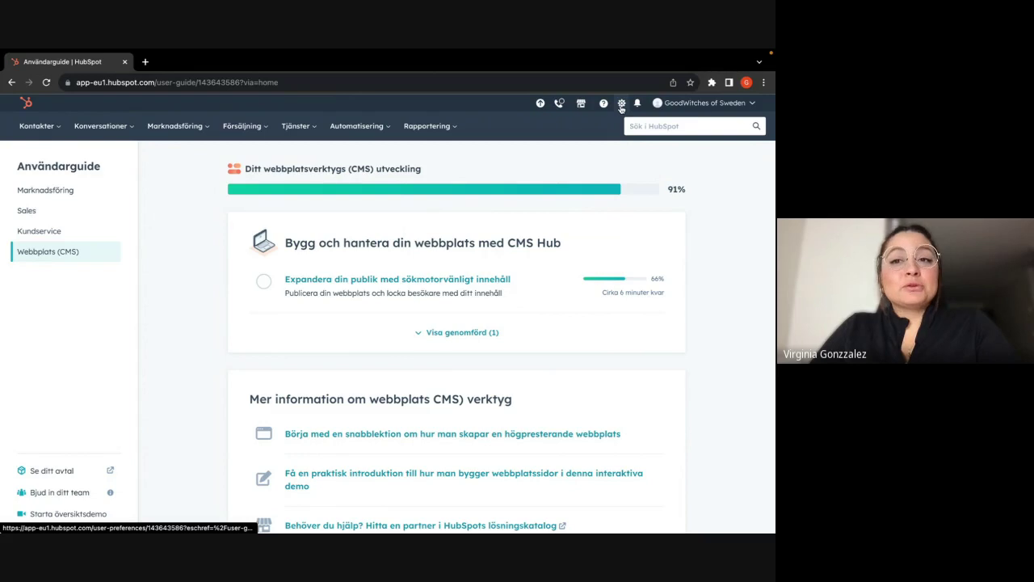
# - Open the personal profile preferences from the top-bar settings gear
pyautogui.click(621, 104)
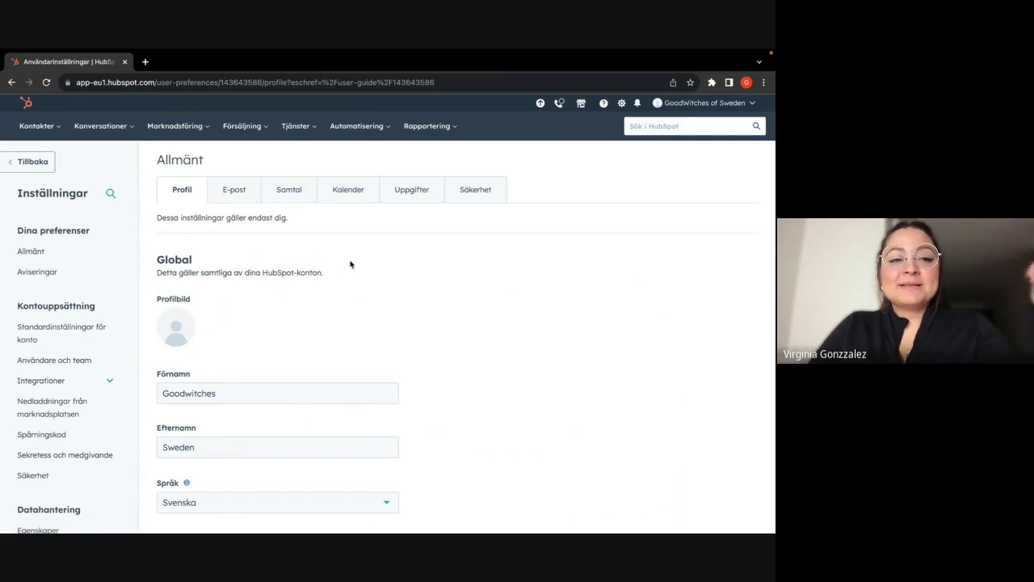
# - Scroll the settings sidebar and expand the Kontakter navigation menu
pyautogui.scroll(-3, 76, 323)
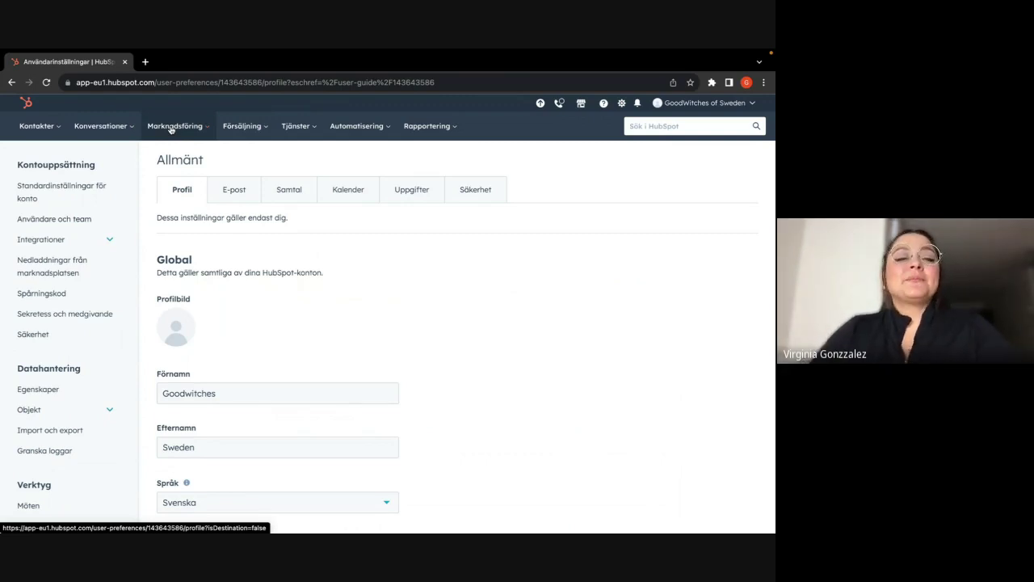
pyautogui.click(56, 134)
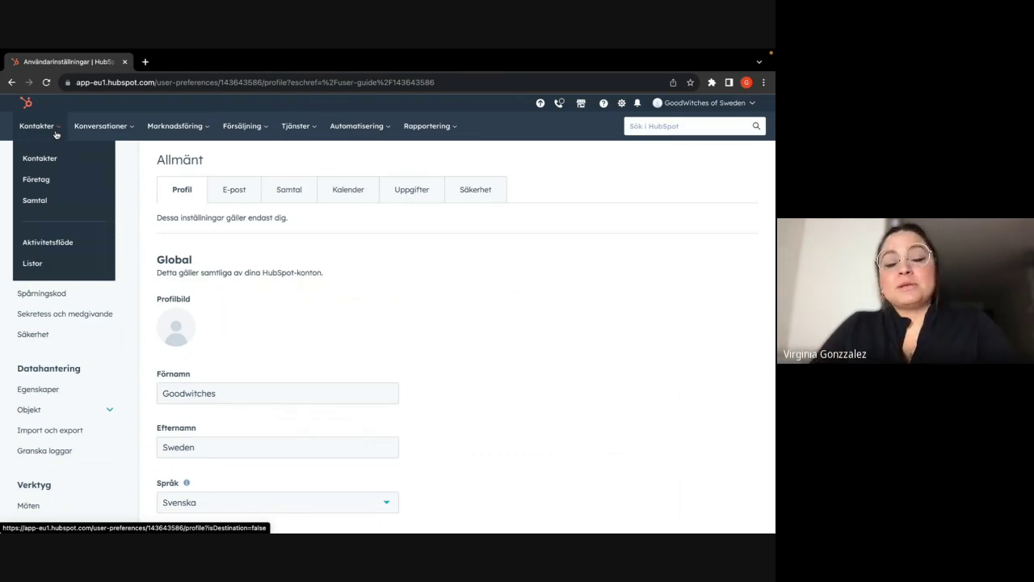
# - Open the Kontakter page from the Kontakter menu to list all contacts
pyautogui.click(36, 132)
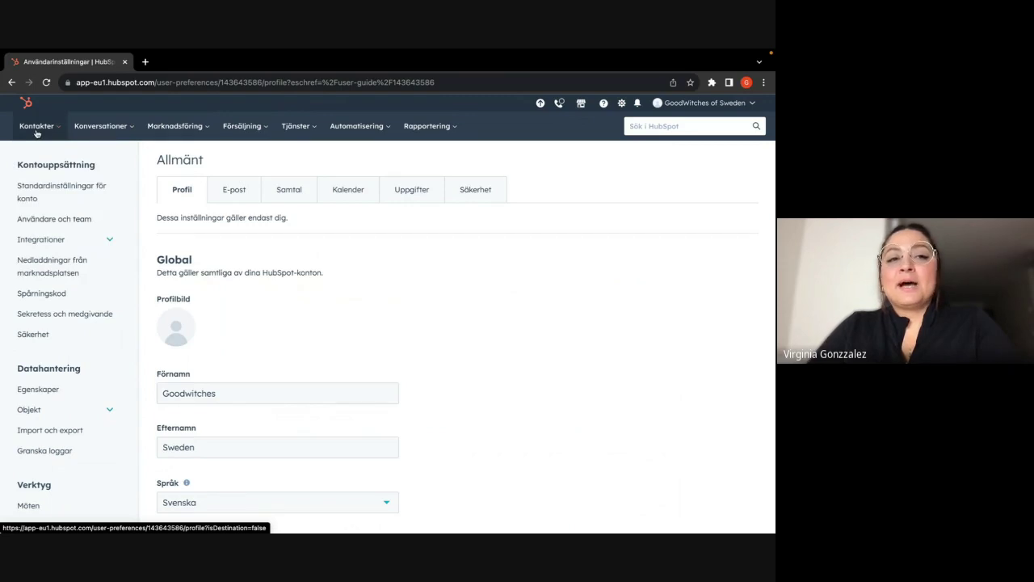
pyautogui.click(36, 131)
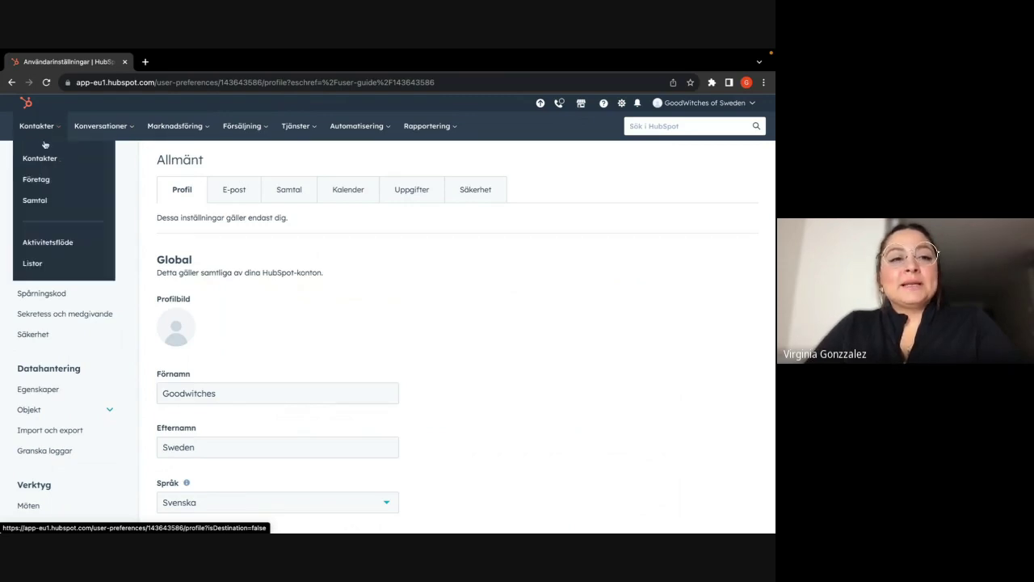
pyautogui.click(49, 155)
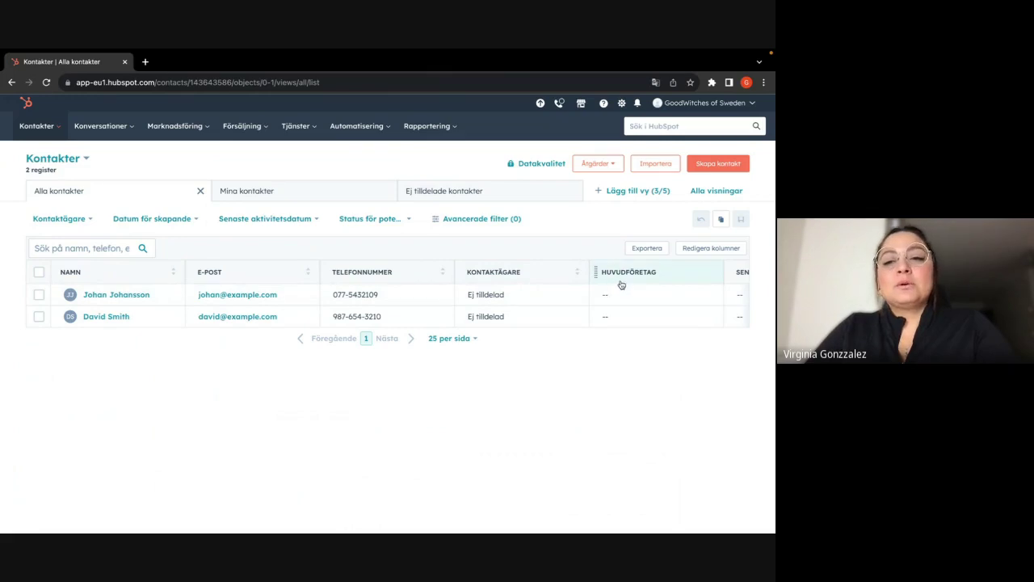
# - Switch the contacts table from Mina kontakter to the Ej tilldelade kontakter view
pyautogui.hscroll(1, 621, 284)
pyautogui.hscroll(-1, 622, 285)
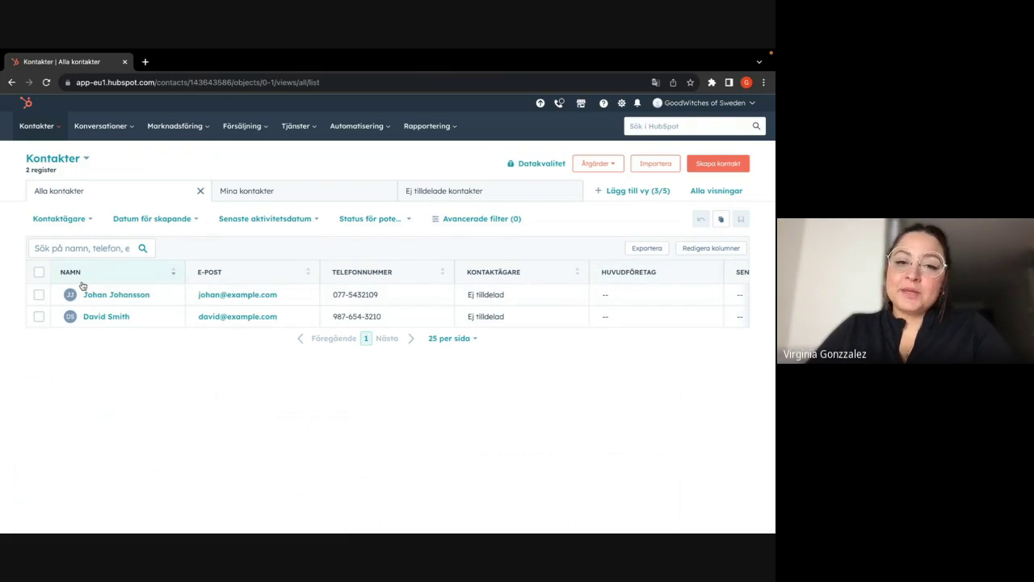
pyautogui.click(237, 192)
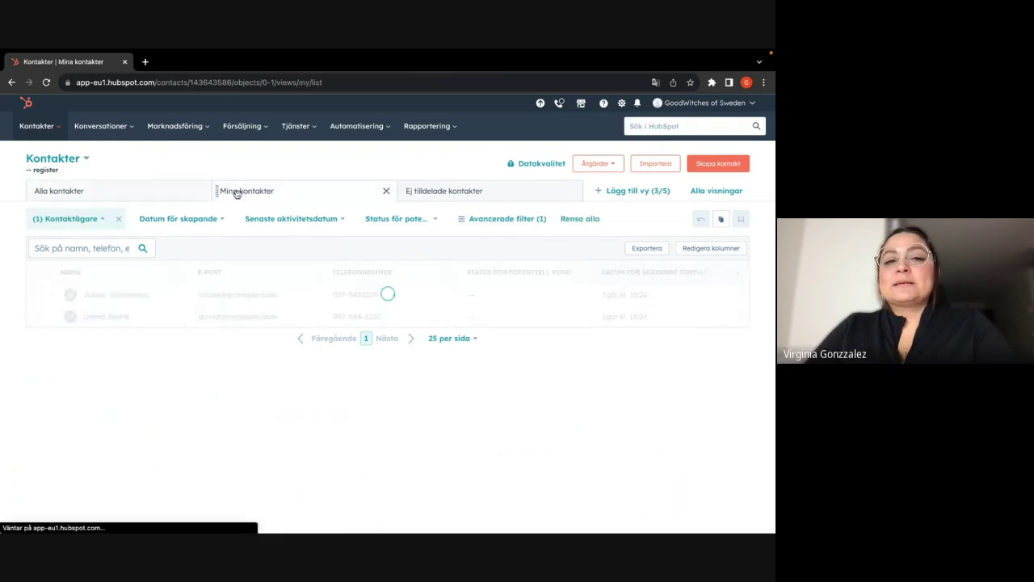
pyautogui.click(456, 197)
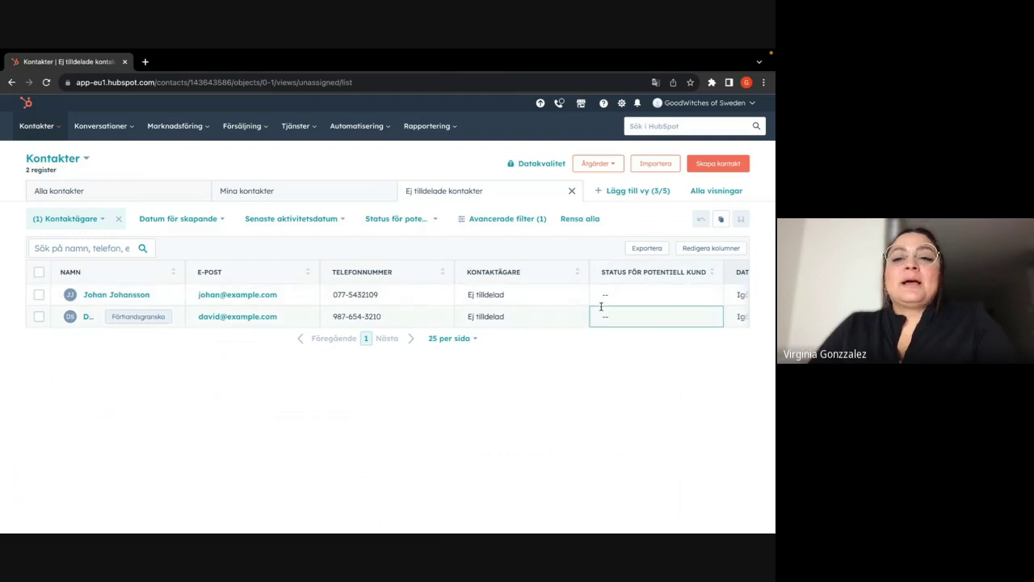
# - Bring up the Redigera kolumner column picker for the contacts table
pyautogui.hscroll(3, 459, 300)
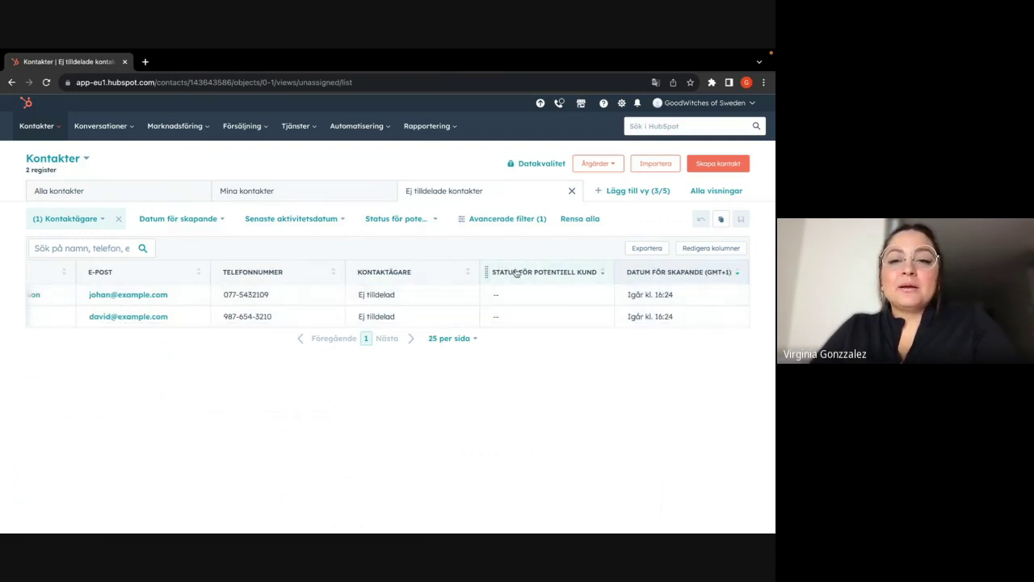
pyautogui.hscroll(-3, 515, 271)
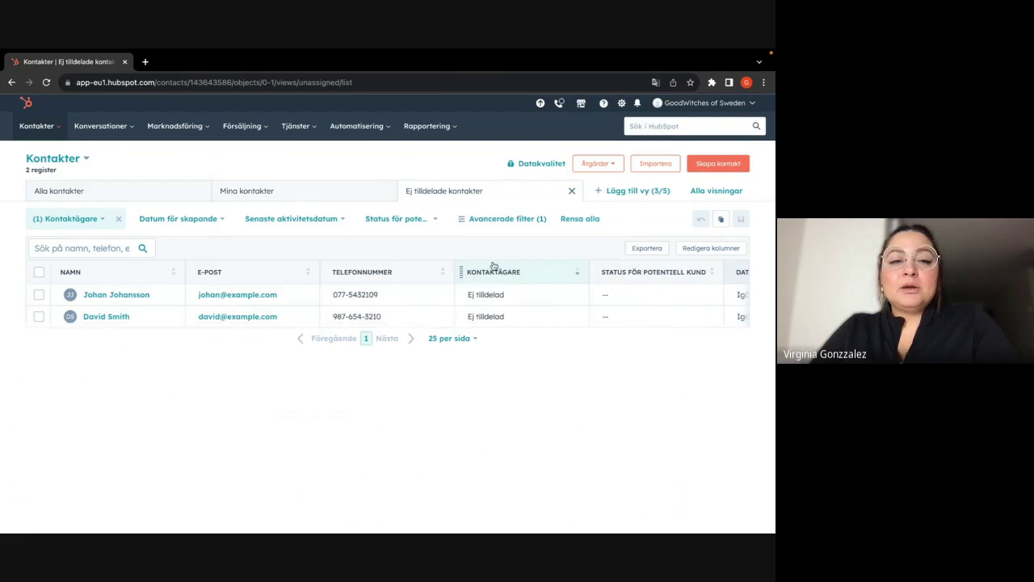
pyautogui.hscroll(3, 523, 284)
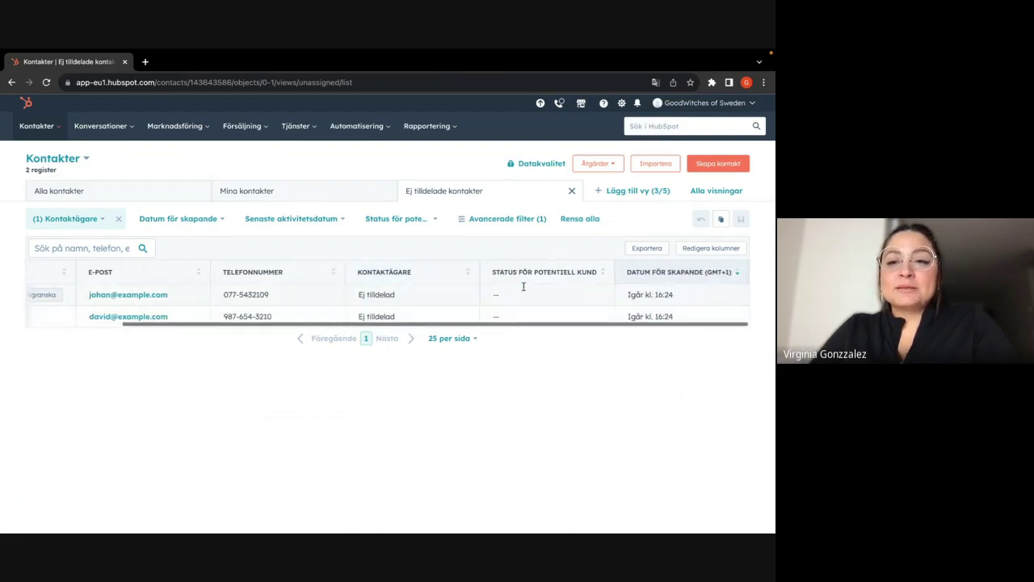
pyautogui.click(730, 250)
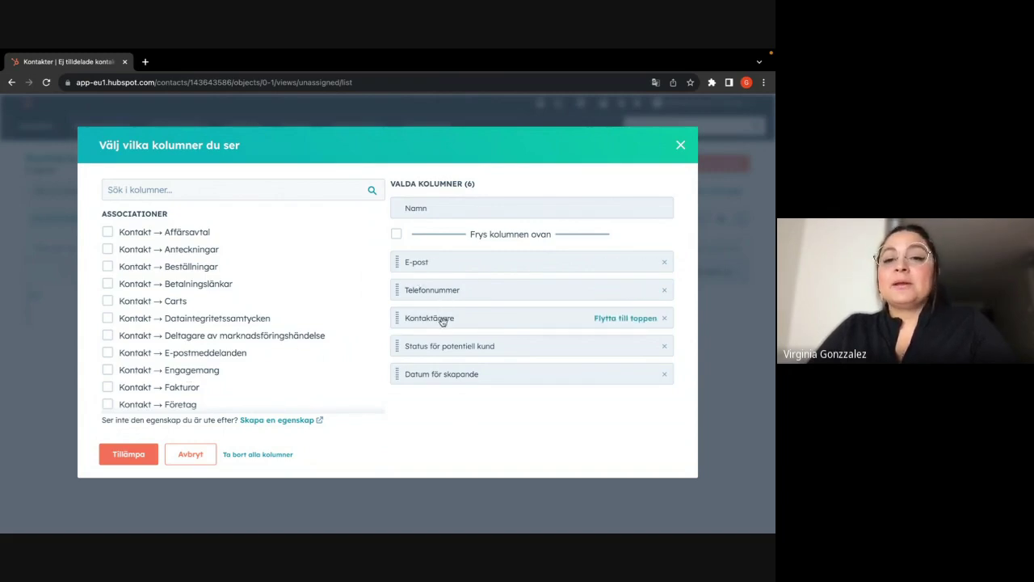
# - Remove Kontaktägare, Status för potentiell kund and all other columns, leaving only Namn
pyautogui.click(664, 319)
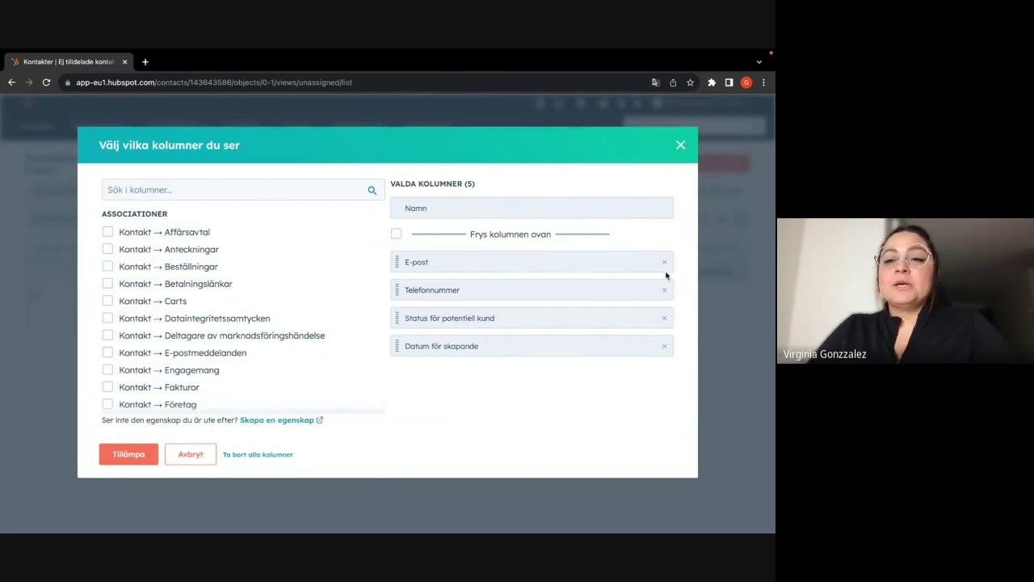
pyautogui.click(664, 318)
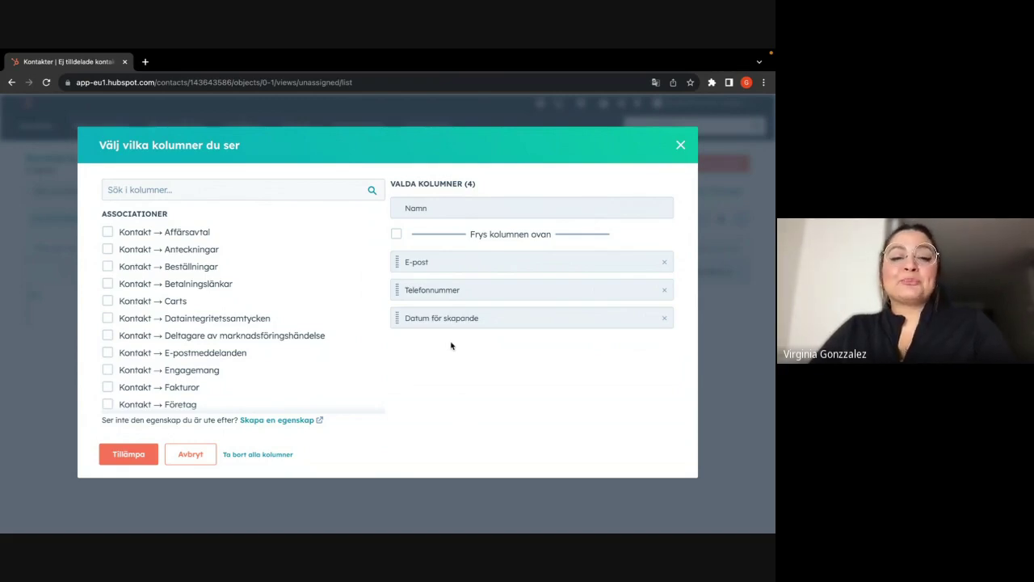
pyautogui.click(267, 454)
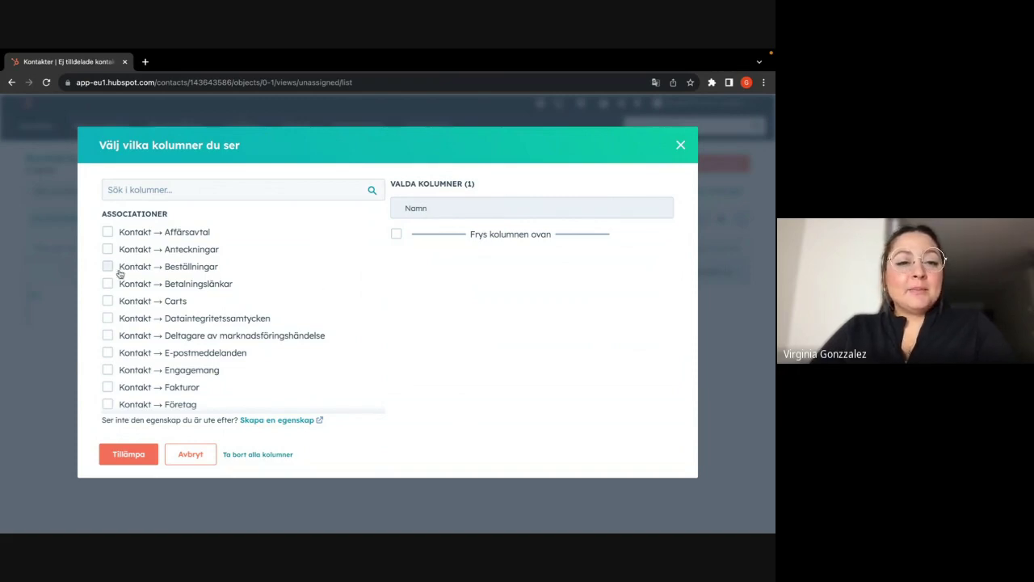
pyautogui.scroll(-5, 121, 346)
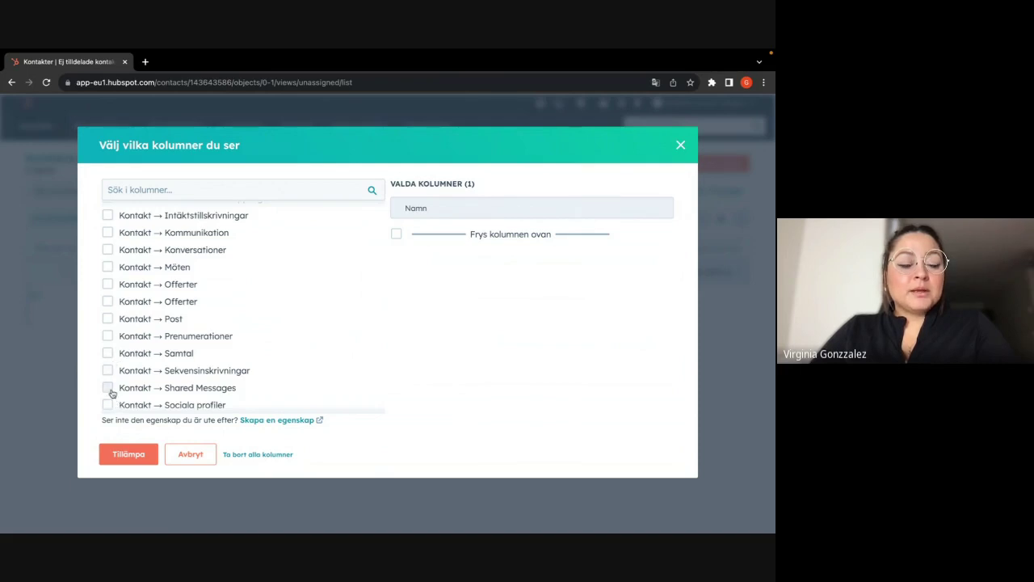
# - Add the Kontakt → Post and Telefonnummer columns to the view
pyautogui.click(107, 319)
pyautogui.scroll(3, 110, 302)
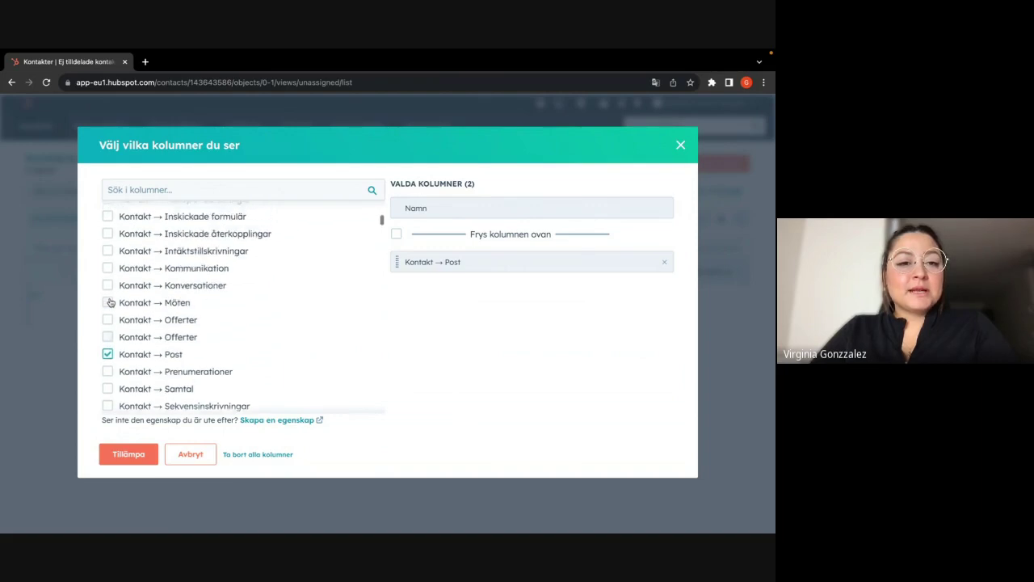
pyautogui.click(142, 186)
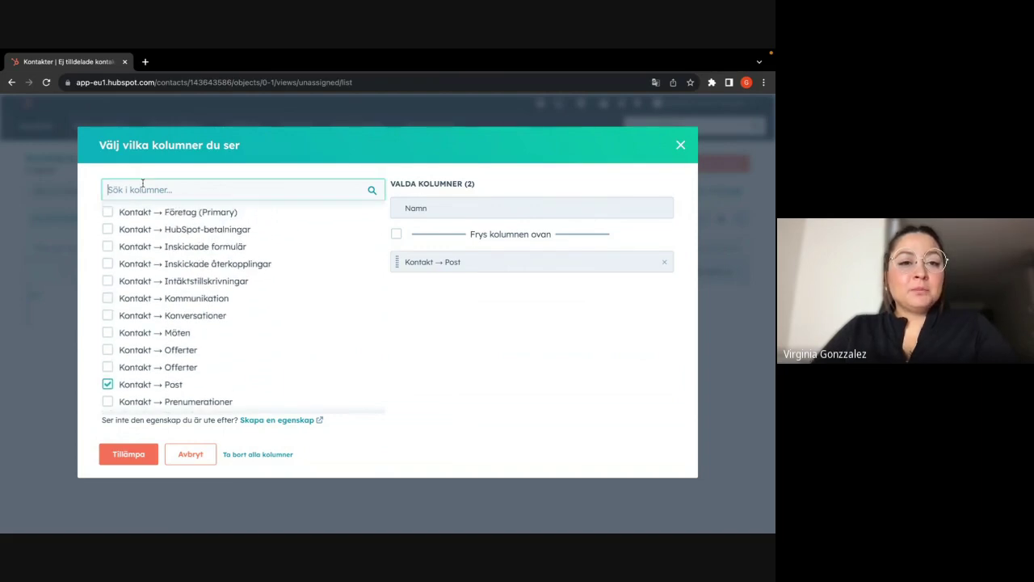
pyautogui.write('te')
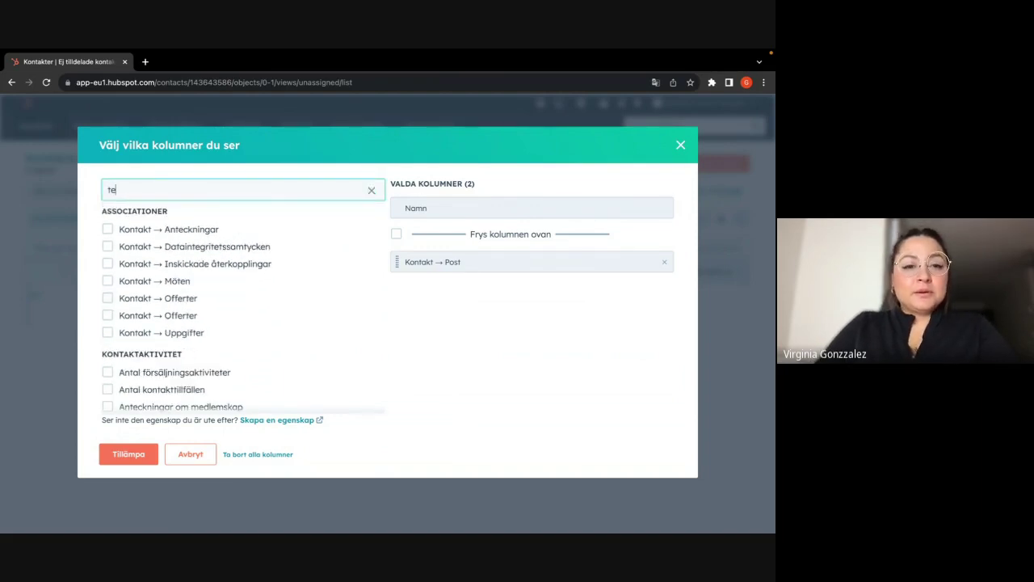
pyautogui.write('le')
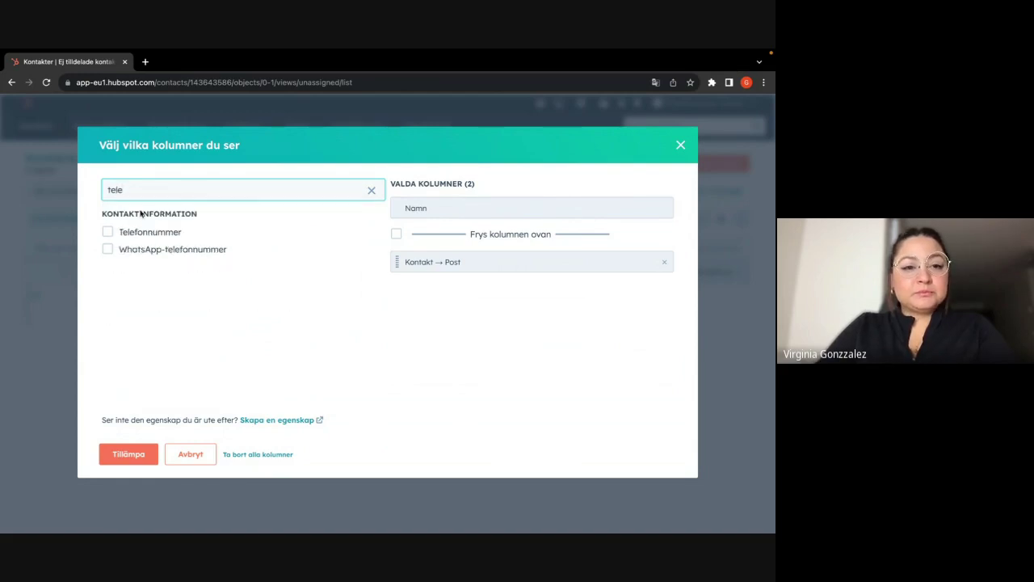
pyautogui.click(108, 233)
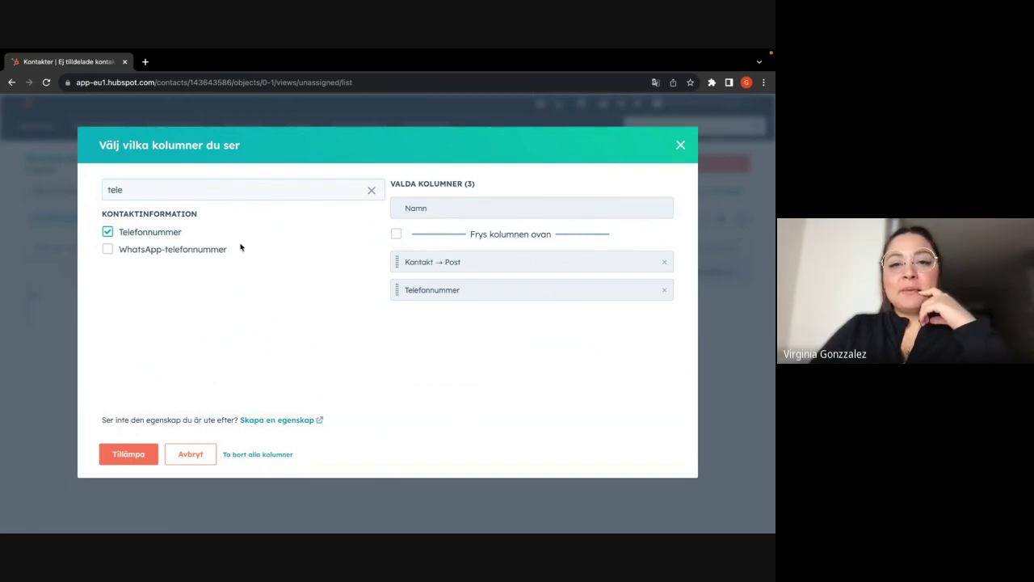
# - Add the Efternamn column, move it to the top and Kontakt → Post last
pyautogui.click(371, 189)
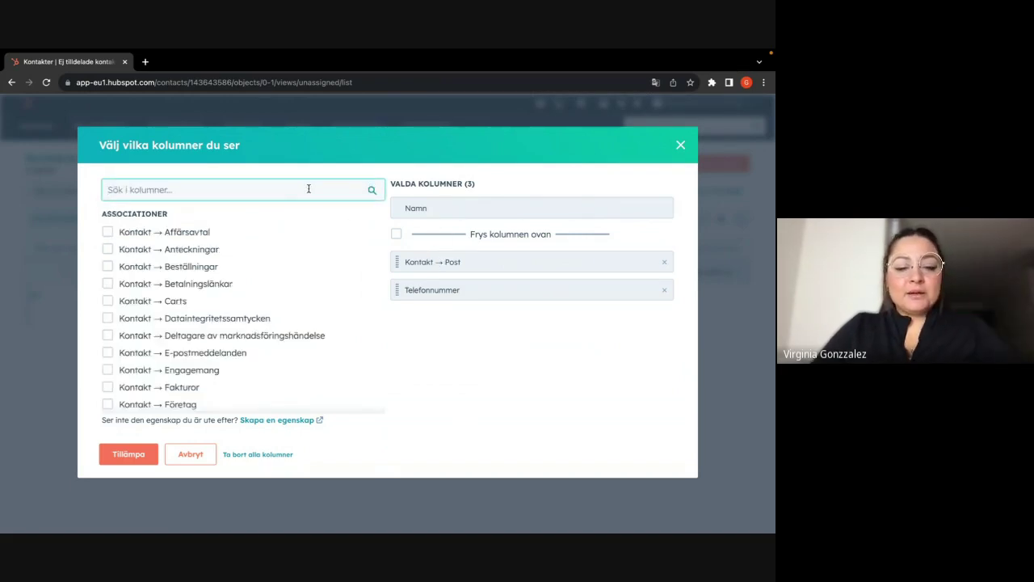
pyautogui.write('efte')
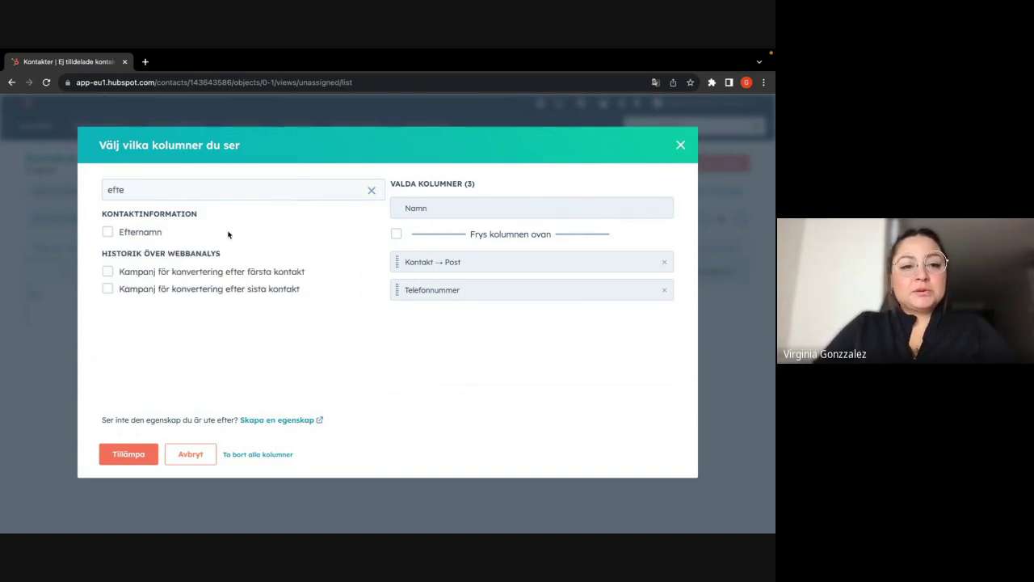
pyautogui.click(108, 232)
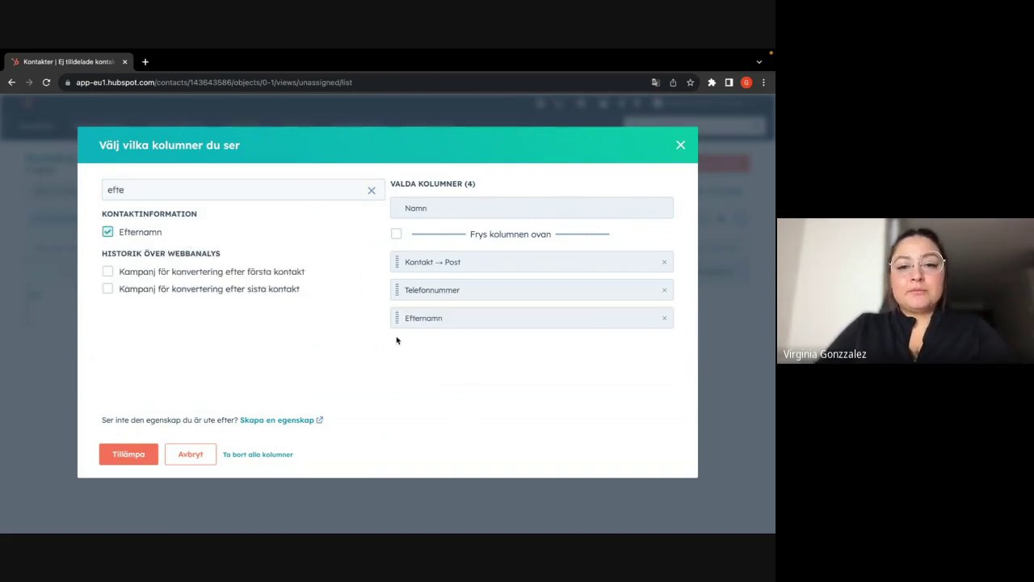
pyautogui.moveTo(396, 317); pyautogui.dragTo(394, 266)
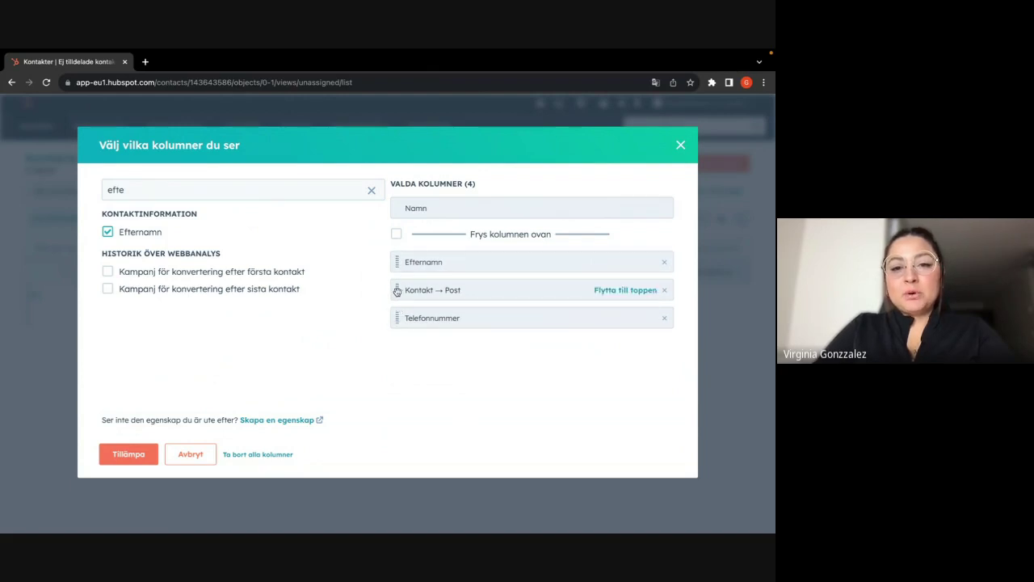
pyautogui.moveTo(397, 291); pyautogui.dragTo(397, 318)
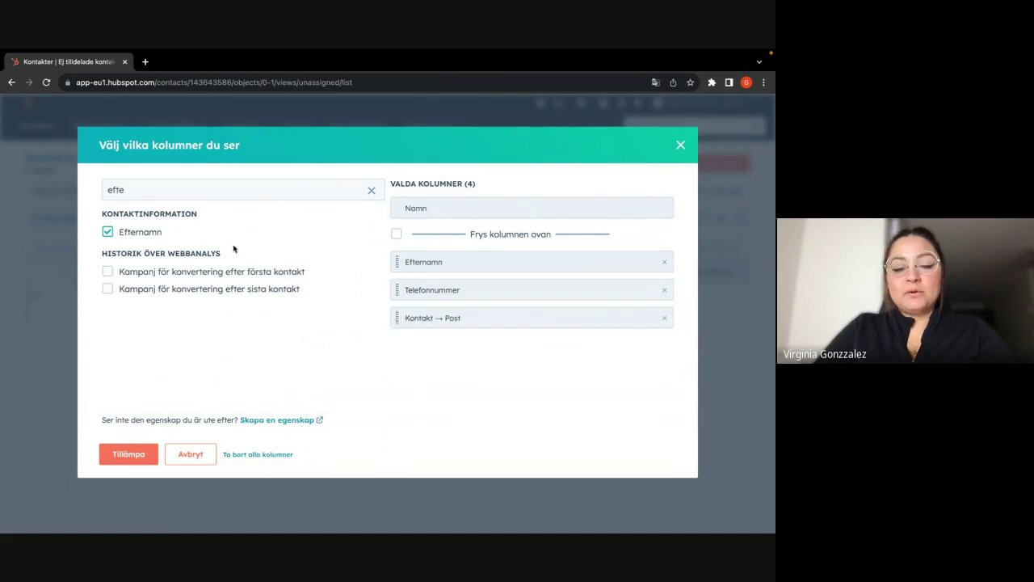
# - Add the E-post column and remove the Kontakt → Post column
pyautogui.click(371, 190)
pyautogui.write('e')
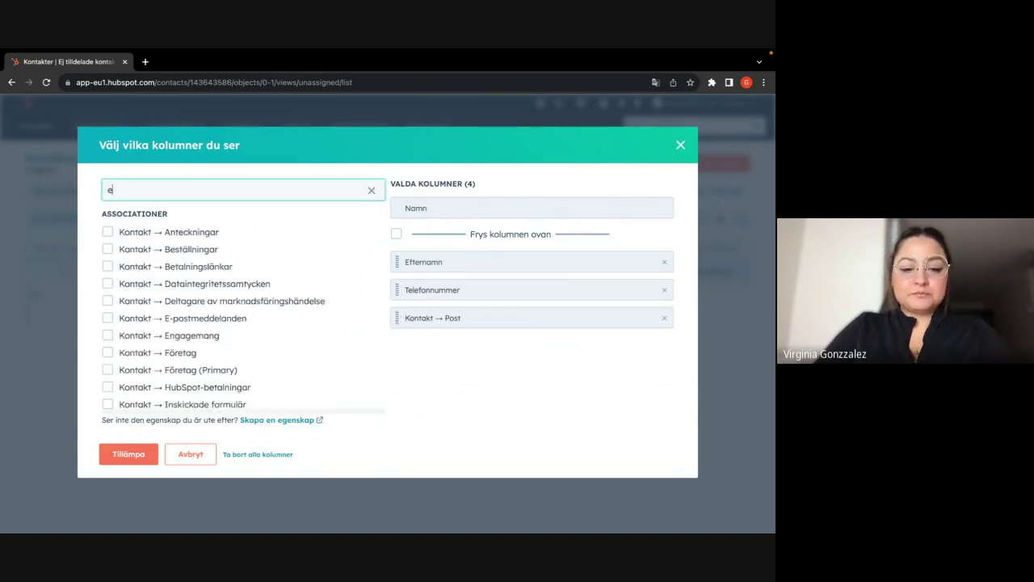
pyautogui.write('-po')
pyautogui.press('BackSpace')
pyautogui.press('BackSpace')
pyautogui.press('BackSpace')
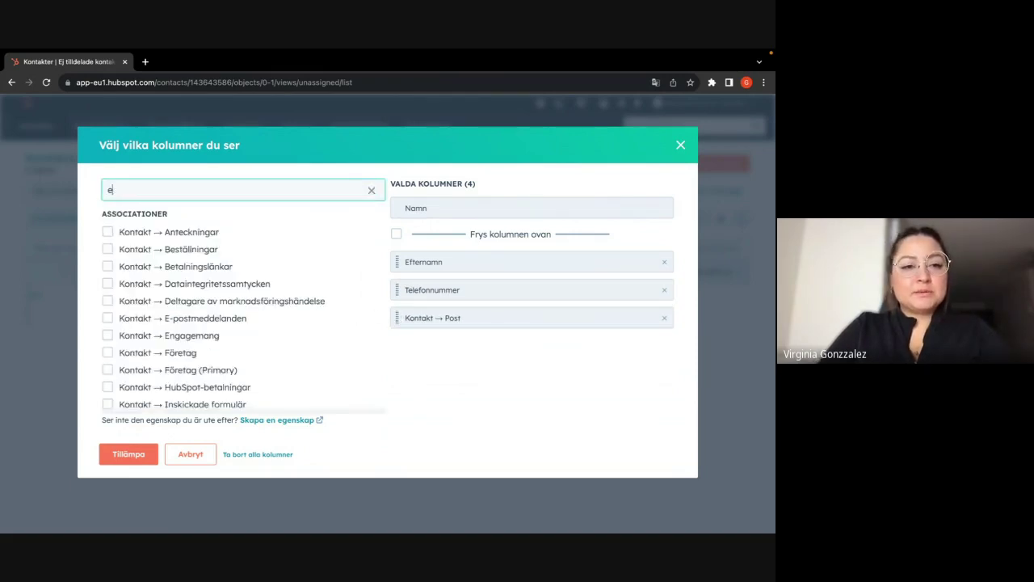
pyautogui.write('-po')
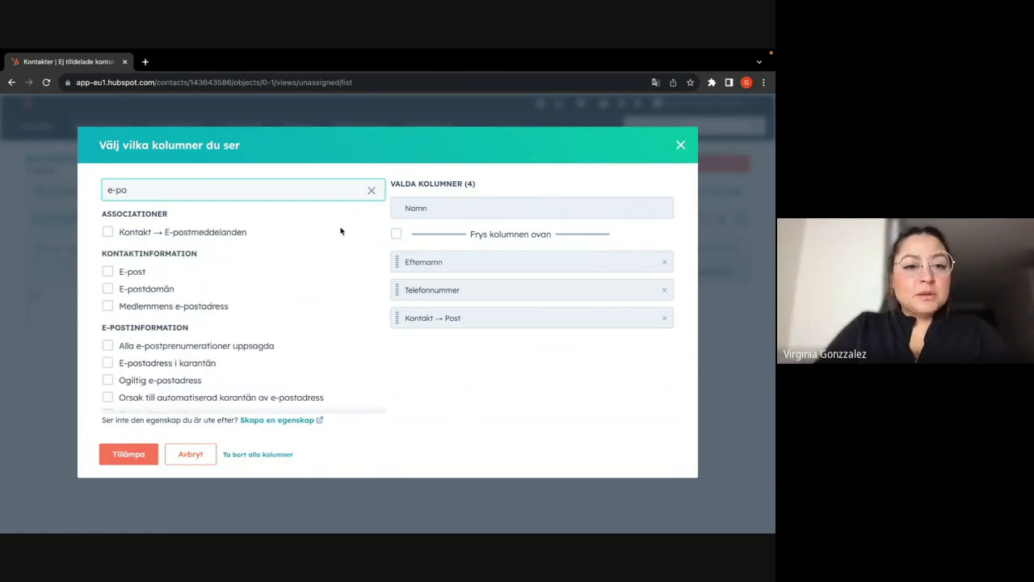
pyautogui.click(108, 272)
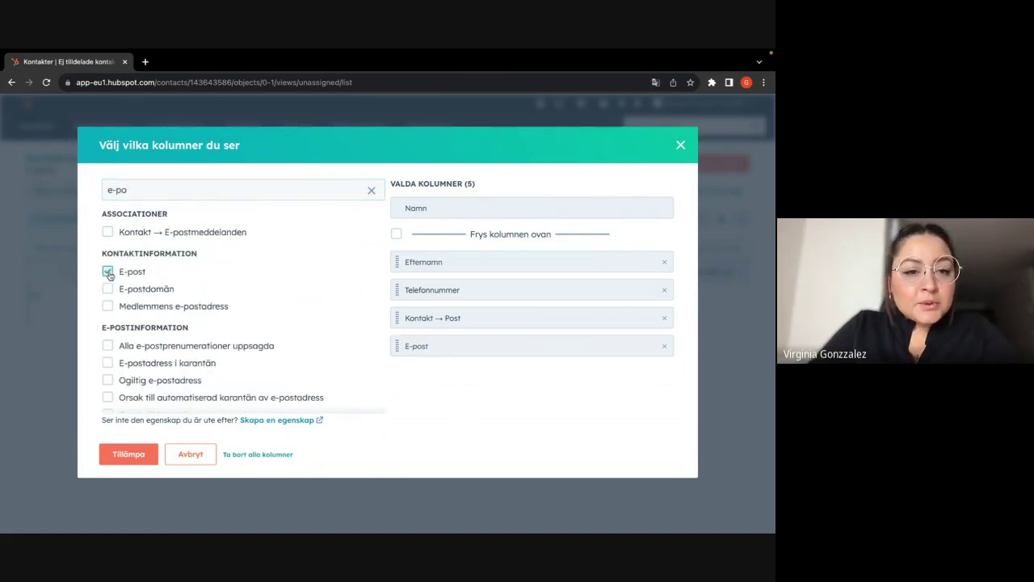
pyautogui.click(666, 319)
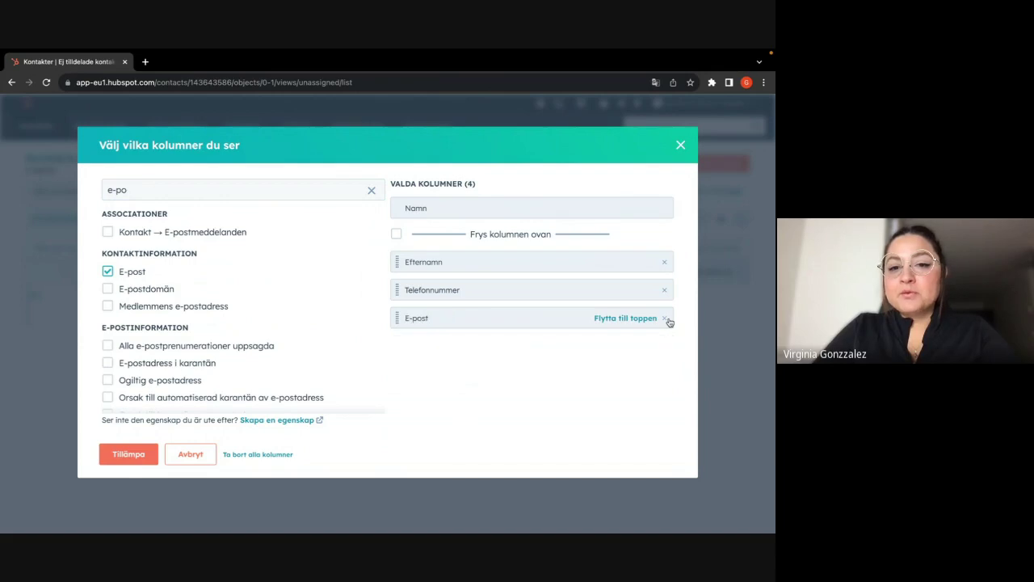
# - Add the Kontaktägare column and apply the column changes to the table
pyautogui.click(371, 190)
pyautogui.write('kontak')
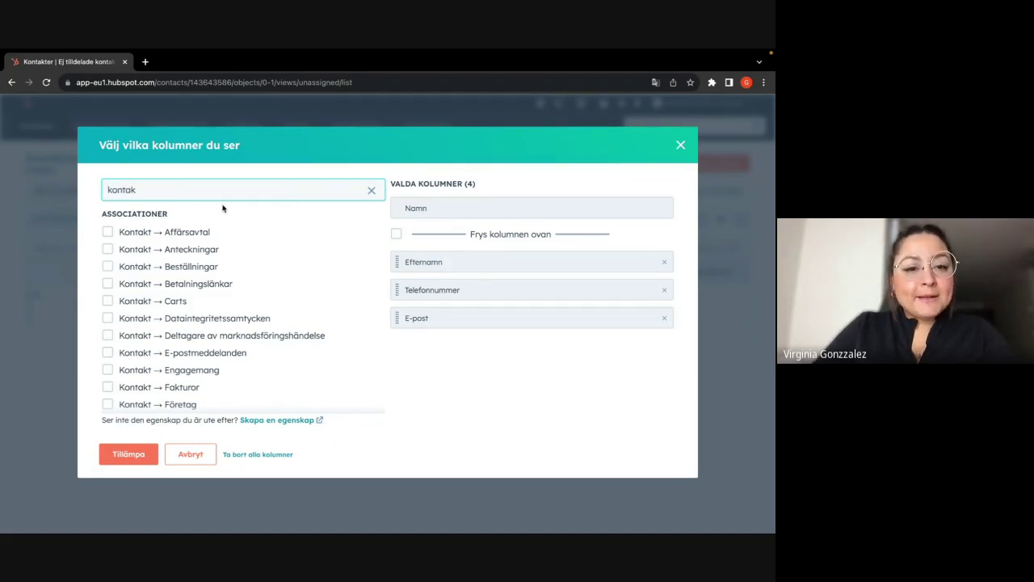
pyautogui.scroll(-1, 202, 351)
pyautogui.scroll(-3, 202, 351)
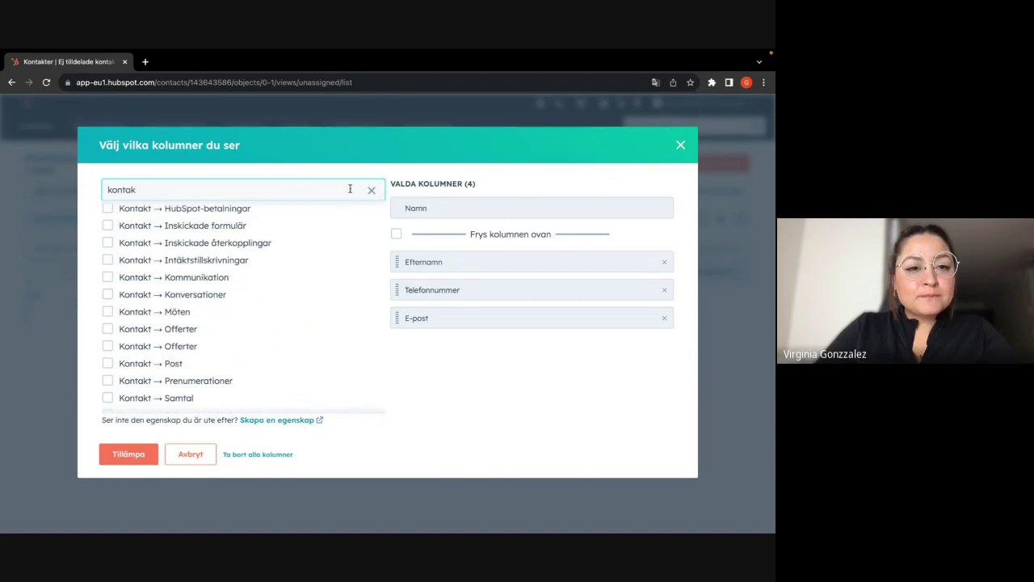
pyautogui.write('ä')
pyautogui.press('BackSpace')
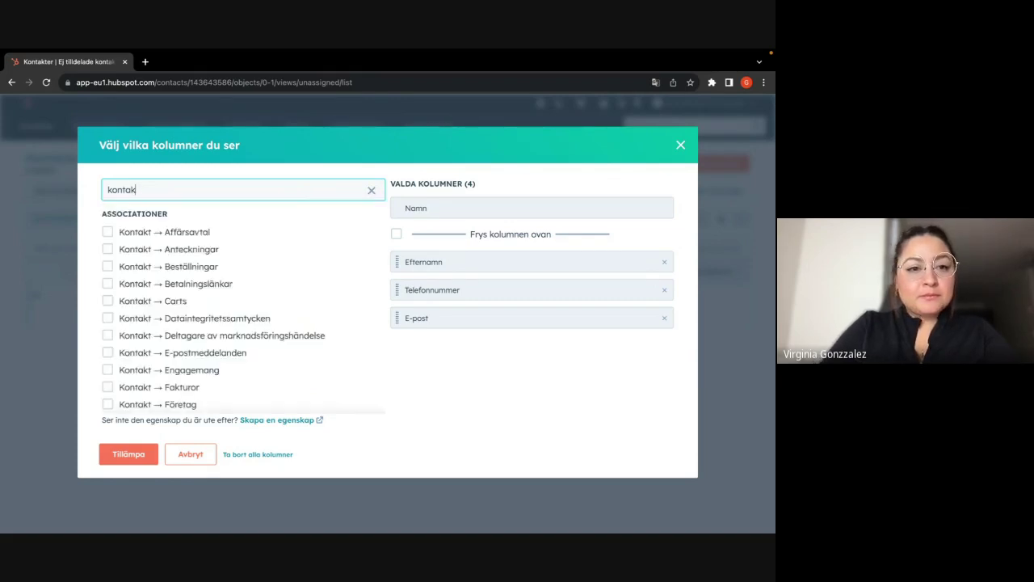
pyautogui.write('sä')
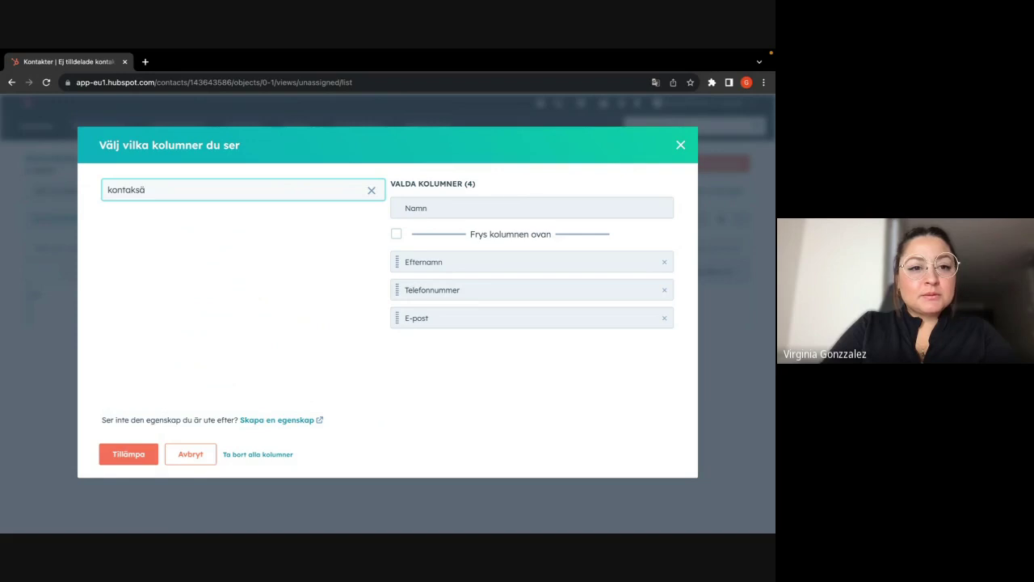
pyautogui.press('BackSpace')
pyautogui.press('BackSpace')
pyautogui.press('BackSpace')
pyautogui.press('BackSpace')
pyautogui.press('BackSpace')
pyautogui.press('BackSpace')
pyautogui.press('BackSpace')
pyautogui.press('BackSpace')
pyautogui.write('ä')
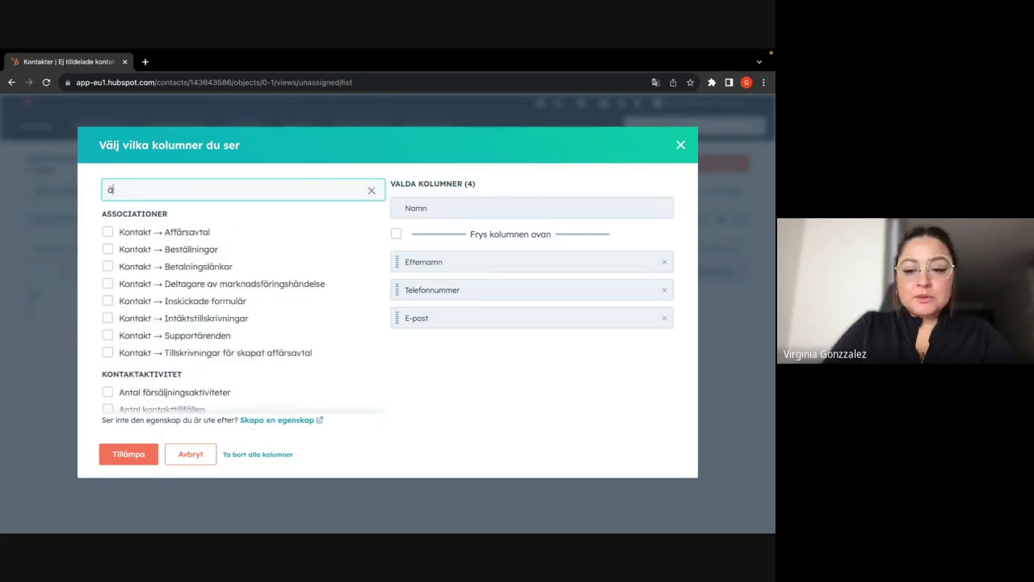
pyautogui.write('gare')
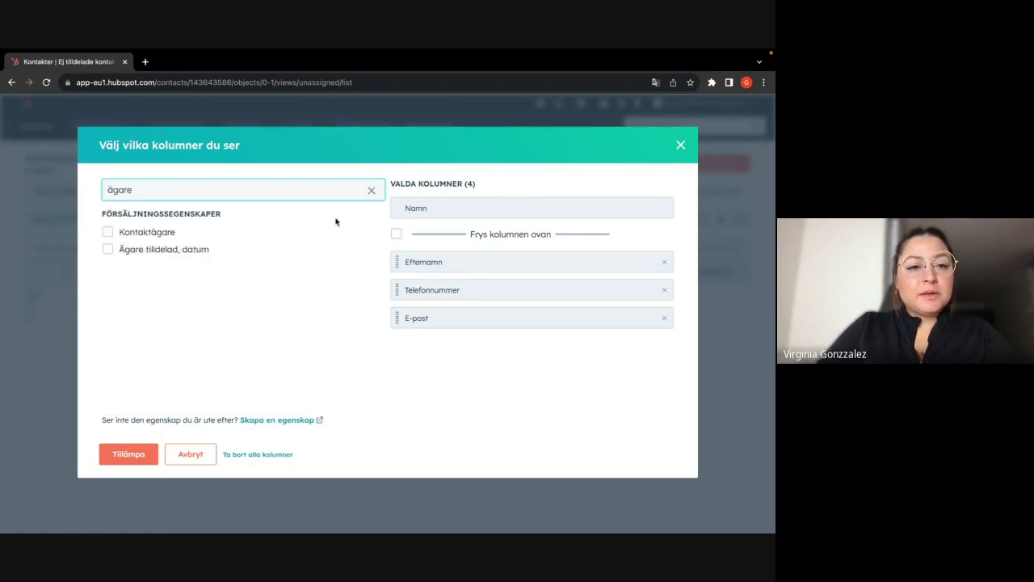
pyautogui.click(107, 232)
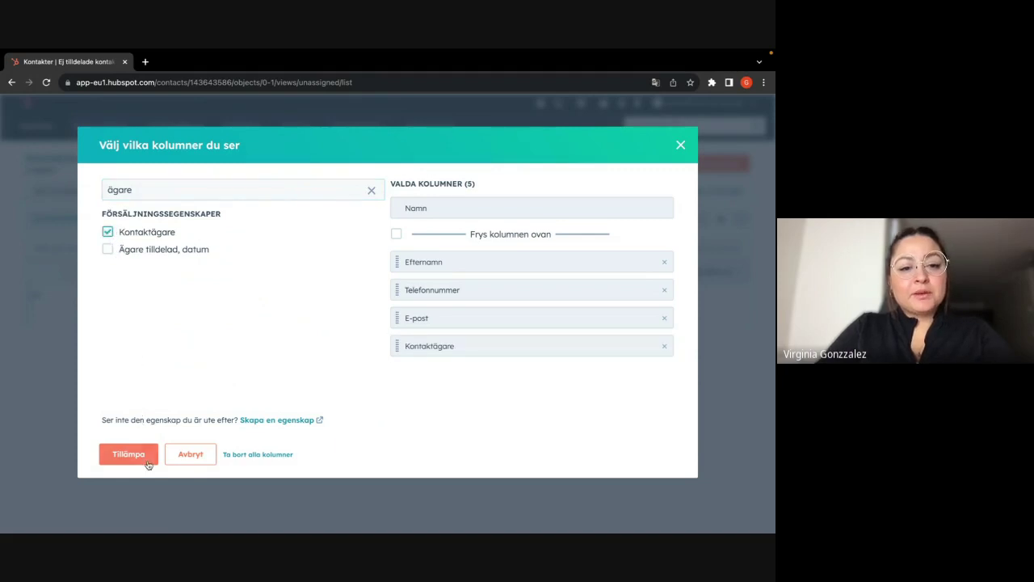
pyautogui.click(129, 454)
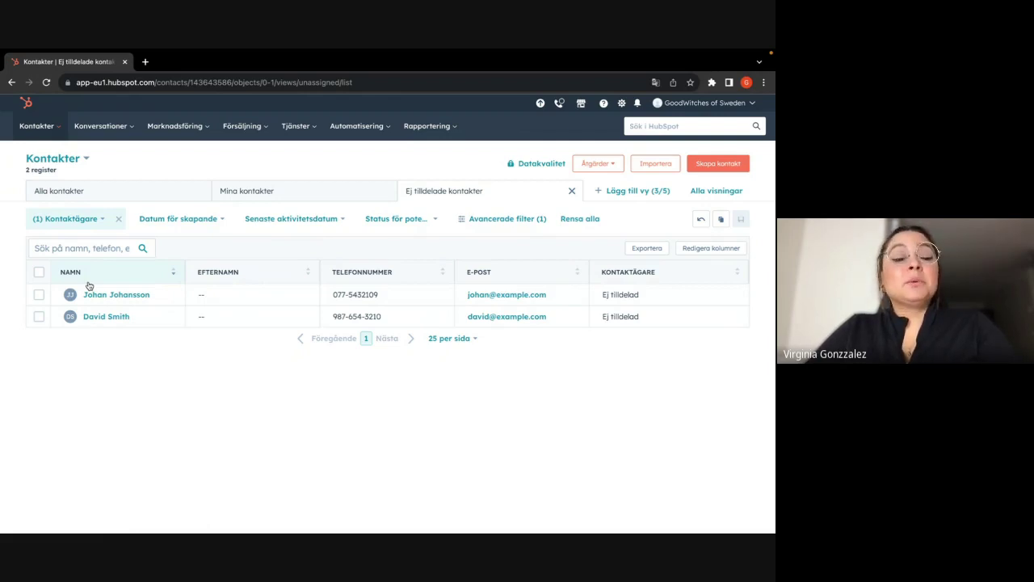
# - Open an empty Skapa kontakt form from the Contacts page
pyautogui.click(714, 164)
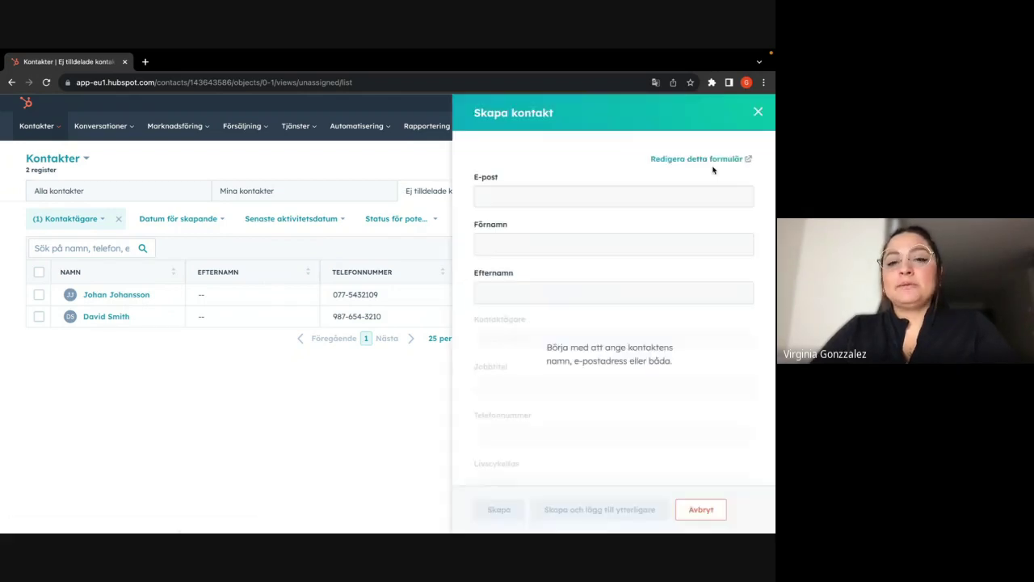
pyautogui.click(534, 196)
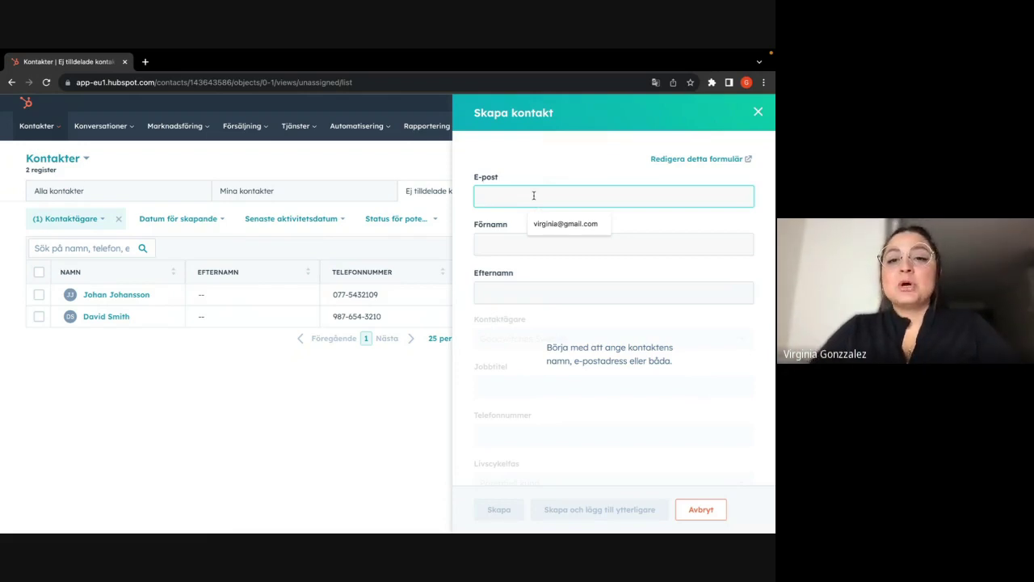
# - Fill in the contact's e-mail from the suggestion, plus their first and last name
pyautogui.click(568, 224)
pyautogui.click(512, 240)
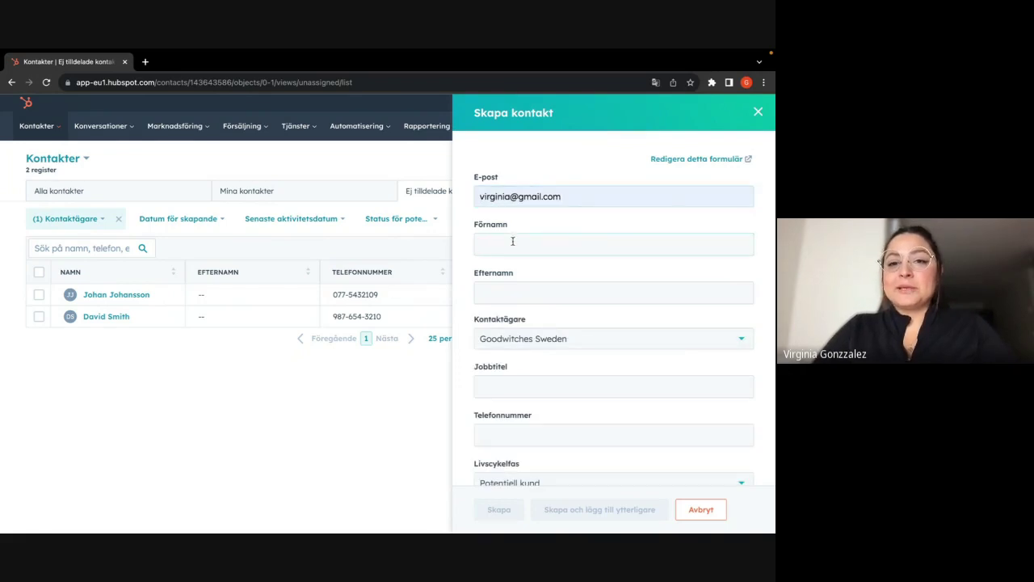
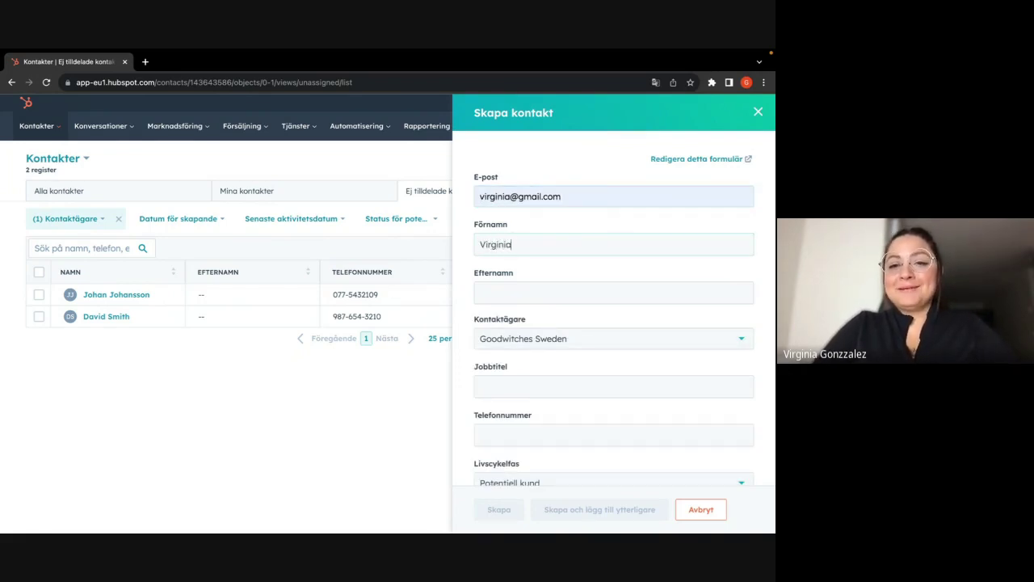
pyautogui.click(505, 293)
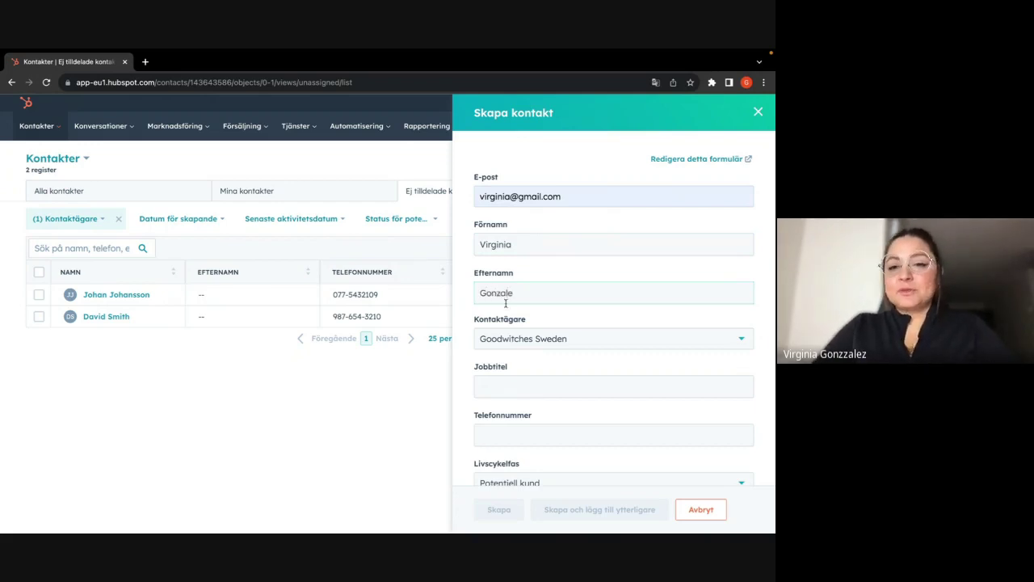
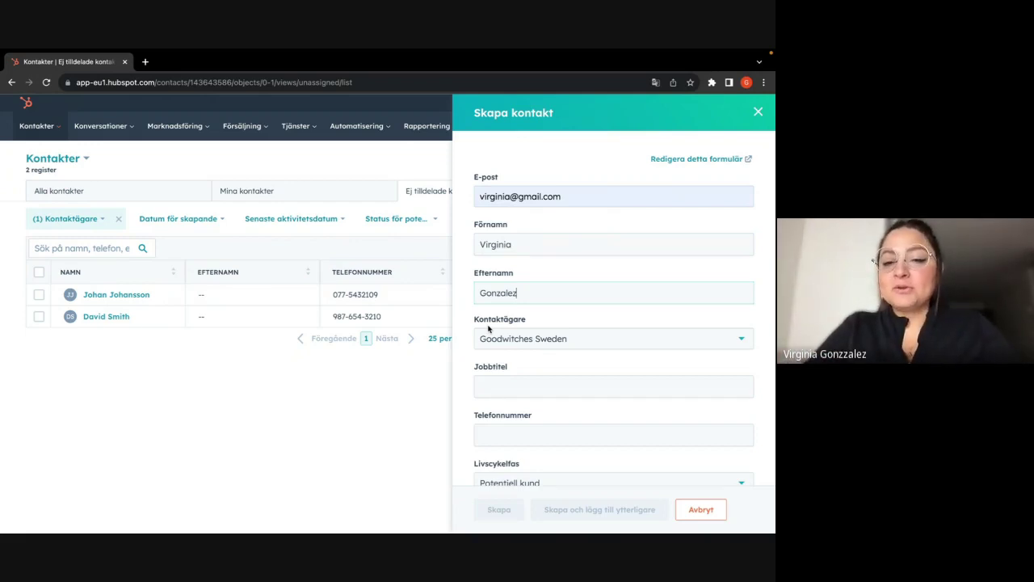
# - Enter job title 'CRM specilist' and the contact's +46 phone number
pyautogui.scroll(-1, 514, 349)
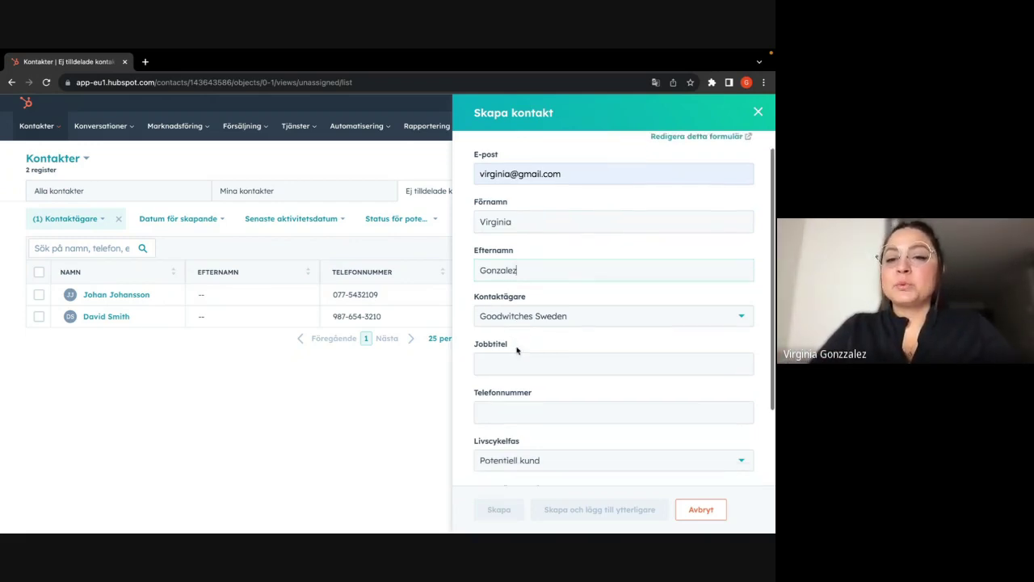
pyautogui.click(510, 364)
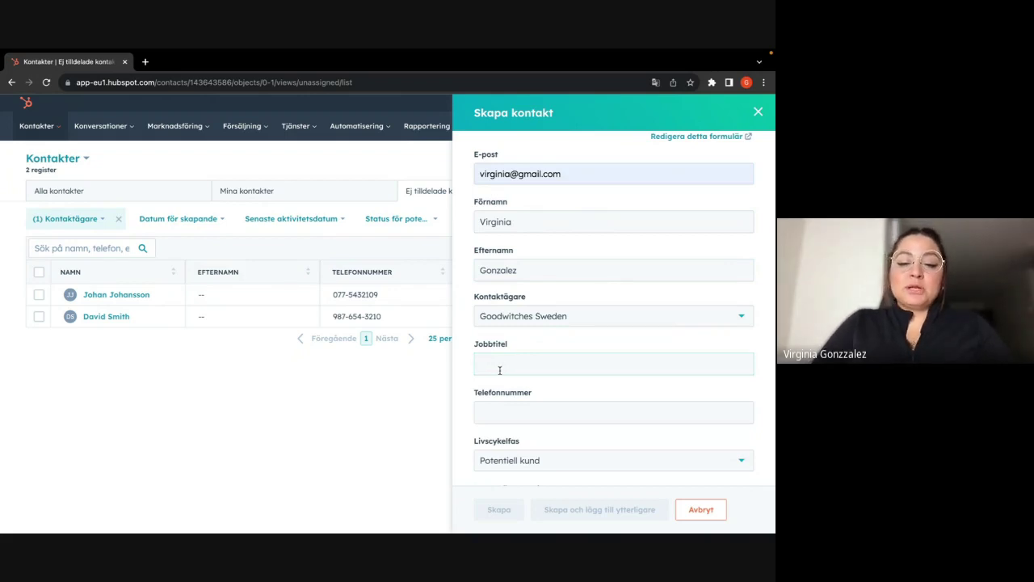
pyautogui.write('CRM ')
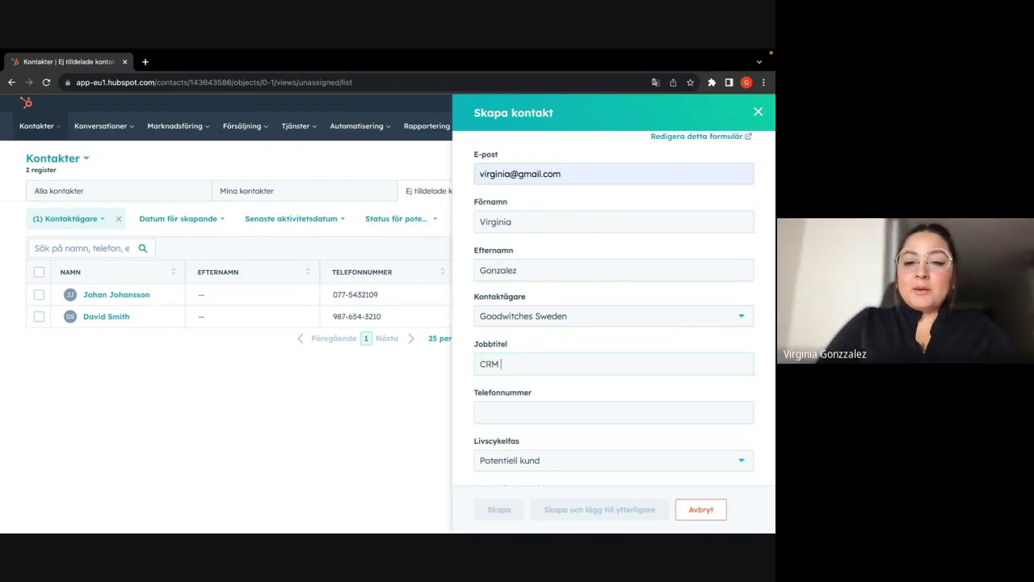
pyautogui.write('specilist')
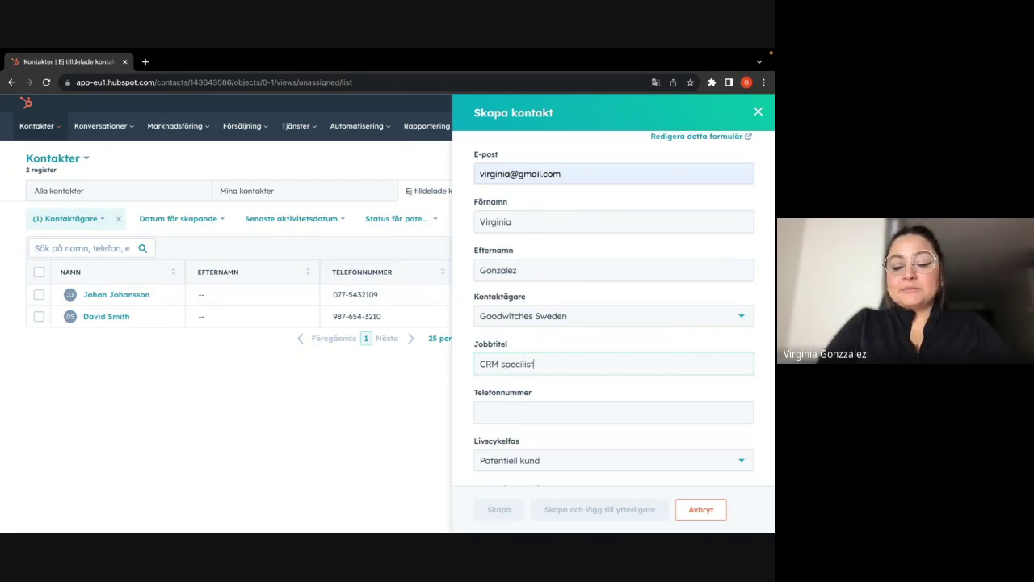
pyautogui.click(554, 410)
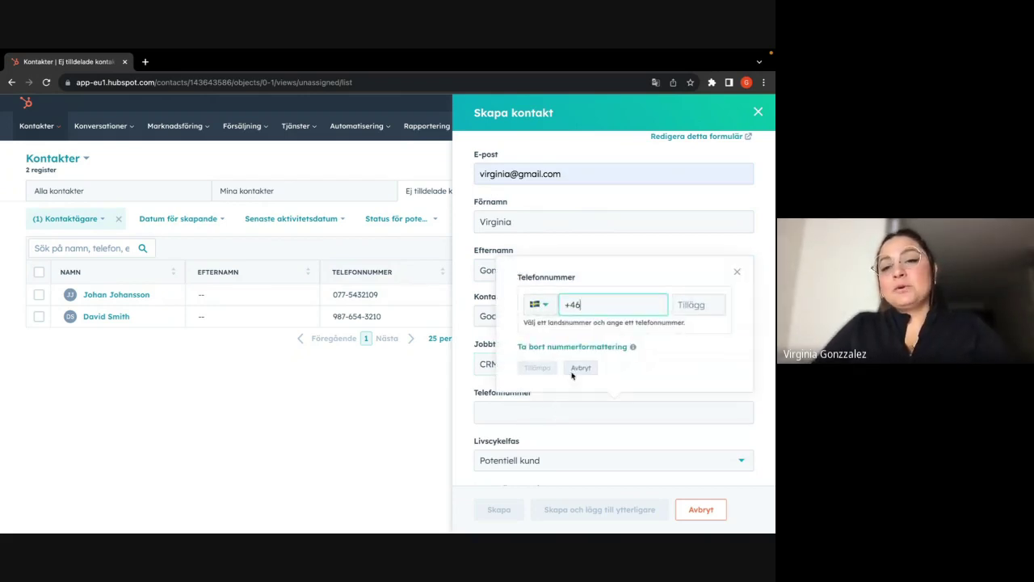
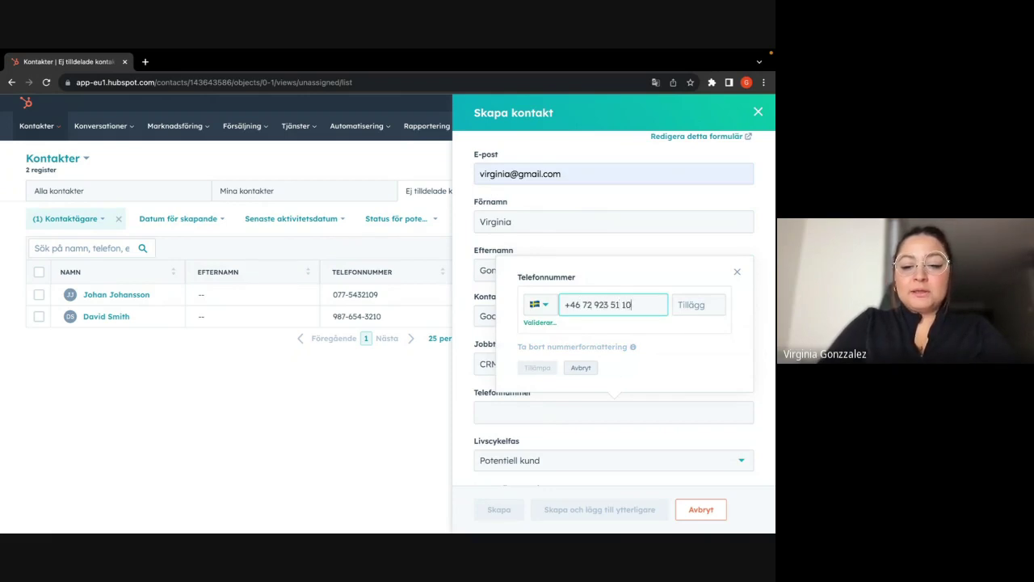
pyautogui.click(540, 367)
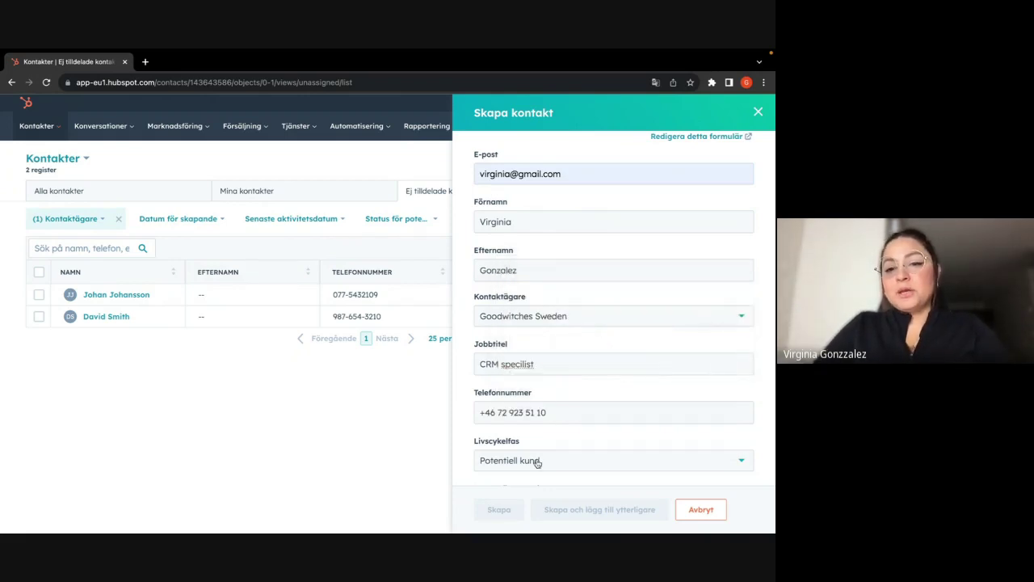
# - Set the lifecycle stage (Livscykelfas) to Potentiell kund
pyautogui.scroll(-2, 538, 463)
pyautogui.scroll(-1, 537, 463)
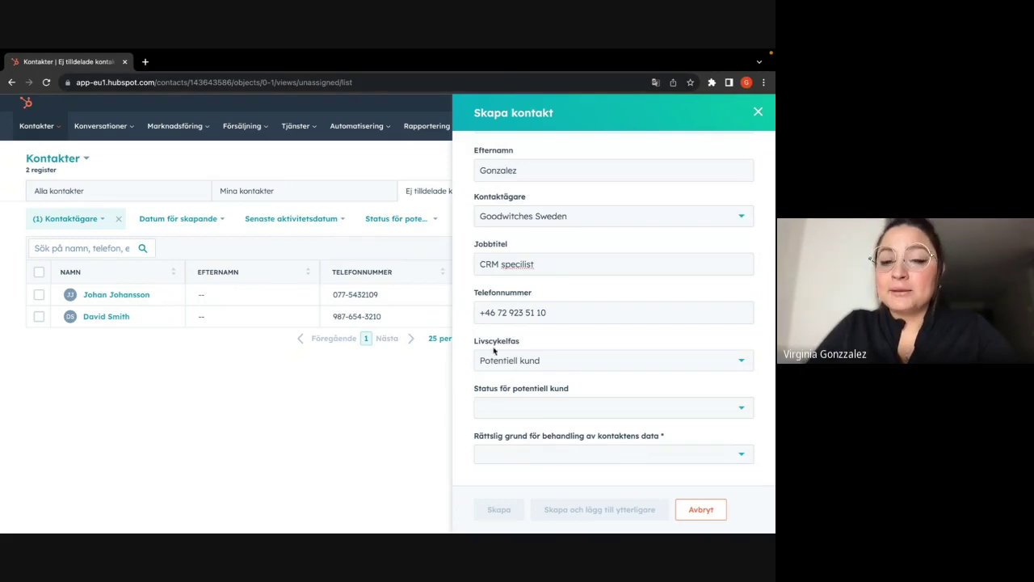
pyautogui.click(511, 368)
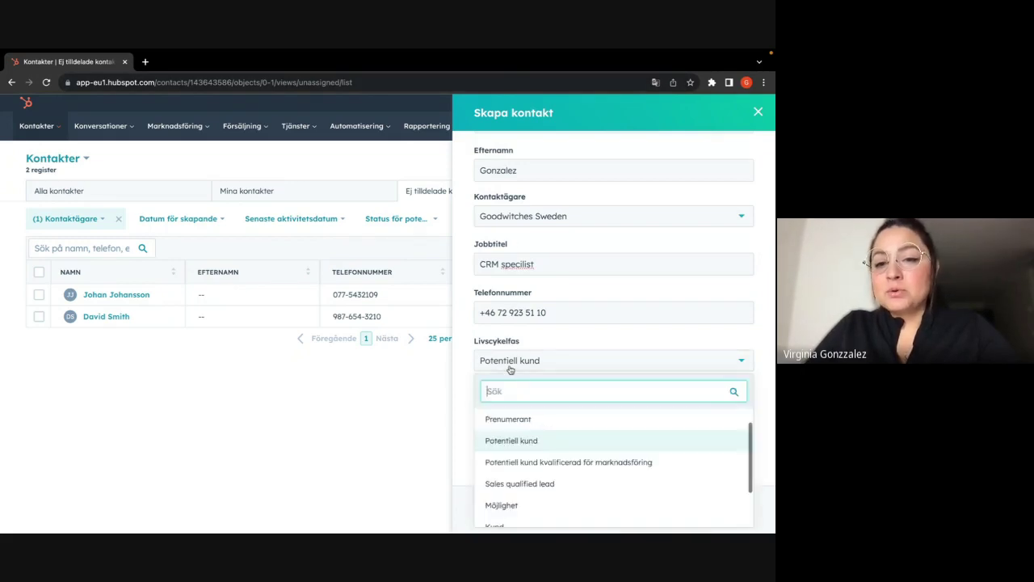
pyautogui.click(509, 441)
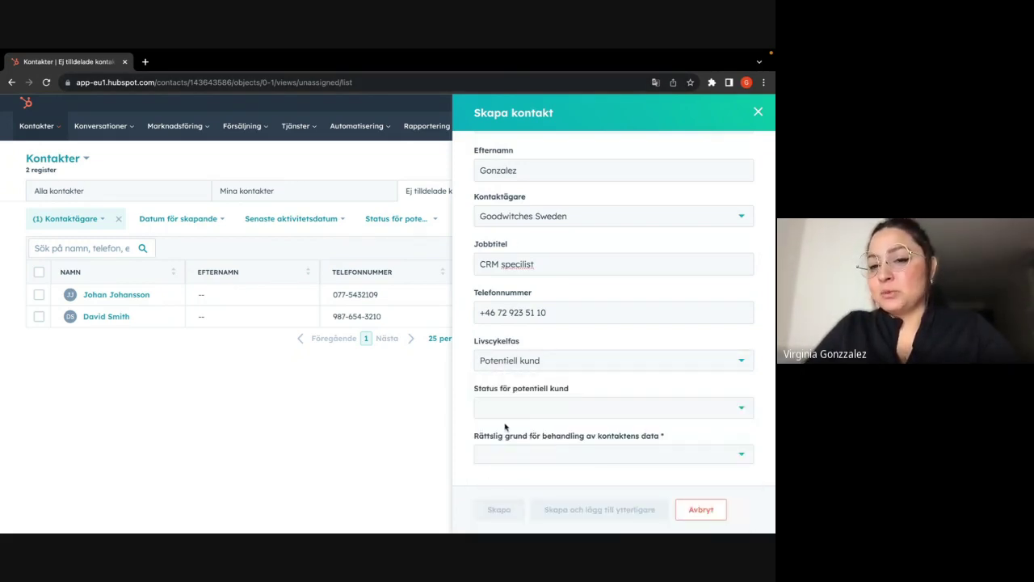
# - Set the lead status (Status för potentiell kund) to Nytt
pyautogui.click(504, 413)
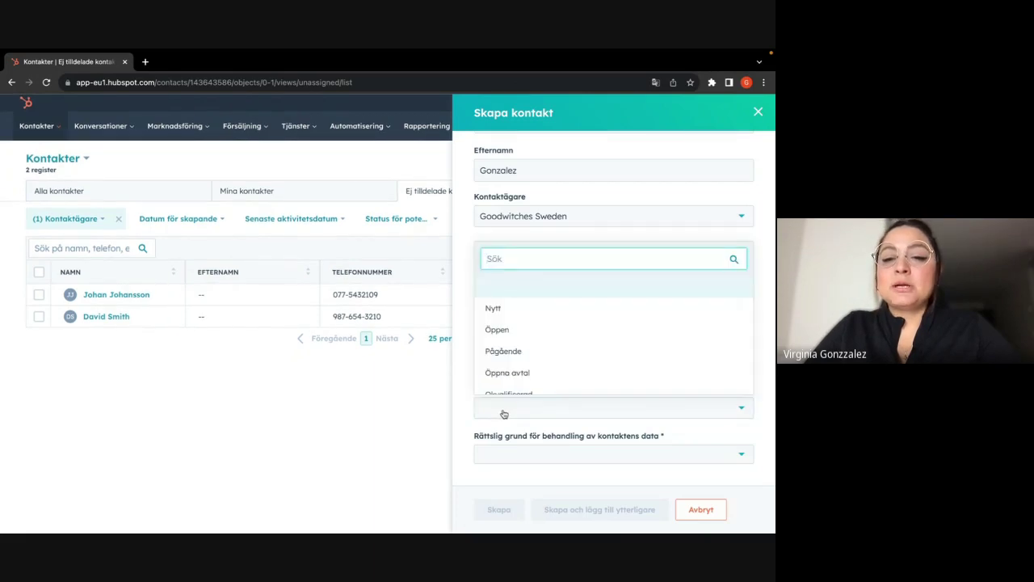
pyautogui.click(506, 314)
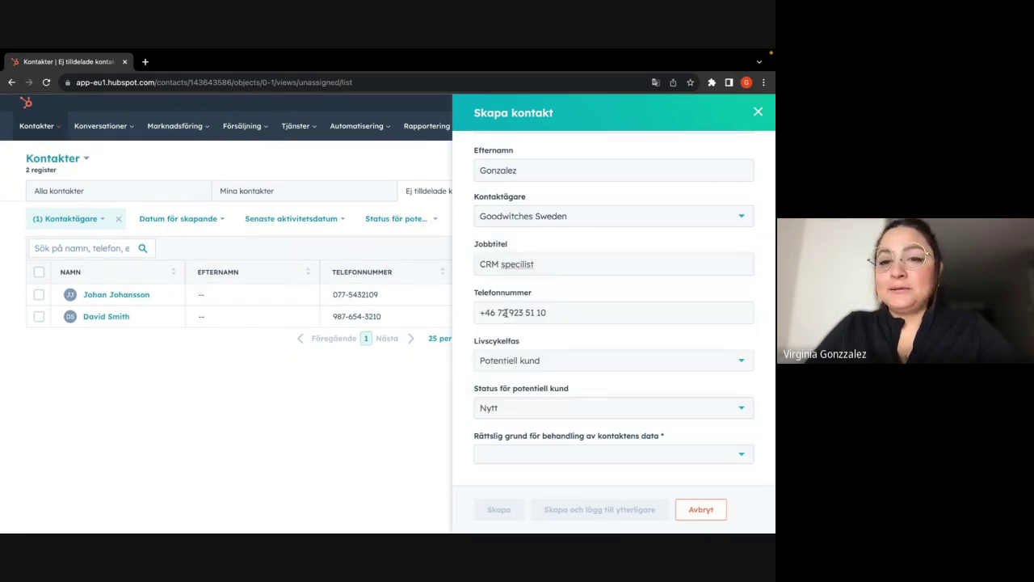
pyautogui.click(507, 411)
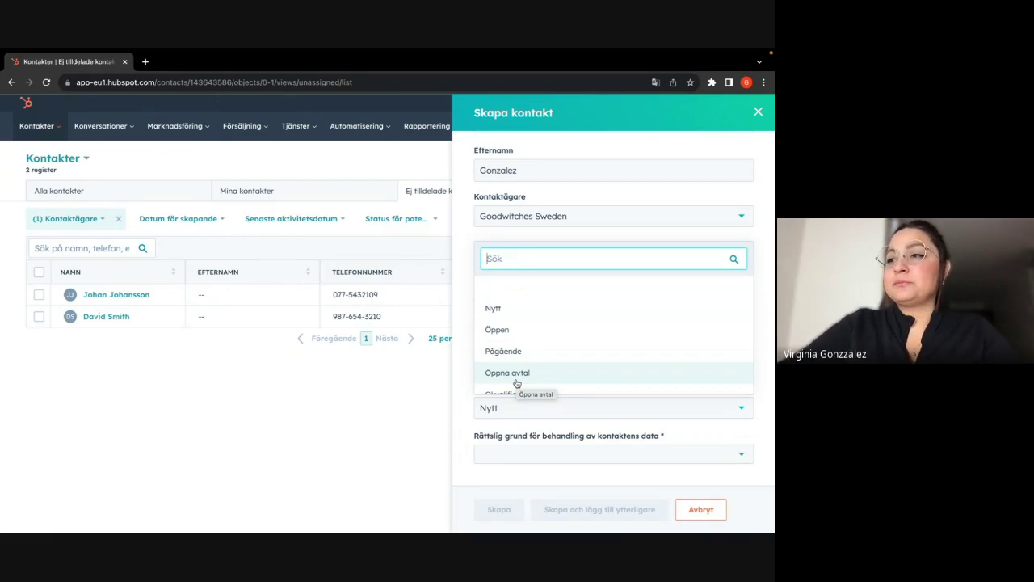
pyautogui.click(509, 308)
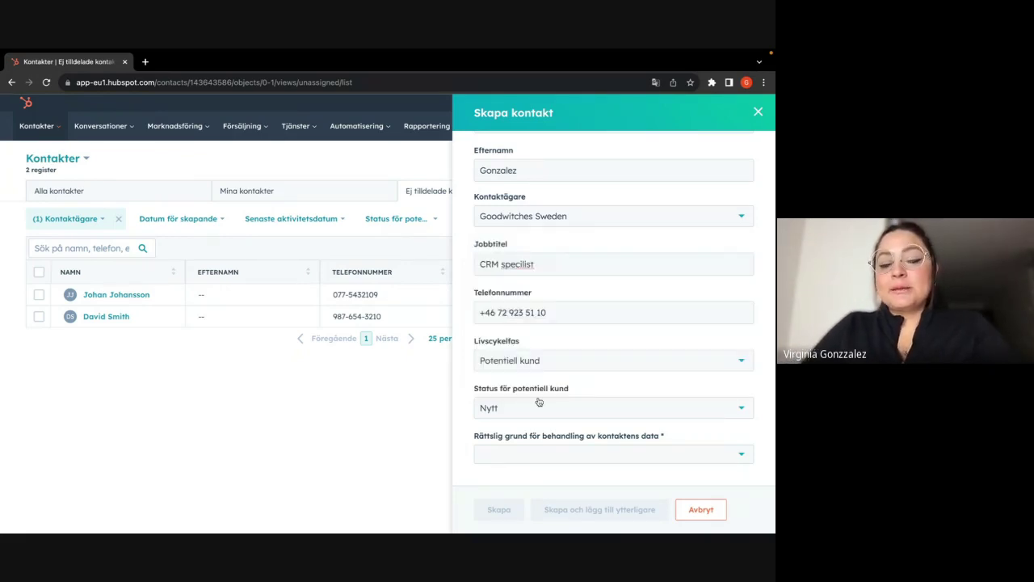
pyautogui.click(520, 457)
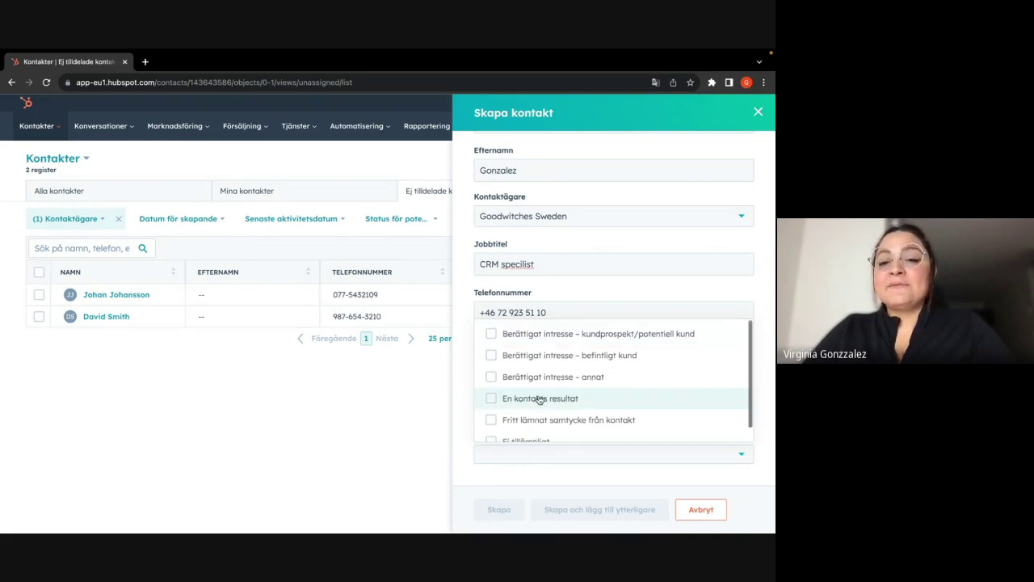
# - Choose legal basis Berättigat intresse – kundprospekt/potentiell kund and create the contact
pyautogui.scroll(-1, 533, 399)
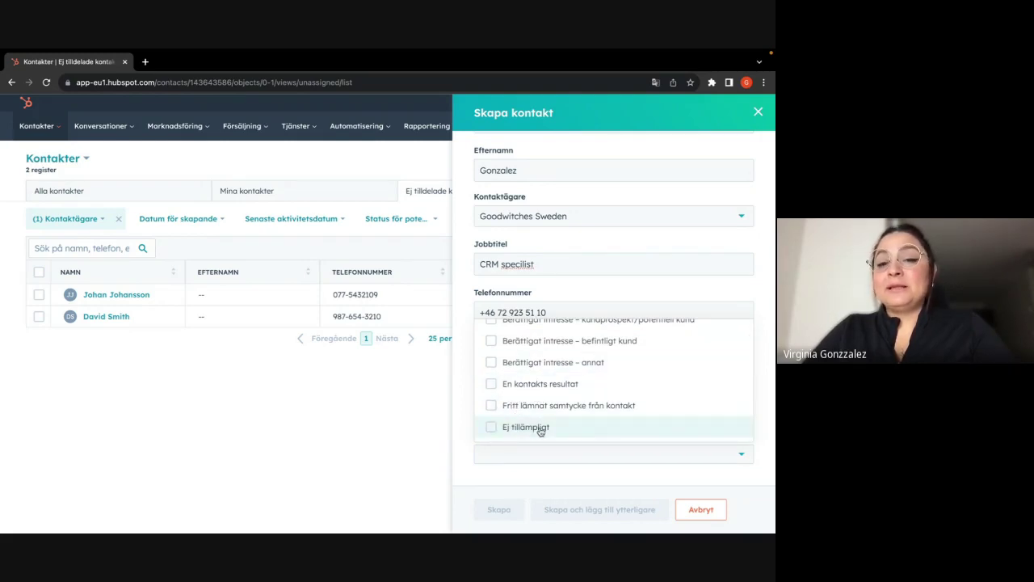
pyautogui.scroll(1, 530, 386)
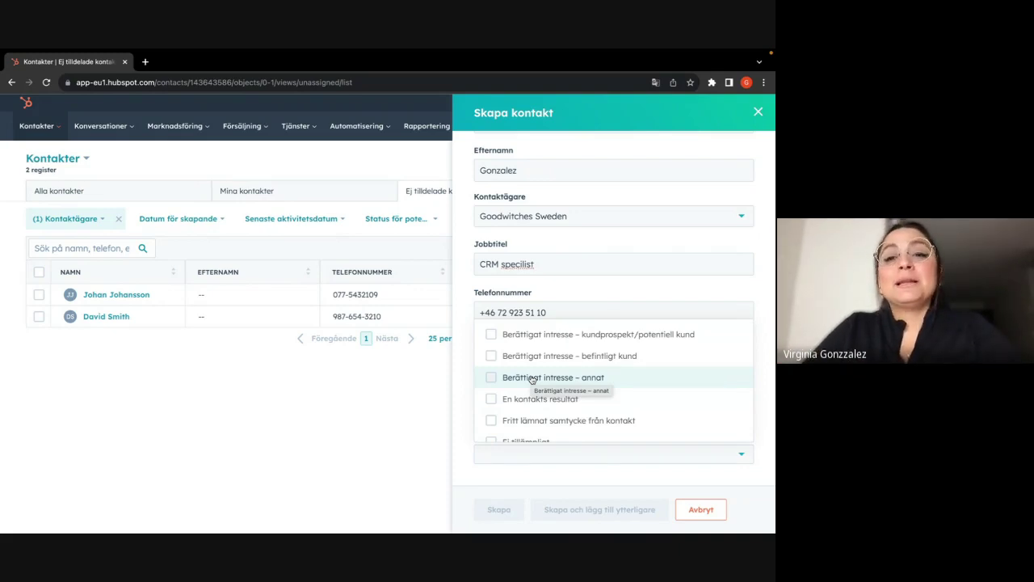
pyautogui.click(491, 334)
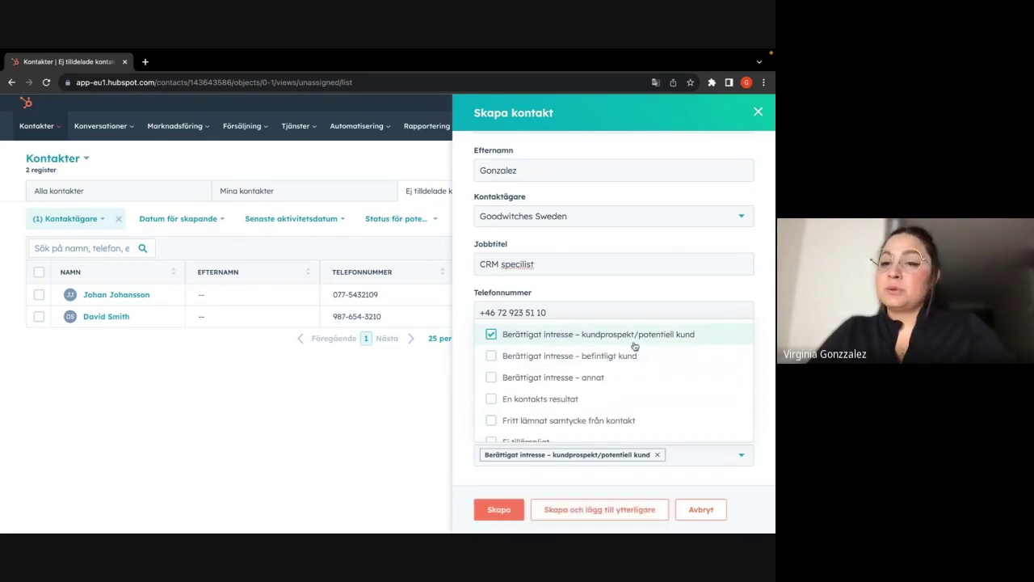
pyautogui.click(504, 509)
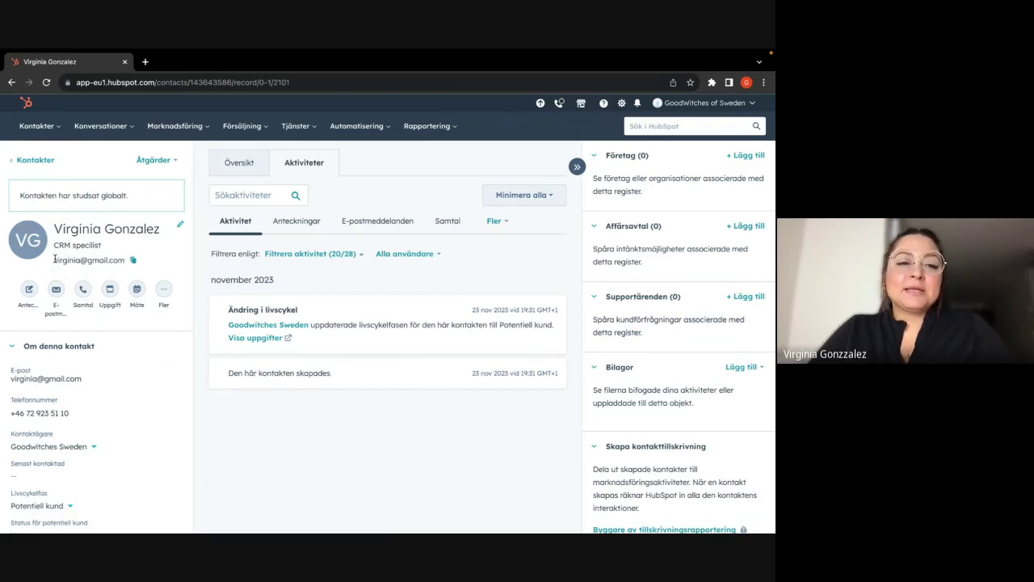
pyautogui.moveTo(55, 259); pyautogui.dragTo(126, 260)
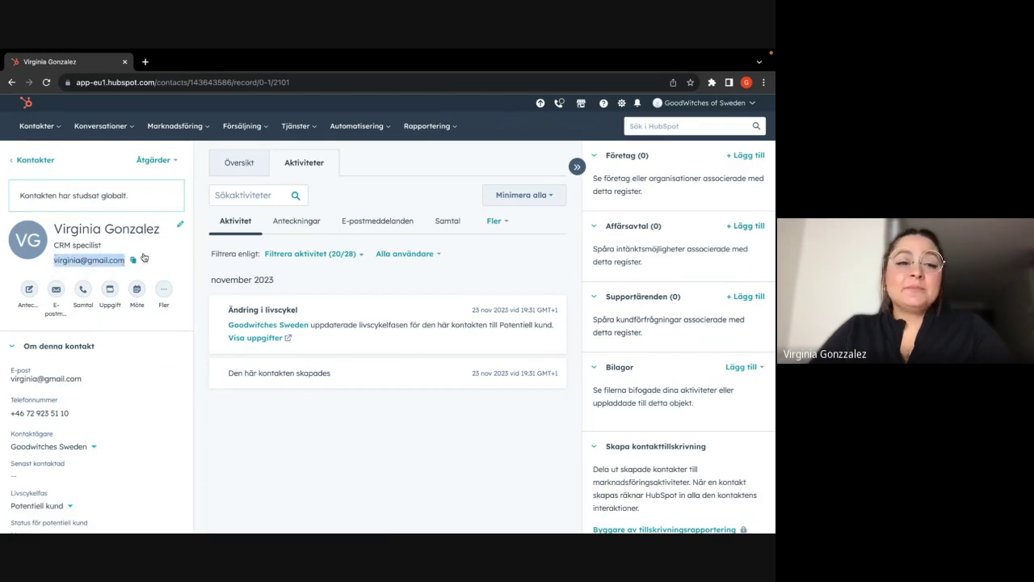
pyautogui.scroll(-2, 121, 243)
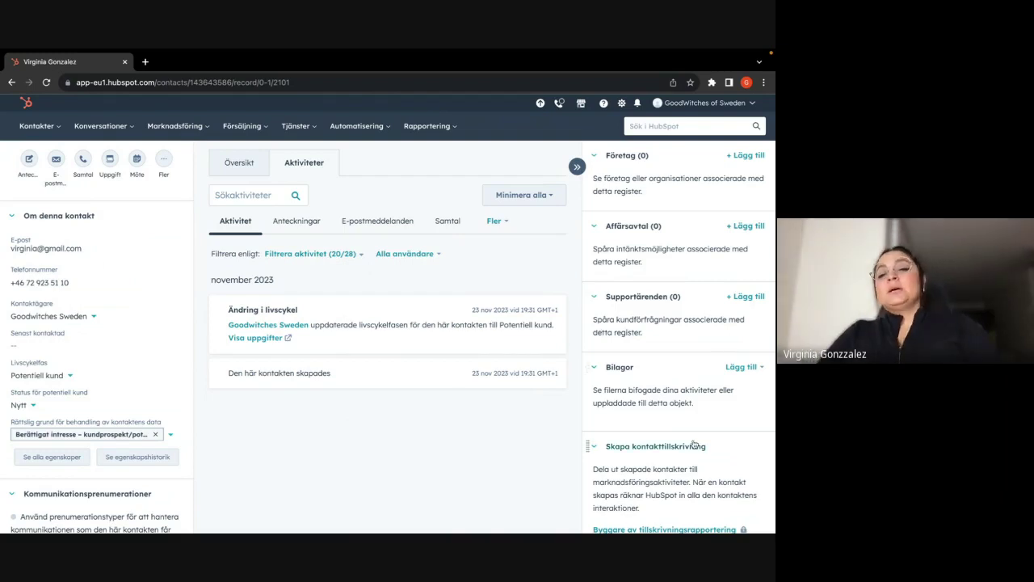
pyautogui.scroll(-3, 693, 445)
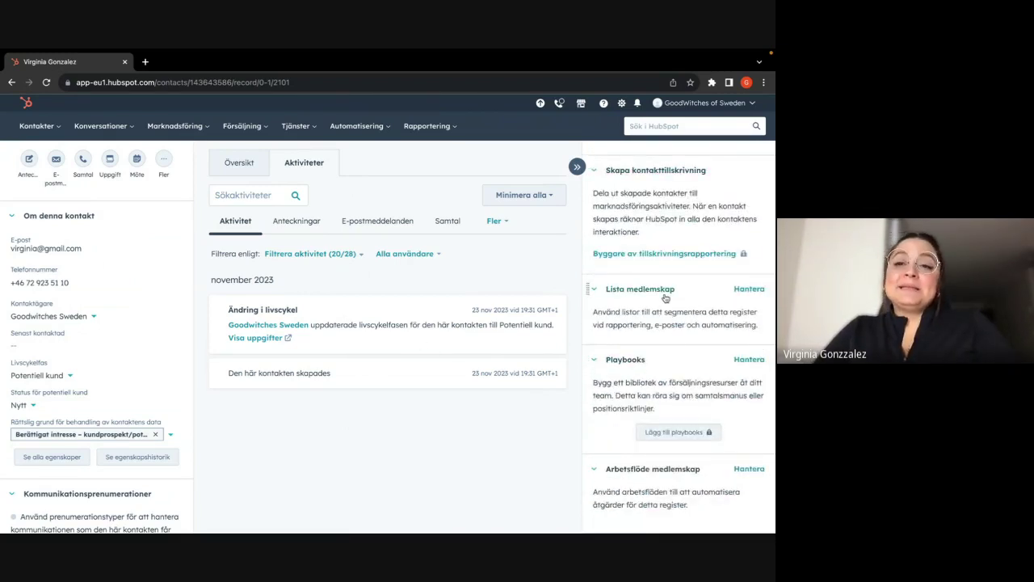
pyautogui.scroll(1, 666, 298)
pyautogui.scroll(3, 665, 297)
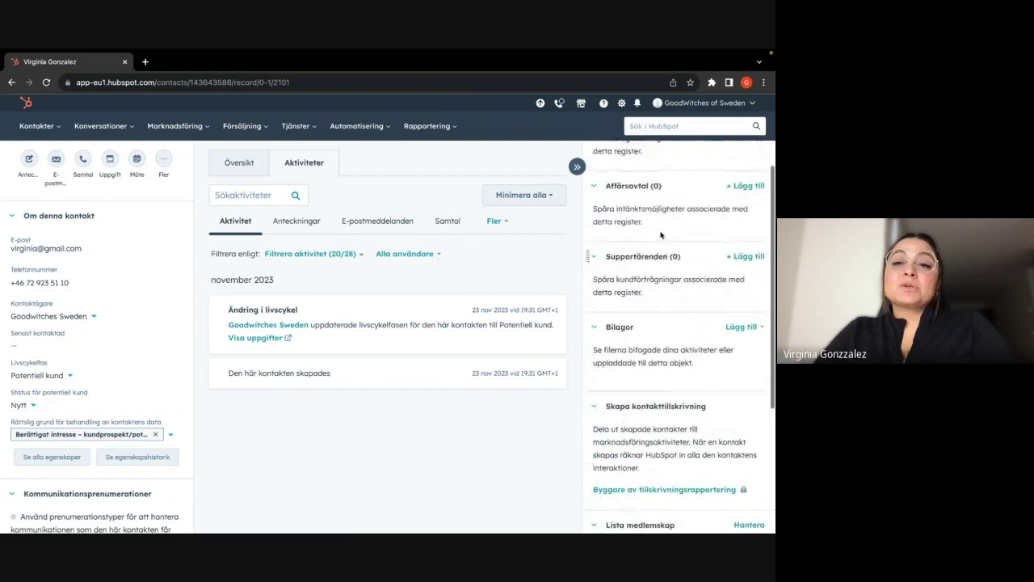
pyautogui.scroll(-3, 692, 397)
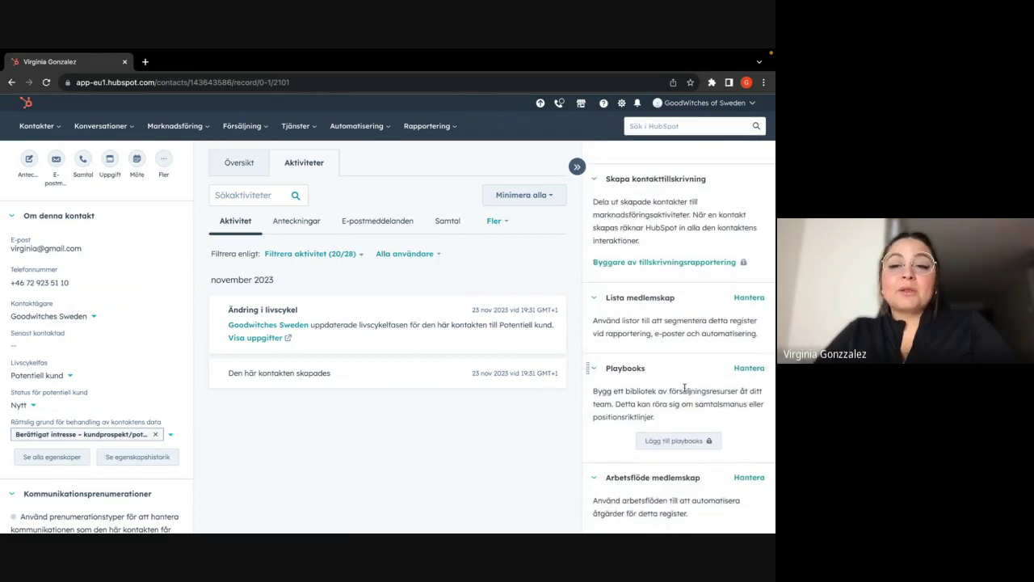
pyautogui.scroll(-3, 93, 402)
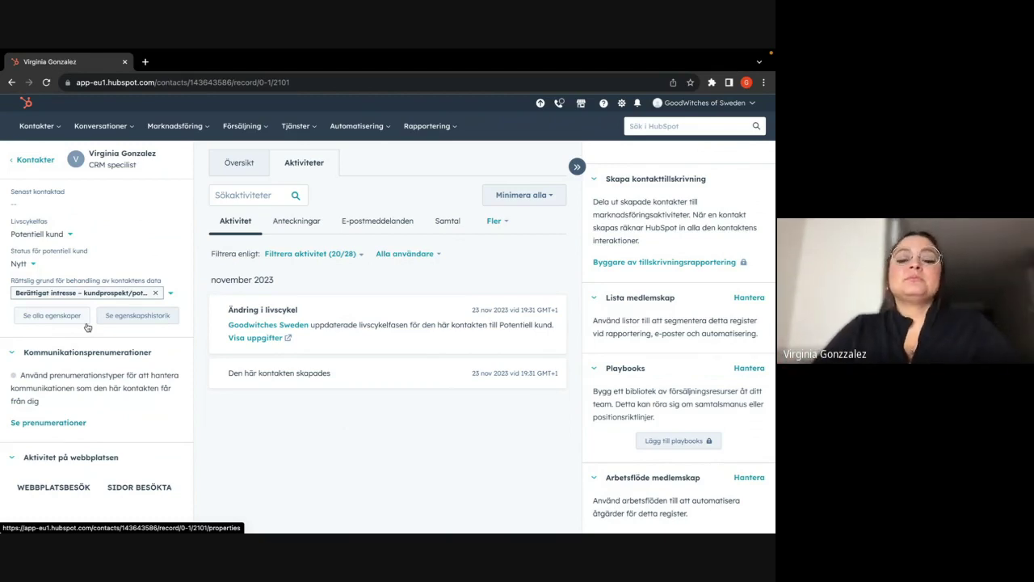
# - Open the Tarotmystico company record from the Företag company list
pyautogui.moveTo(36, 126)
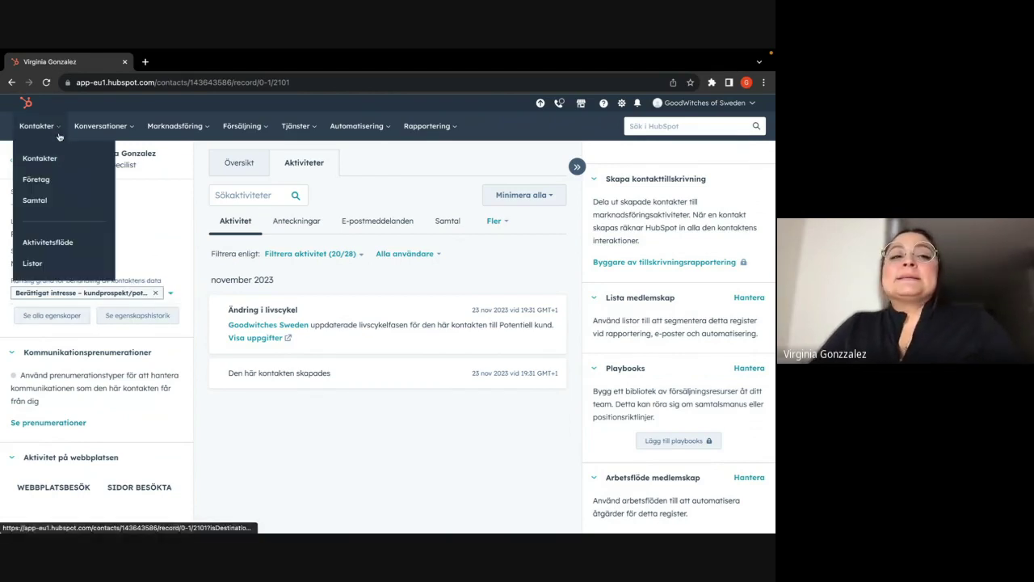
pyautogui.click(51, 186)
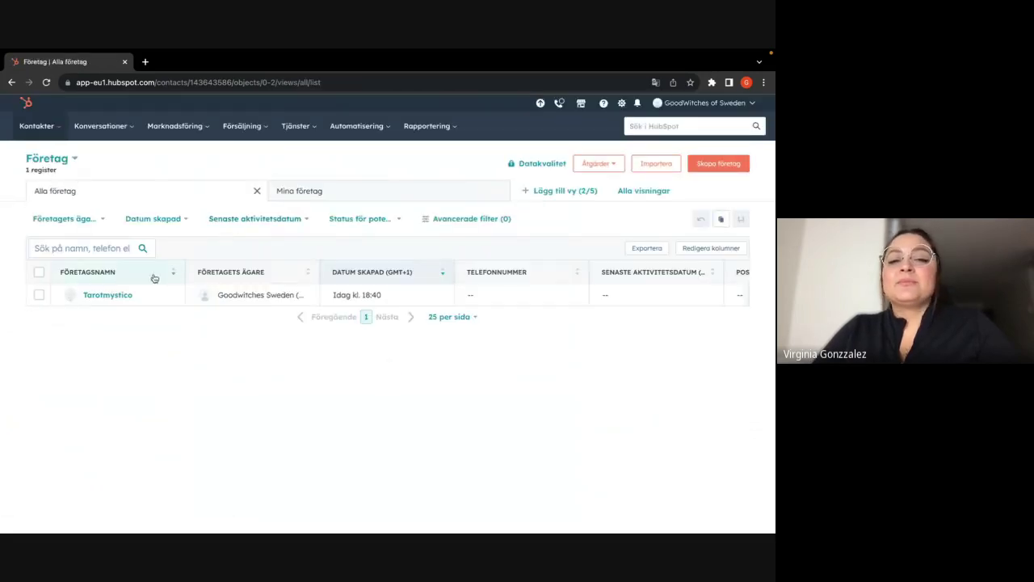
pyautogui.click(89, 296)
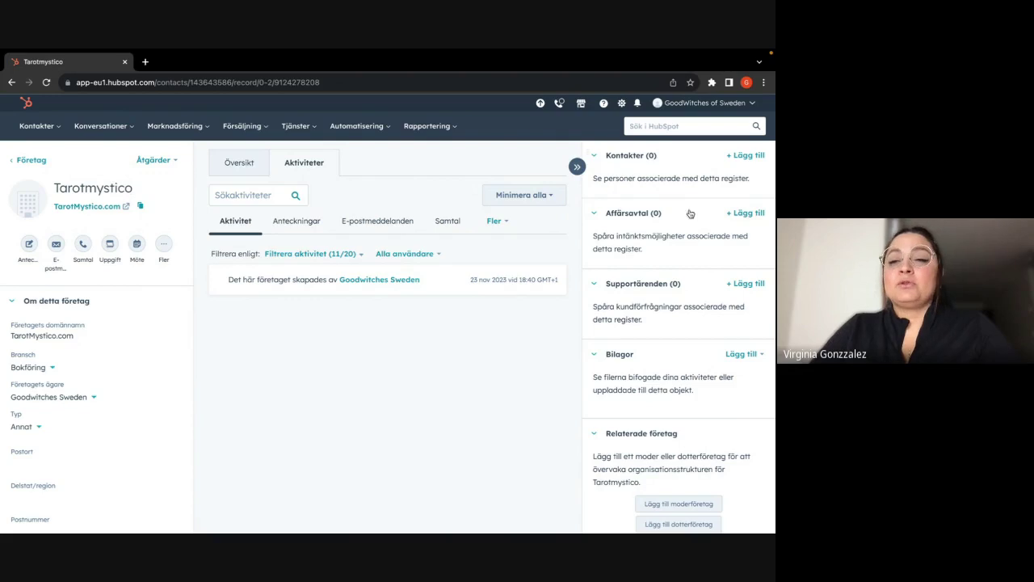
pyautogui.click(743, 158)
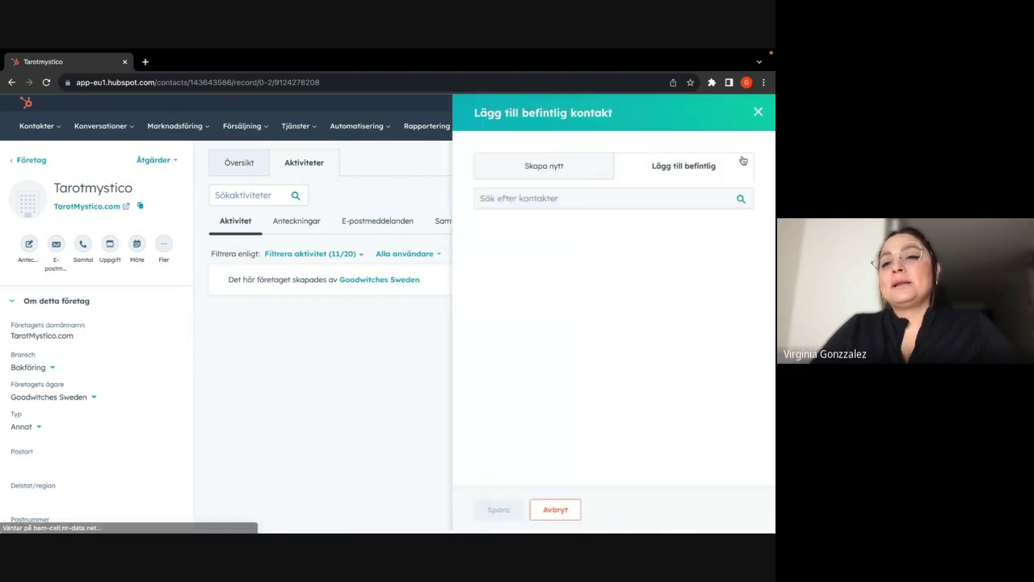
pyautogui.click(579, 201)
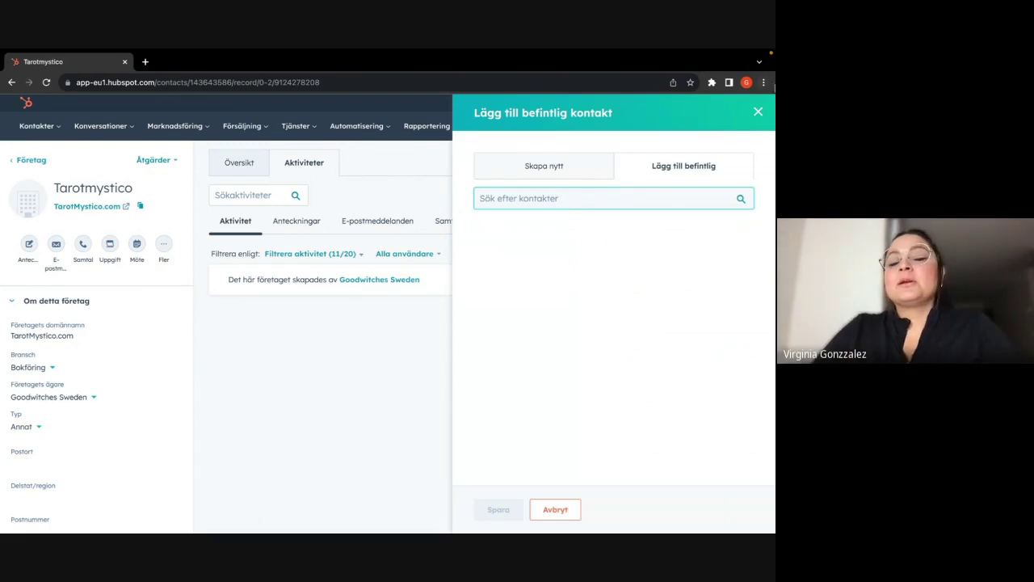
pyautogui.click(760, 111)
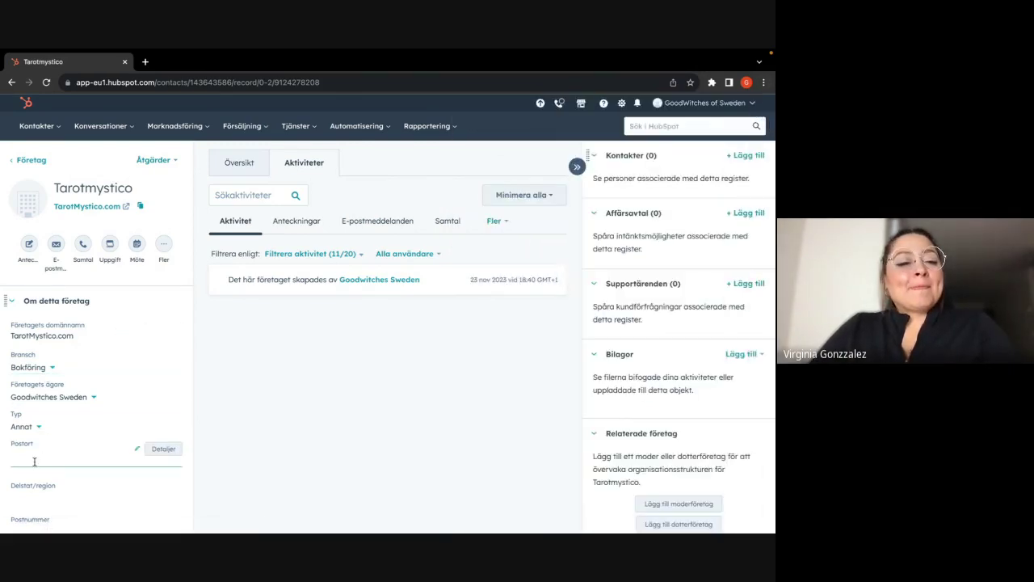
pyautogui.scroll(-3, 33, 461)
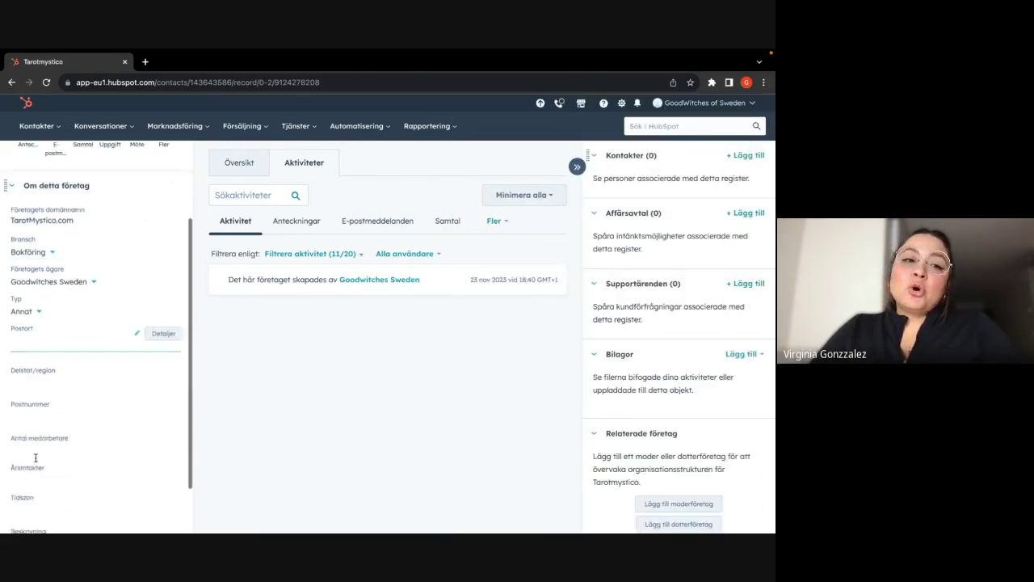
pyautogui.scroll(3, 35, 461)
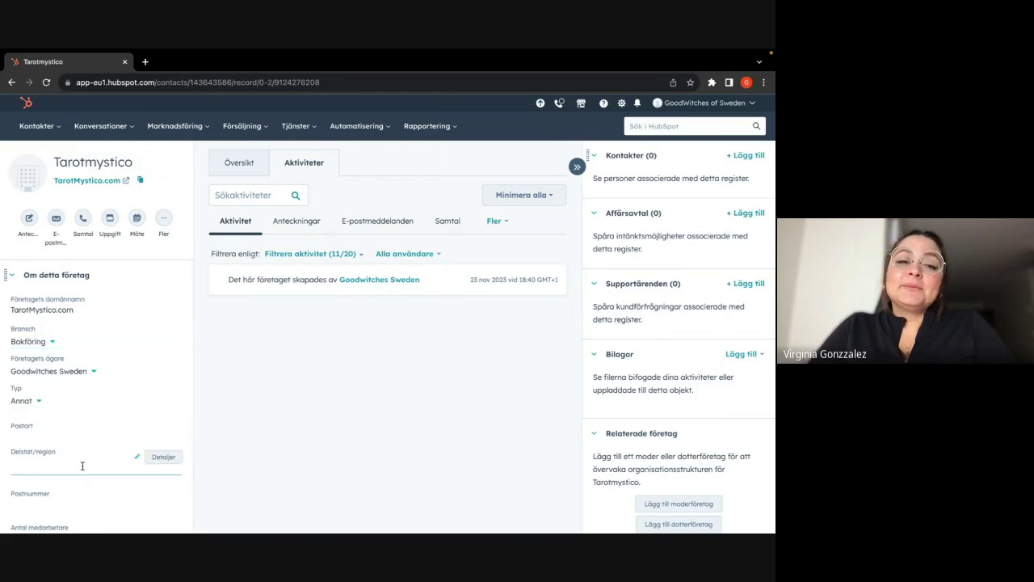
# - Scroll through the Tarotmystico record, then bring up the Kontakter menu showing Listor
pyautogui.scroll(-1, 81, 461)
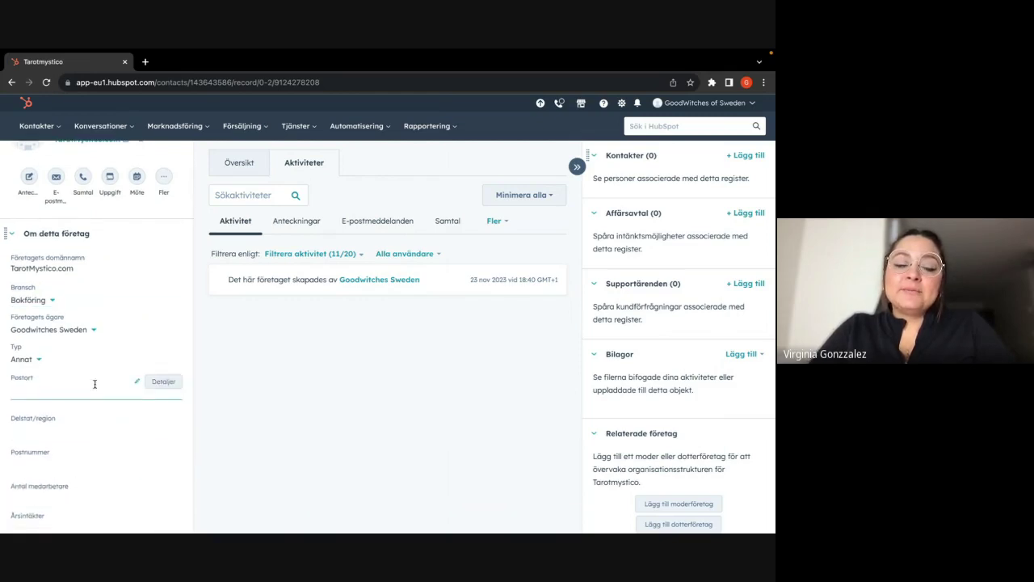
pyautogui.scroll(-3, 79, 507)
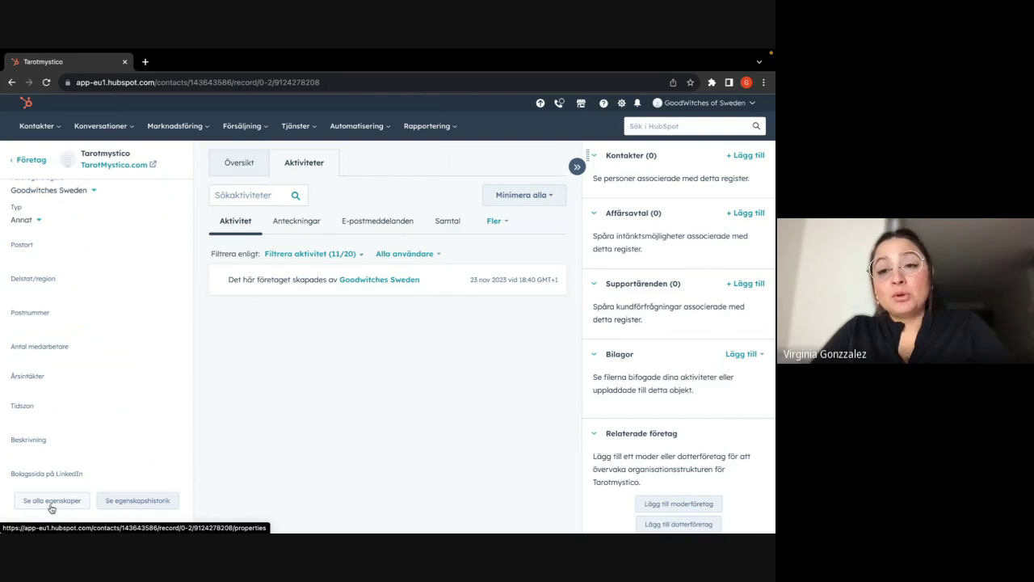
pyautogui.scroll(5, 50, 485)
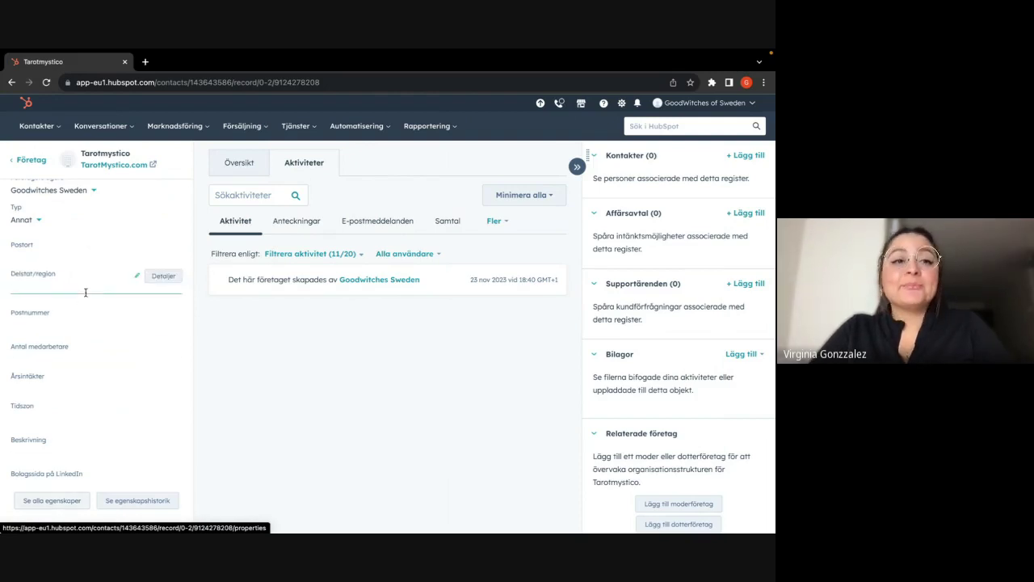
pyautogui.click(46, 137)
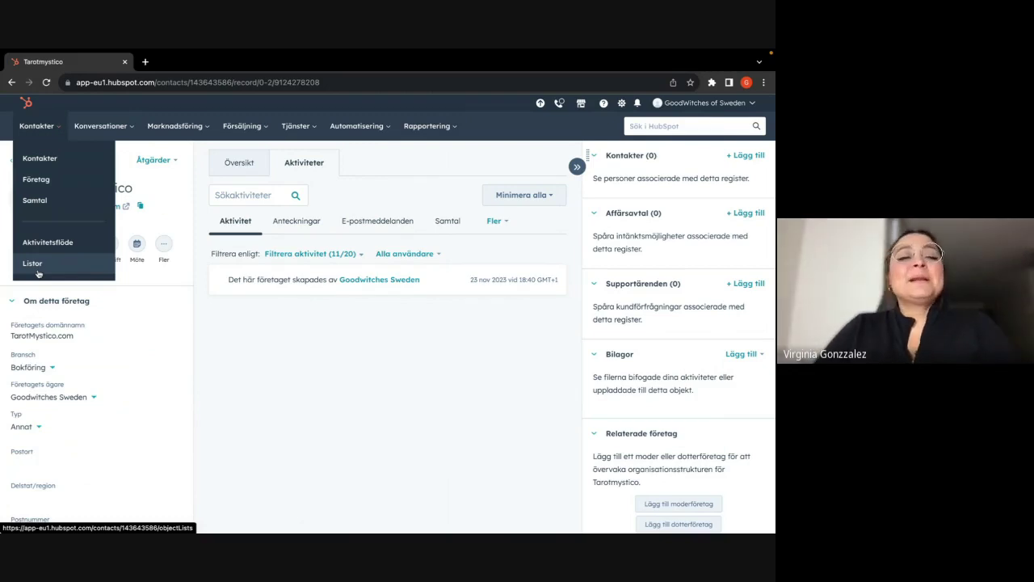
# - Open the Listor overview, briefly start a new list, then return to the overview
pyautogui.click(32, 263)
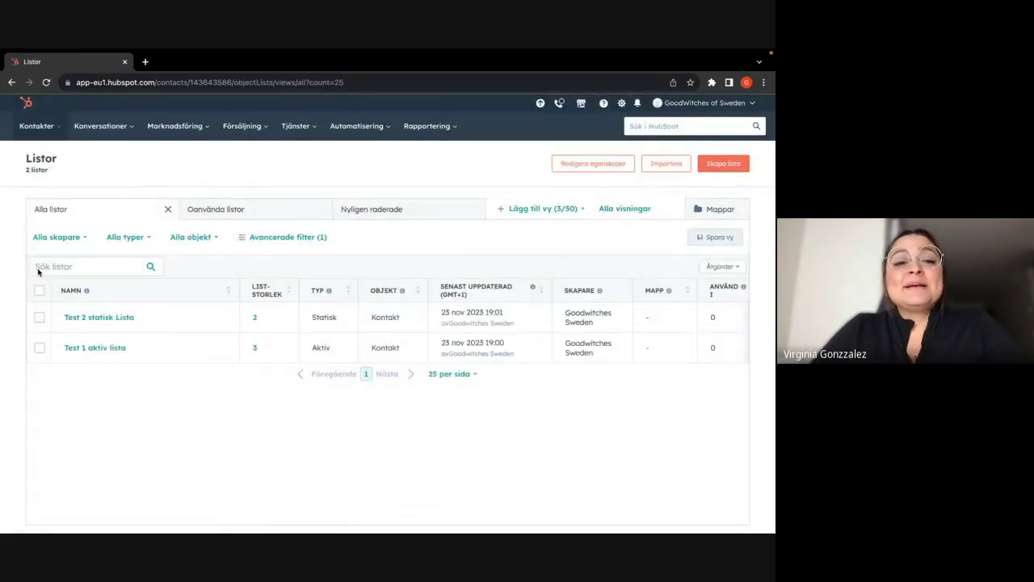
pyautogui.moveTo(37, 363)
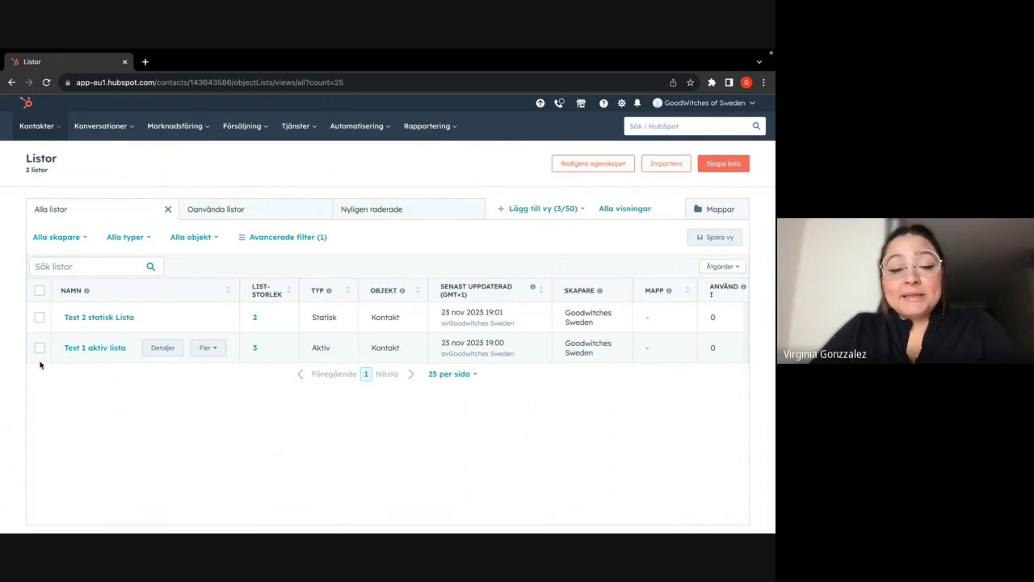
pyautogui.click(715, 166)
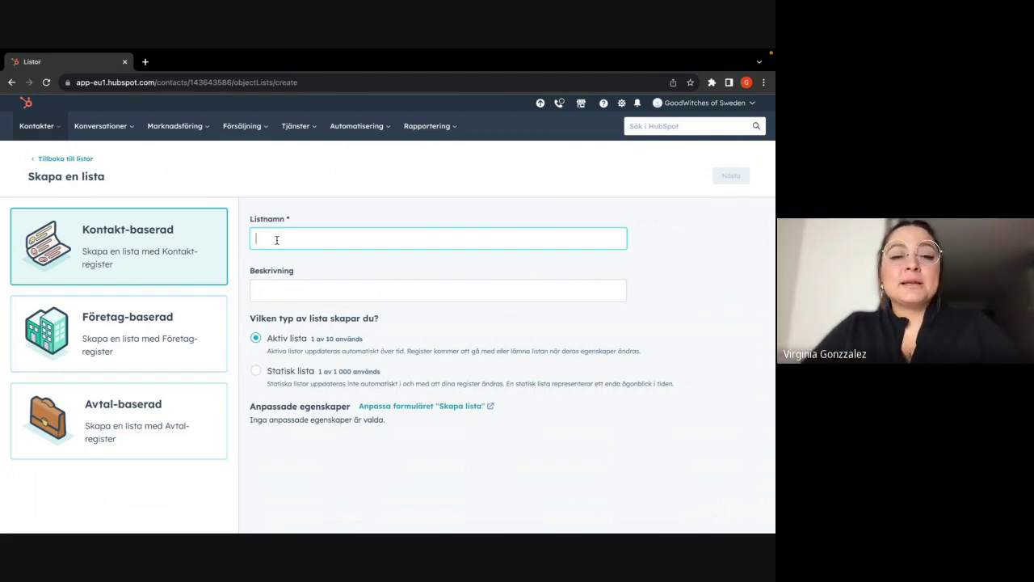
pyautogui.click(65, 159)
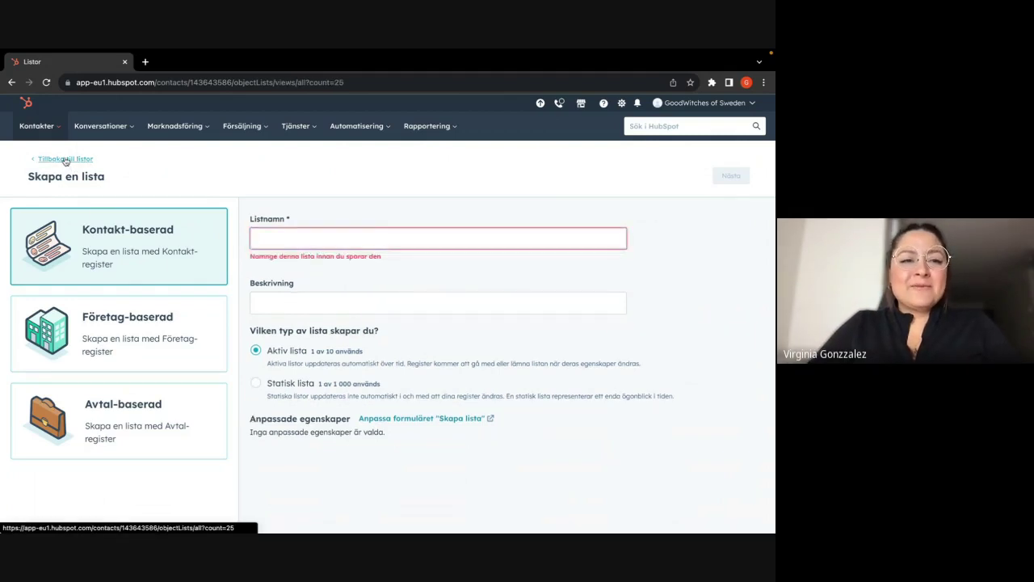
# - Delete both test lists, Test 2 statisk Lista and Test 1 aktiv lista
pyautogui.click(39, 290)
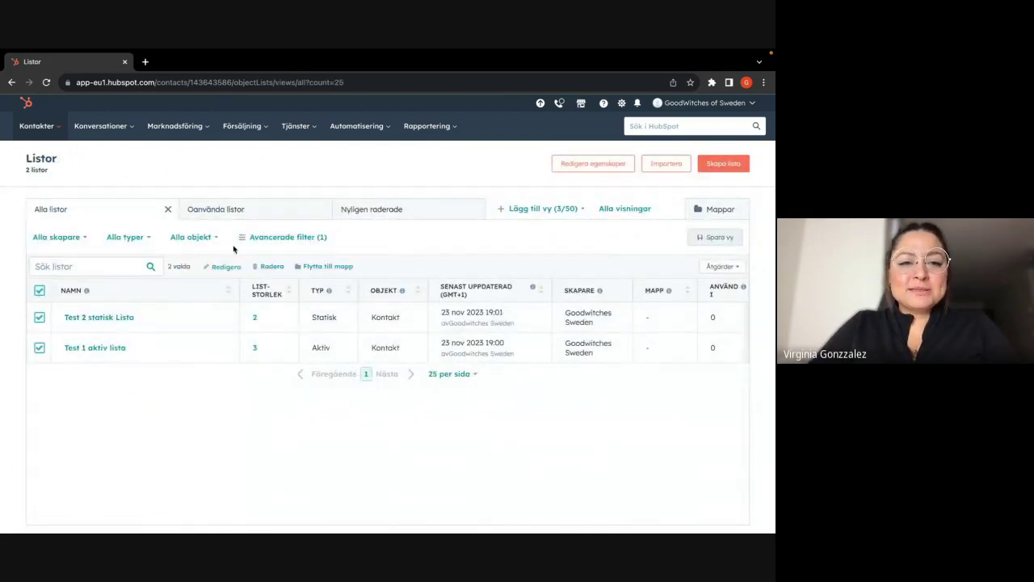
pyautogui.click(267, 267)
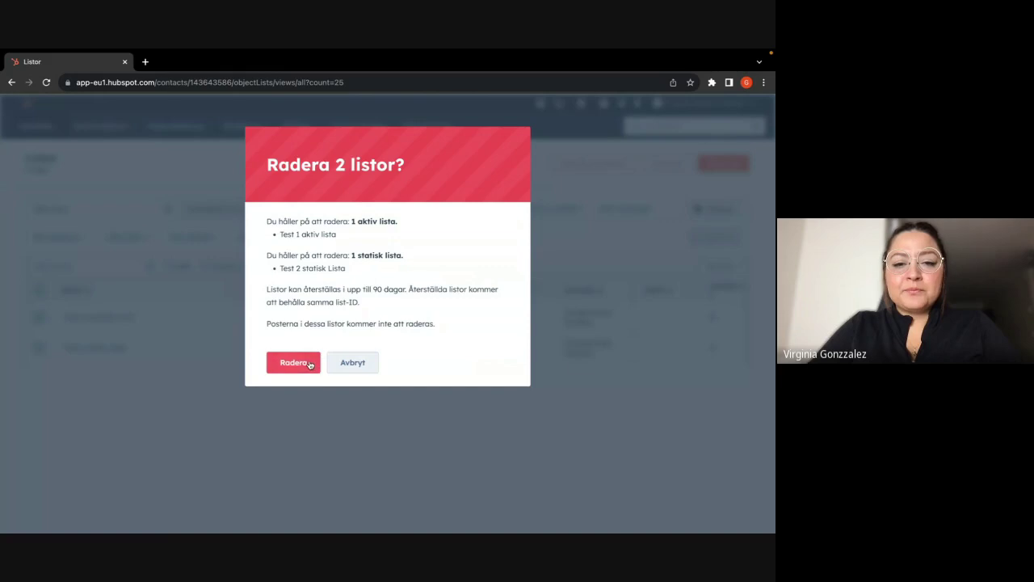
pyautogui.click(293, 362)
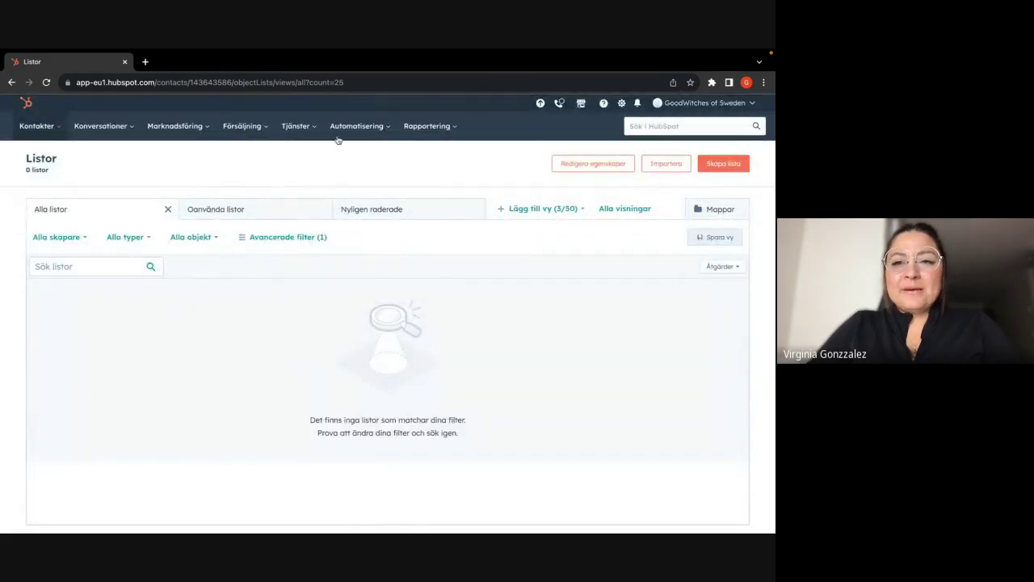
# - Create a contact-based list named 'Kontakt Baserad Test 1' and set it to Statisk lista
pyautogui.click(718, 170)
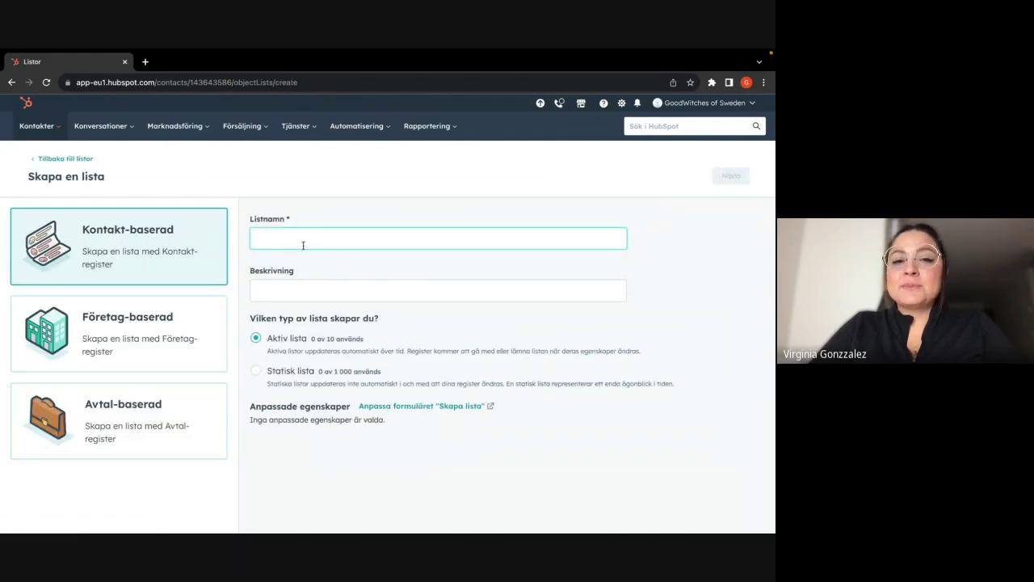
pyautogui.write('K')
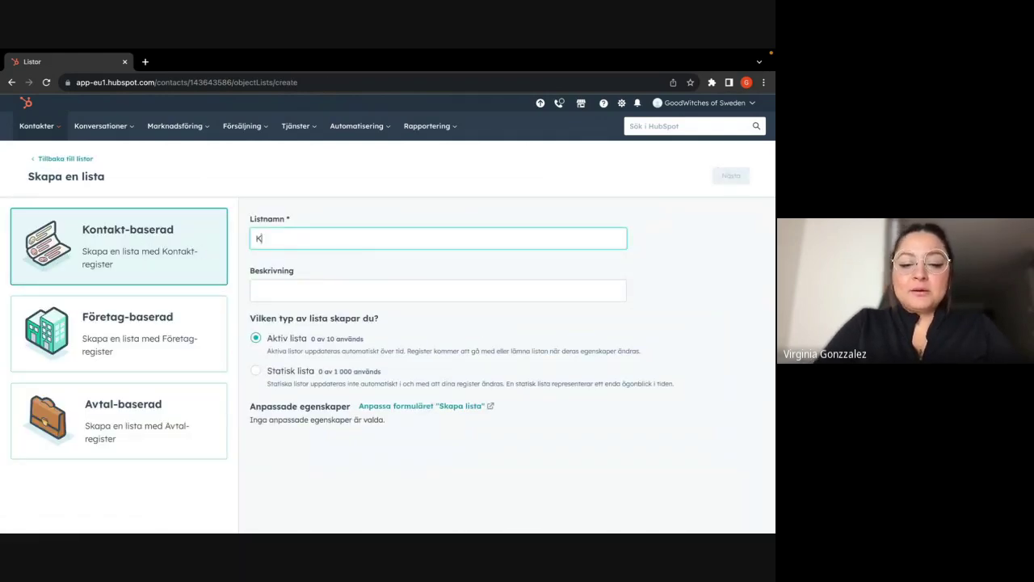
pyautogui.write('ontakt Baserad Test 1')
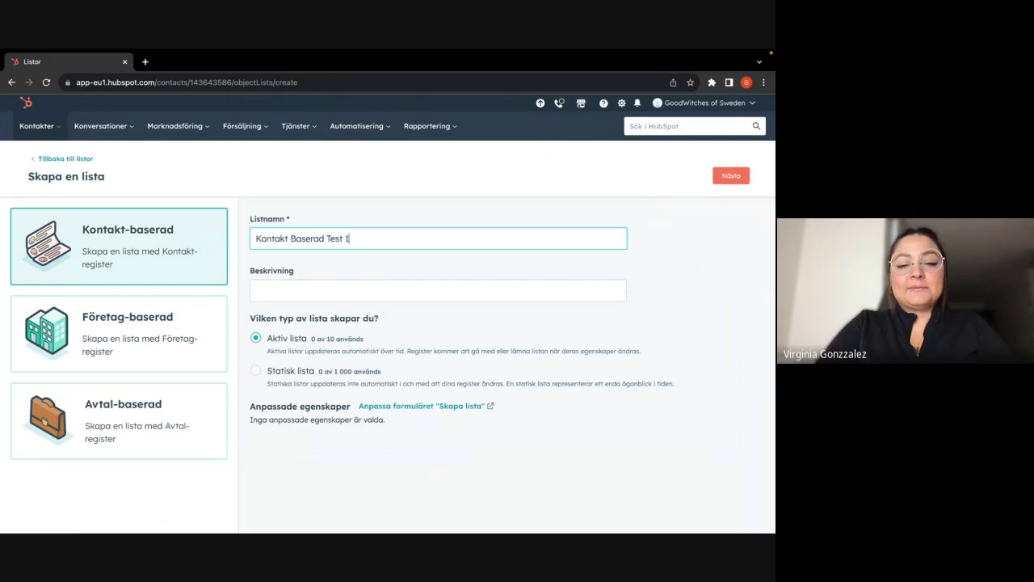
pyautogui.click(296, 289)
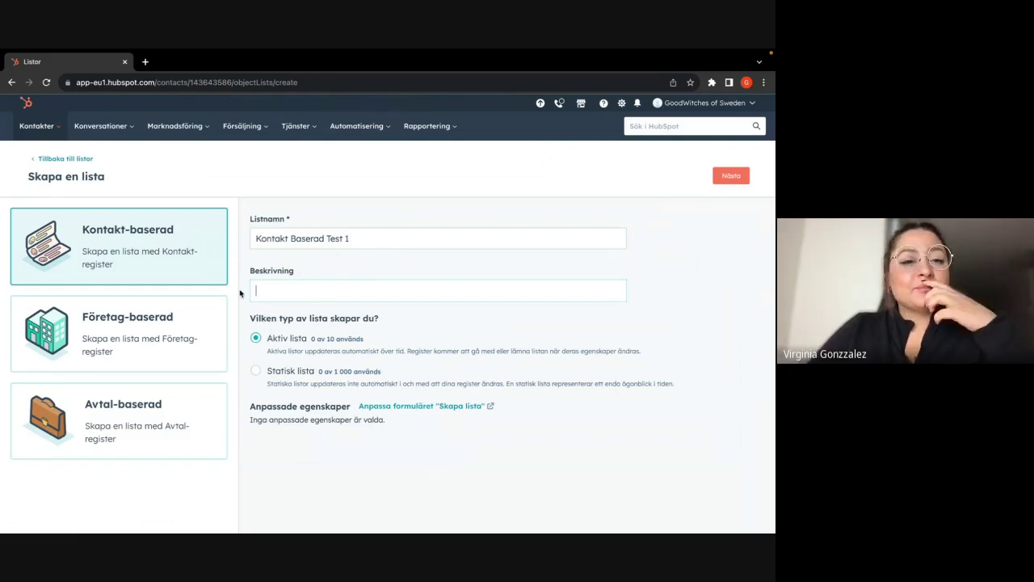
pyautogui.click(256, 372)
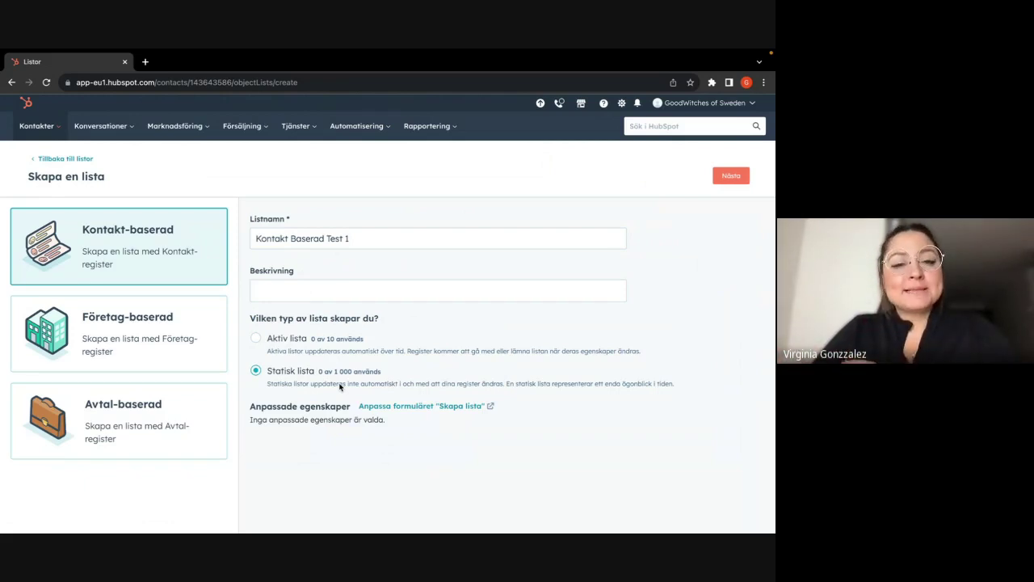
# - Save the static list Kontakt Baserad Test 1 without adding any filters
pyautogui.click(734, 177)
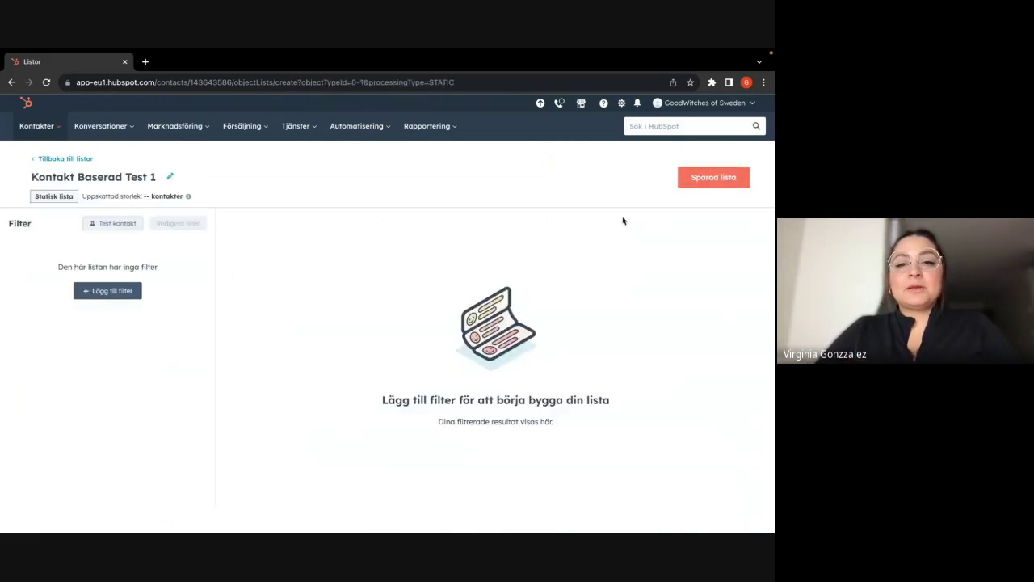
pyautogui.click(695, 186)
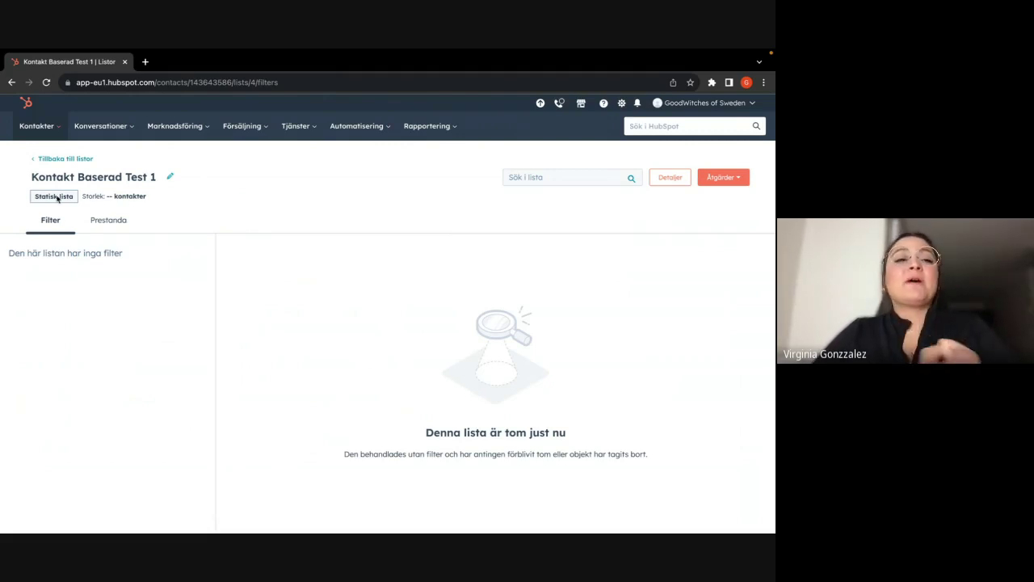
# - Return to the Listor overview and bring up the Kontakter navigation menu
pyautogui.click(58, 158)
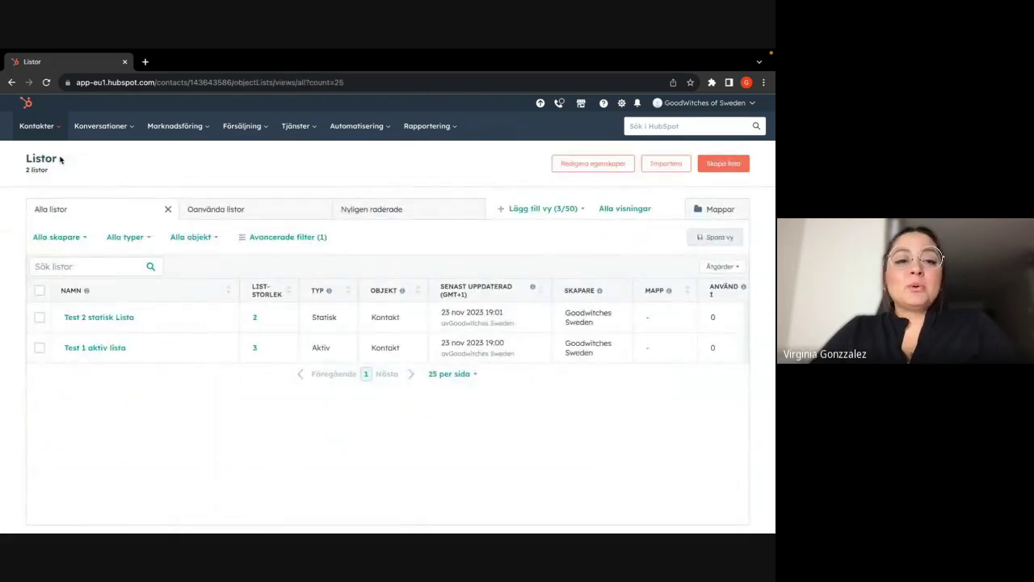
pyautogui.click(50, 128)
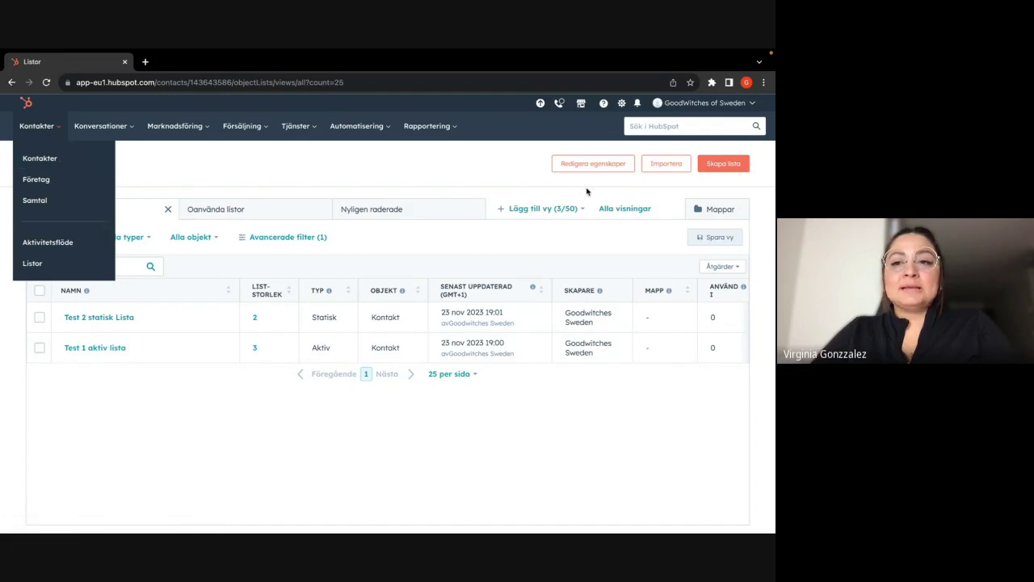
# - Go to the Importera page and start a new contact import
pyautogui.click(663, 166)
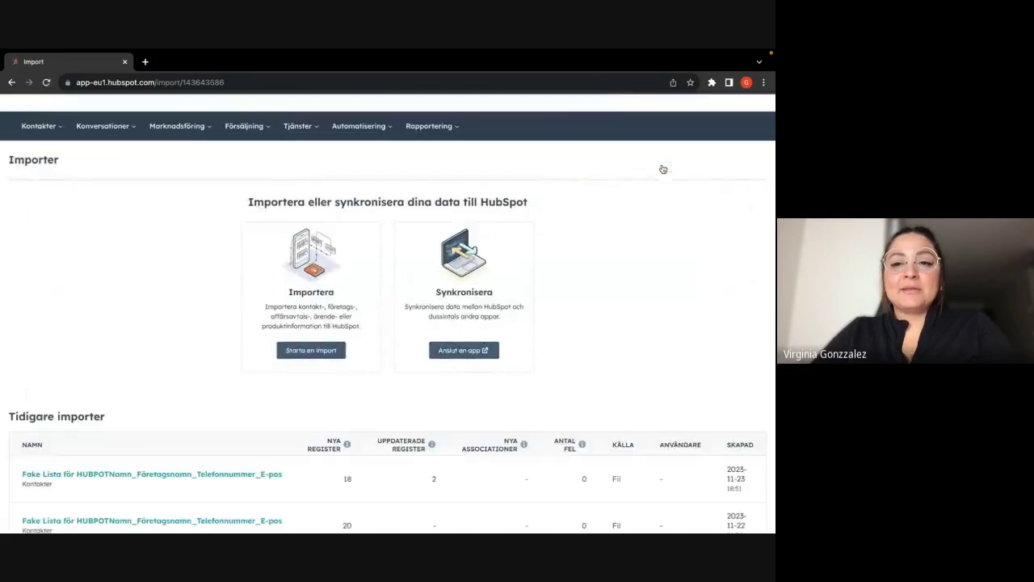
pyautogui.click(304, 352)
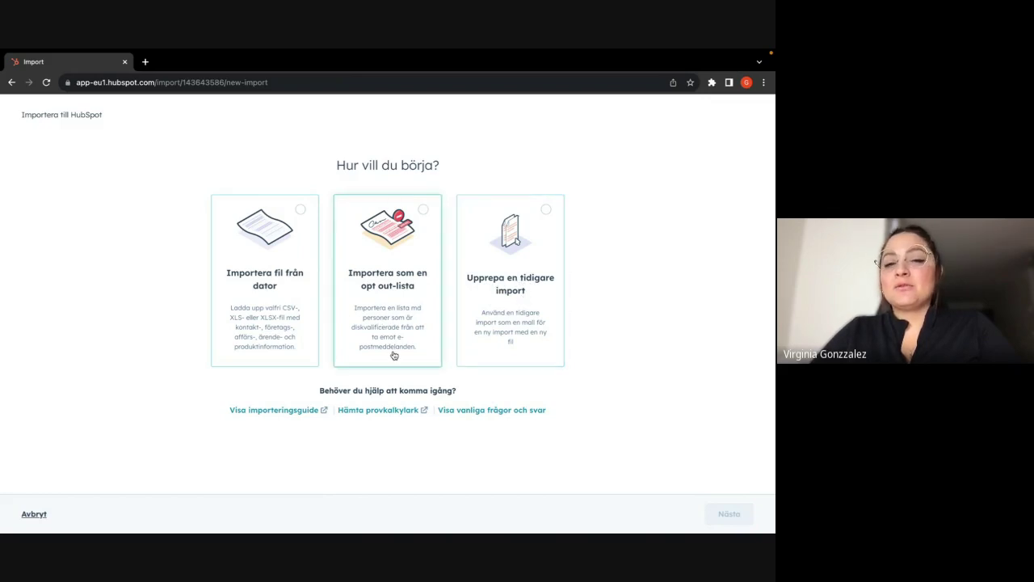
# - Switch the import start from the opt-out list option to Importera fil från dator
pyautogui.click(411, 275)
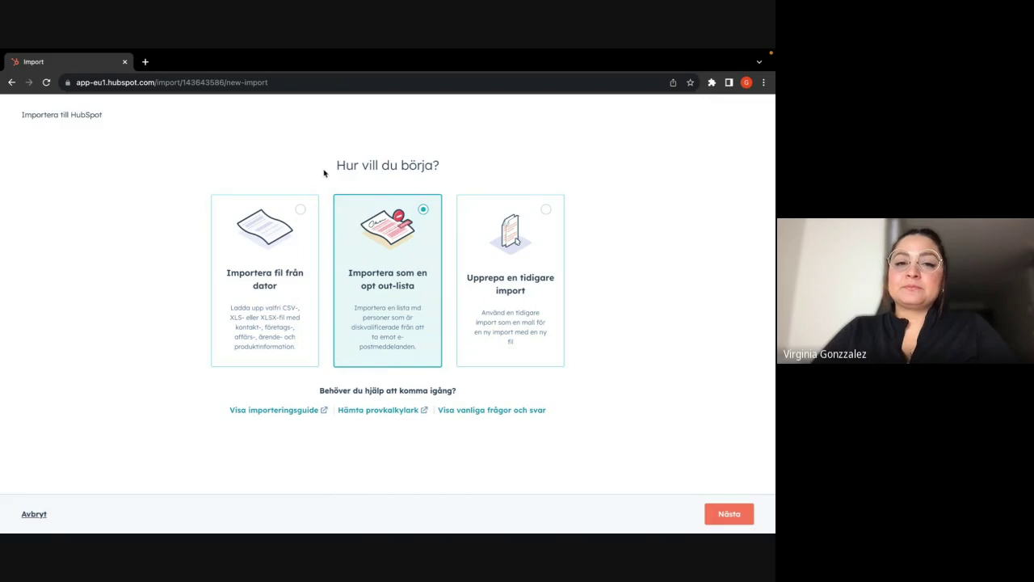
pyautogui.click(304, 207)
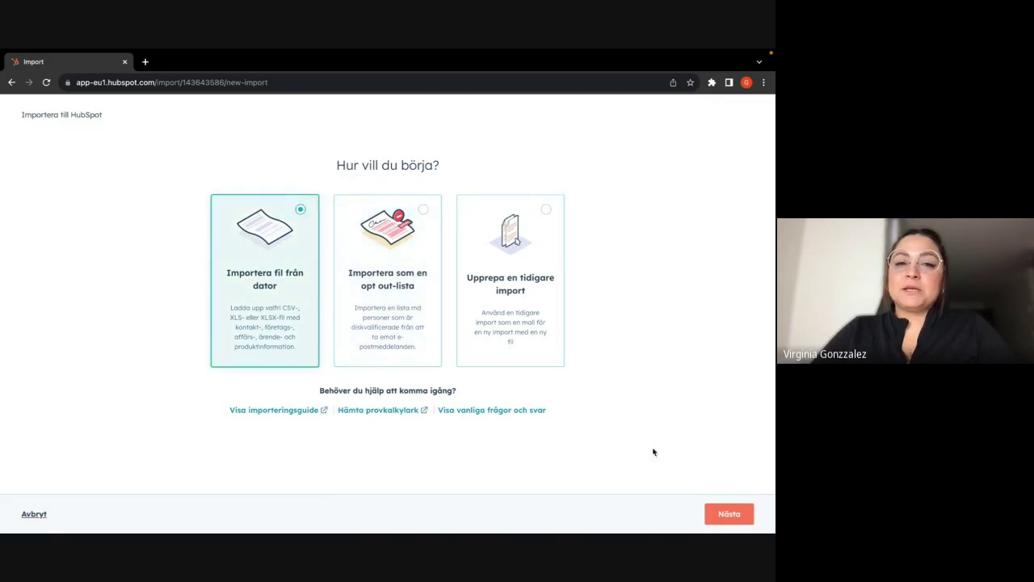
# - Choose a single-file import, advance to the object-count question, then switch browser windows
pyautogui.click(735, 515)
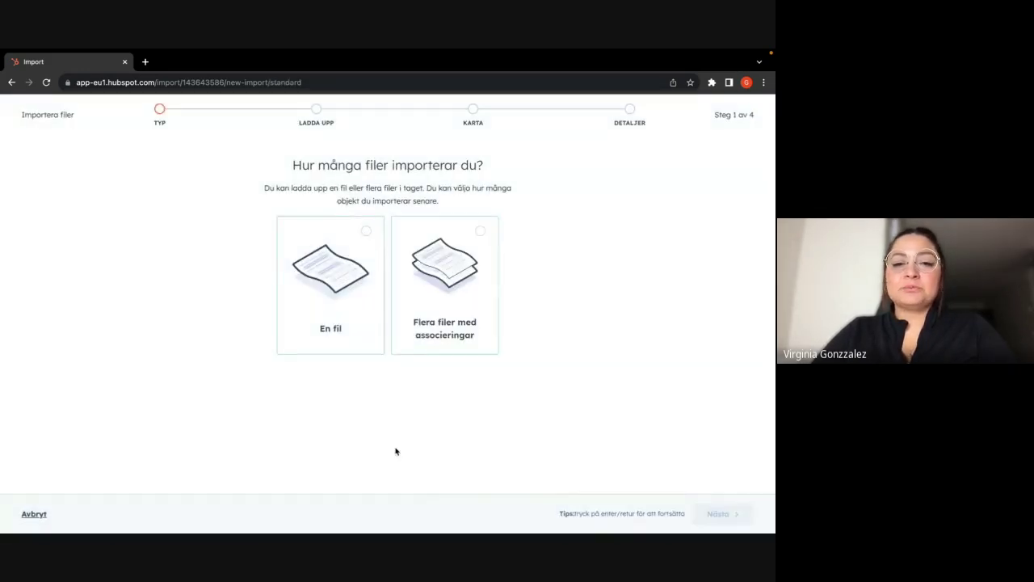
pyautogui.click(362, 243)
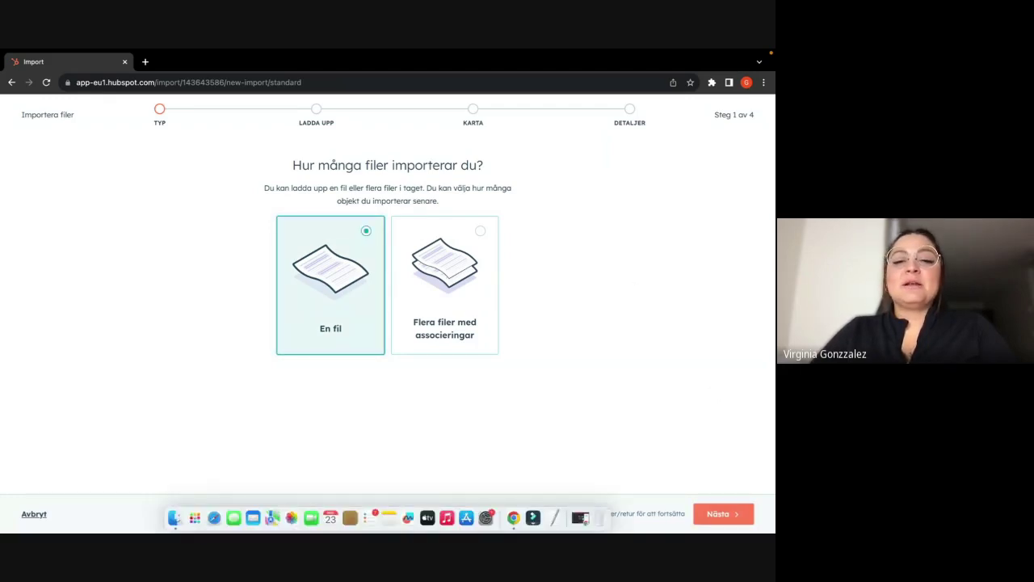
pyautogui.click(724, 518)
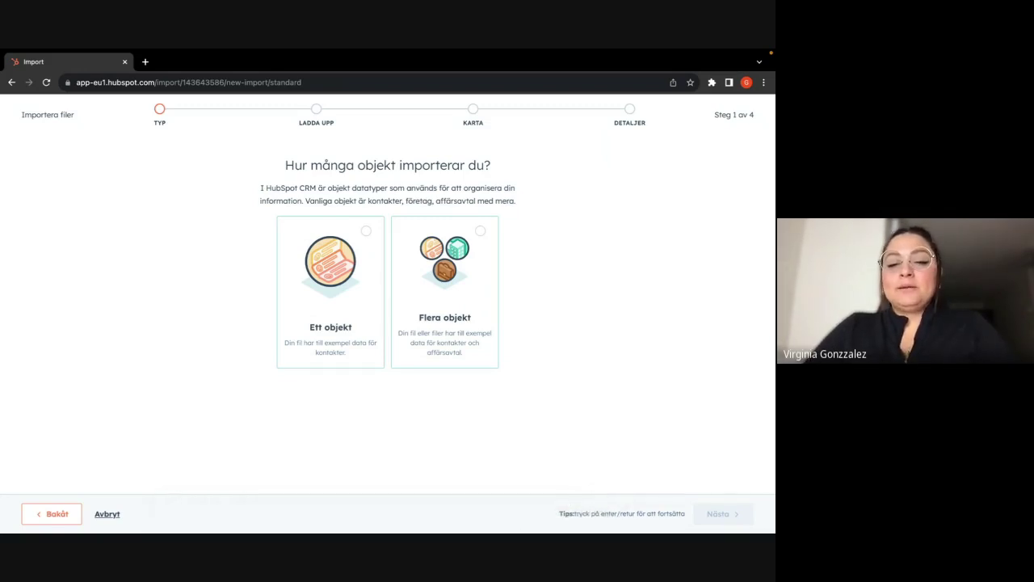
pyautogui.rightClick(514, 519)
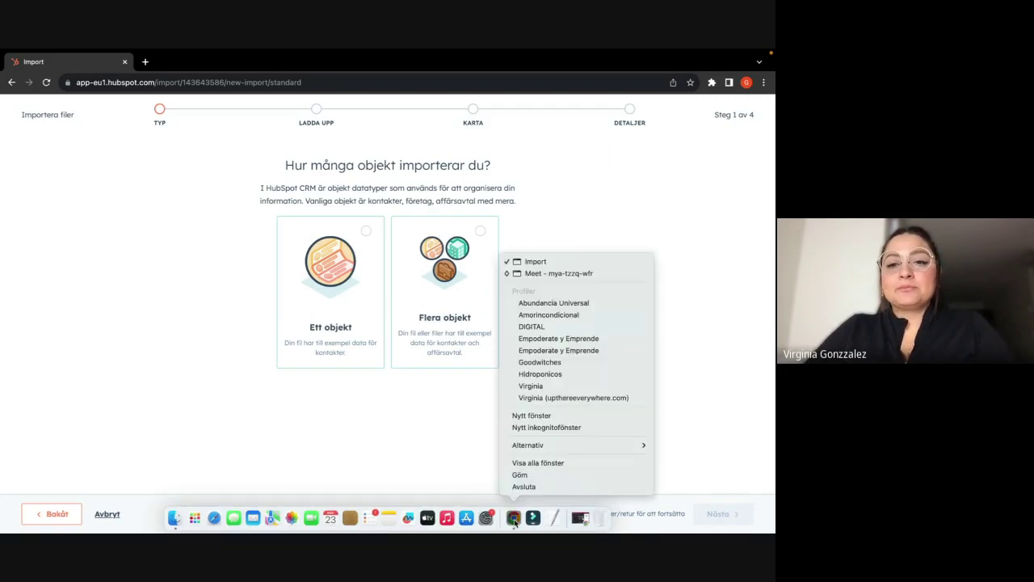
pyautogui.click(530, 387)
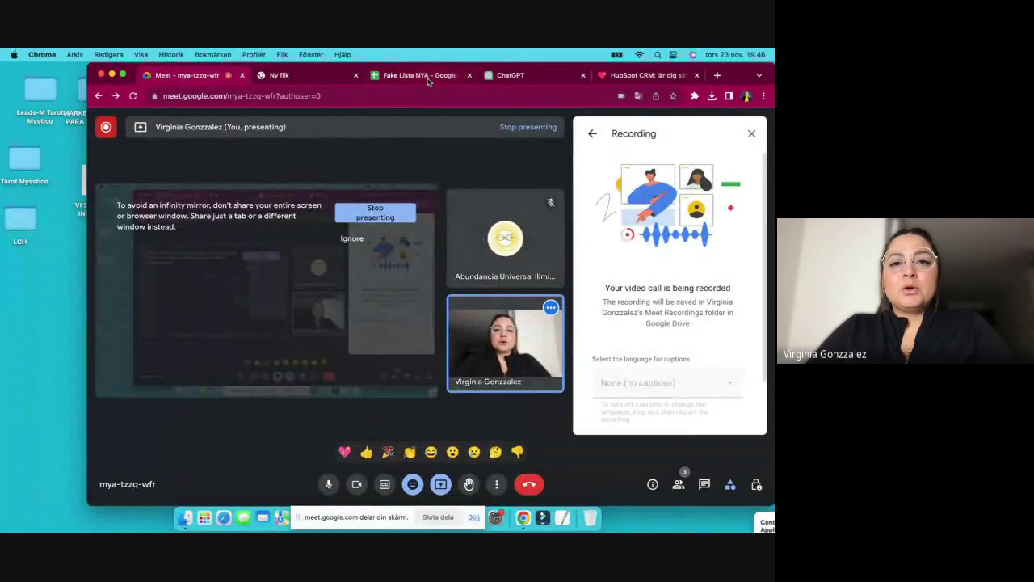
# - Switch to the Fake Lista NYA spreadsheet and make its window full screen
pyautogui.click(419, 75)
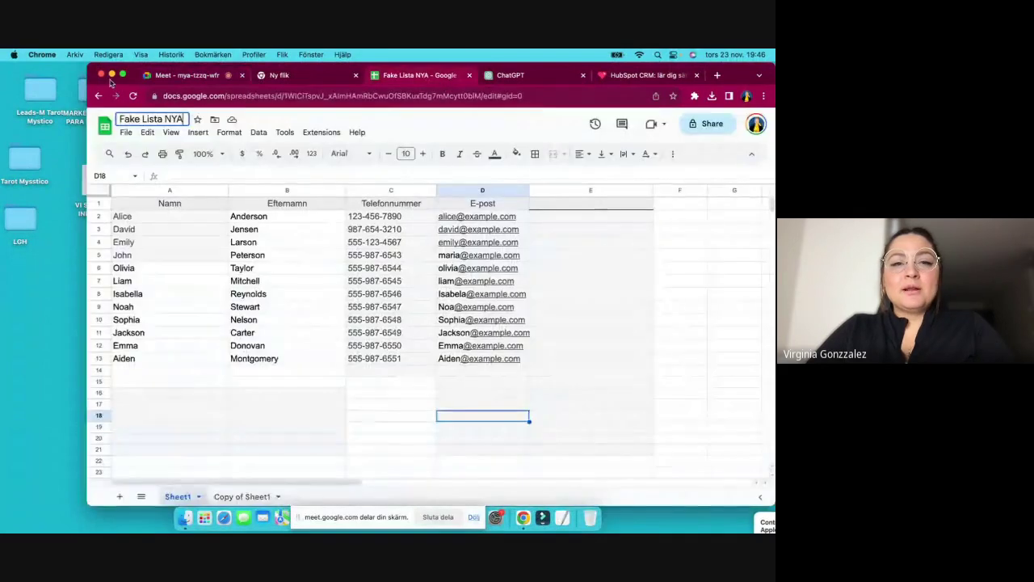
pyautogui.click(123, 75)
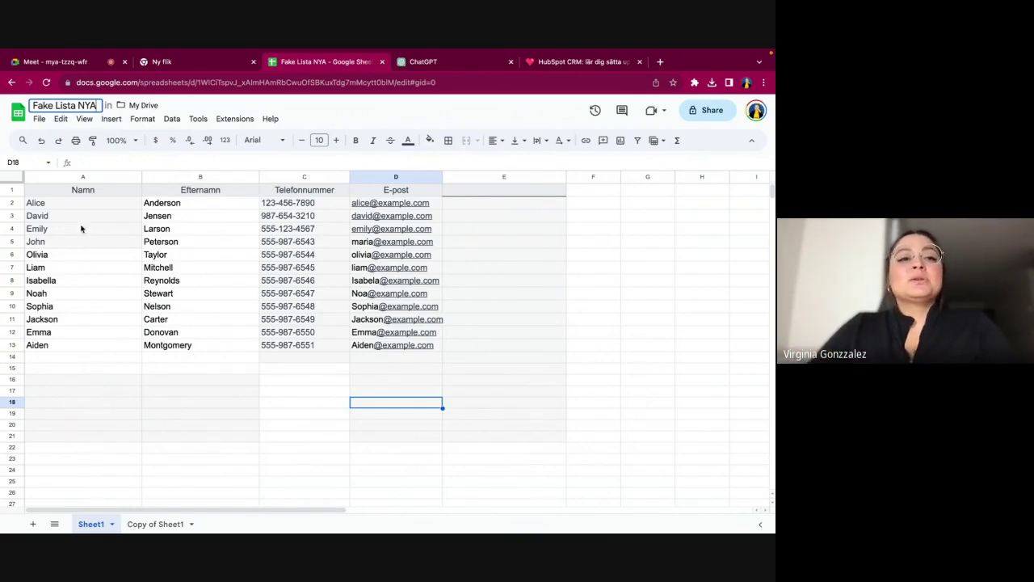
# - Download the Fake Lista NYA sheet as Comma Separated Values (.csv)
pyautogui.click(39, 120)
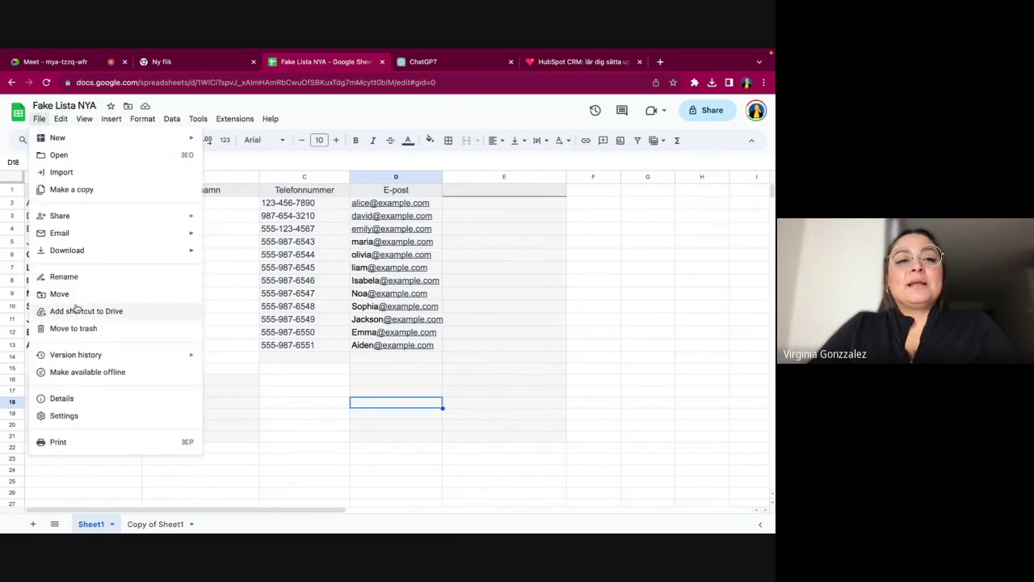
pyautogui.moveTo(72, 256)
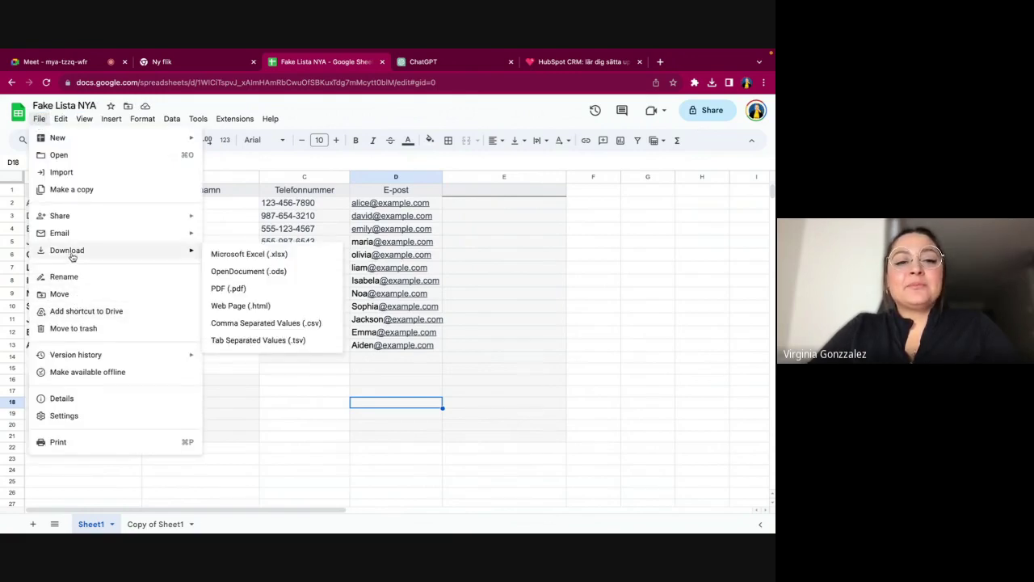
pyautogui.click(256, 326)
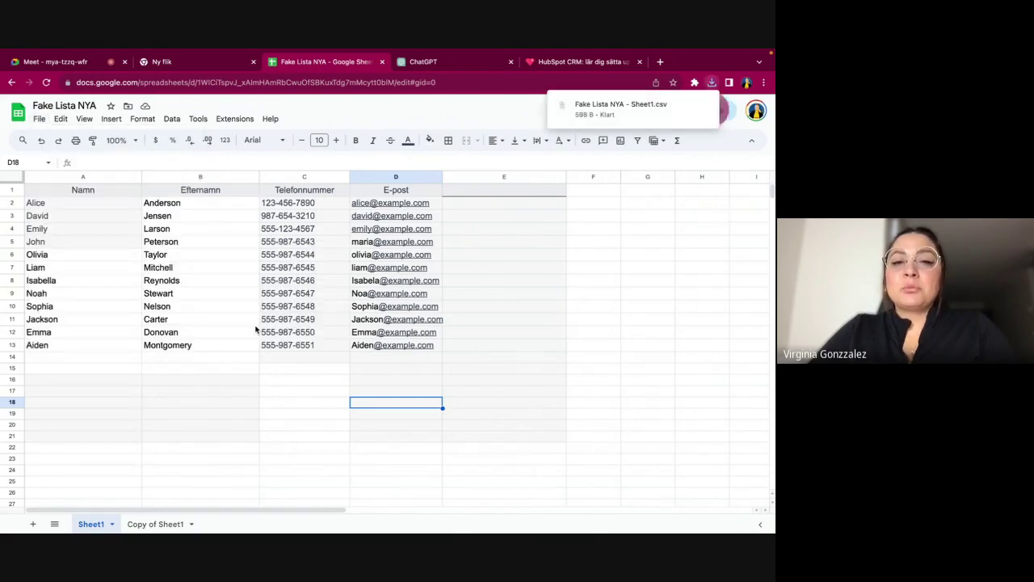
# - Check Chrome's recent downloads list for the downloaded CSV file
pyautogui.click(618, 110)
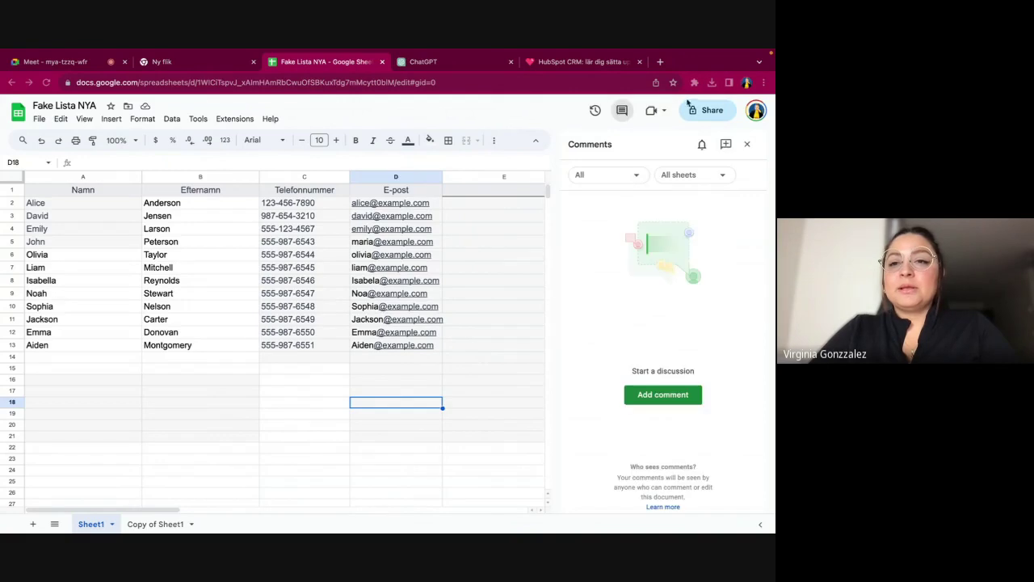
pyautogui.click(711, 82)
pyautogui.click(649, 130)
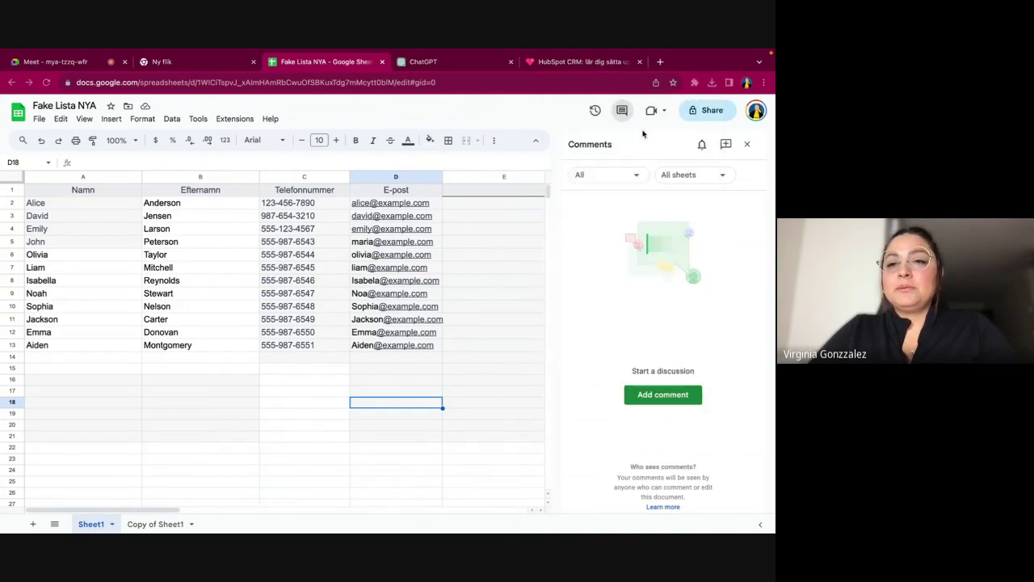
pyautogui.click(712, 82)
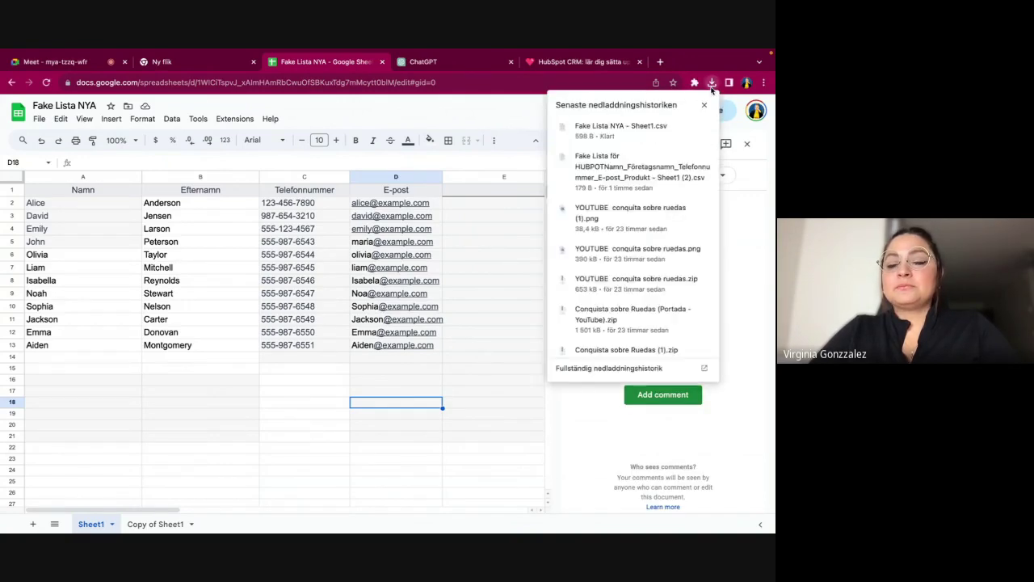
pyautogui.click(704, 129)
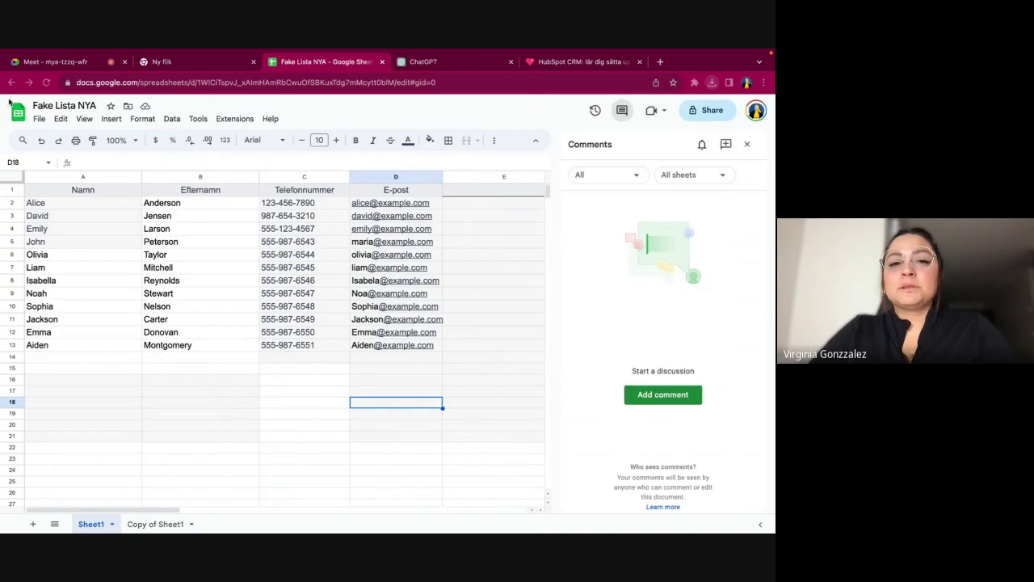
# - Select the spreadsheet title and confirm it unchanged
pyautogui.click(68, 106)
pyautogui.click(68, 106)
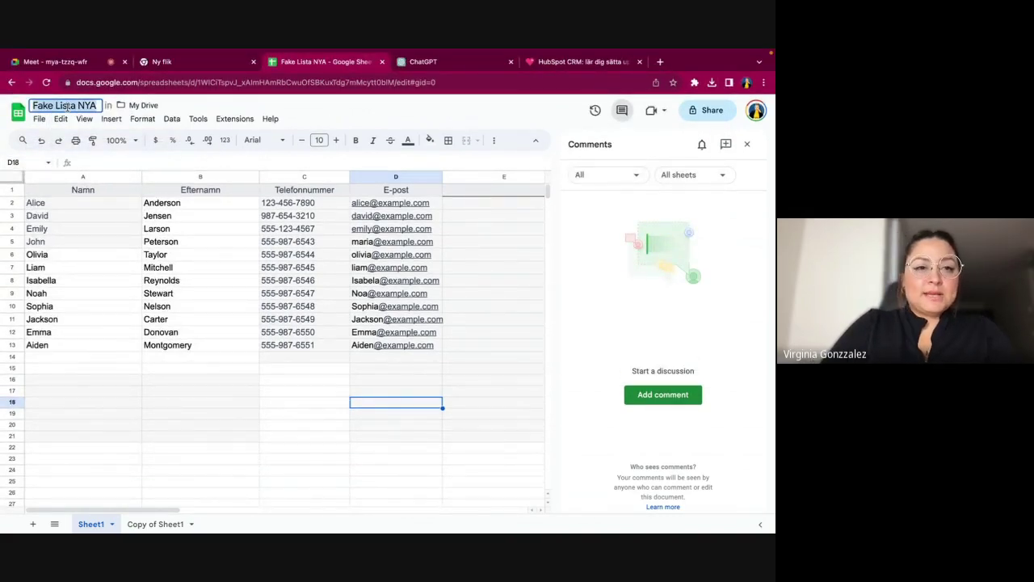
pyautogui.moveTo(3, 50)
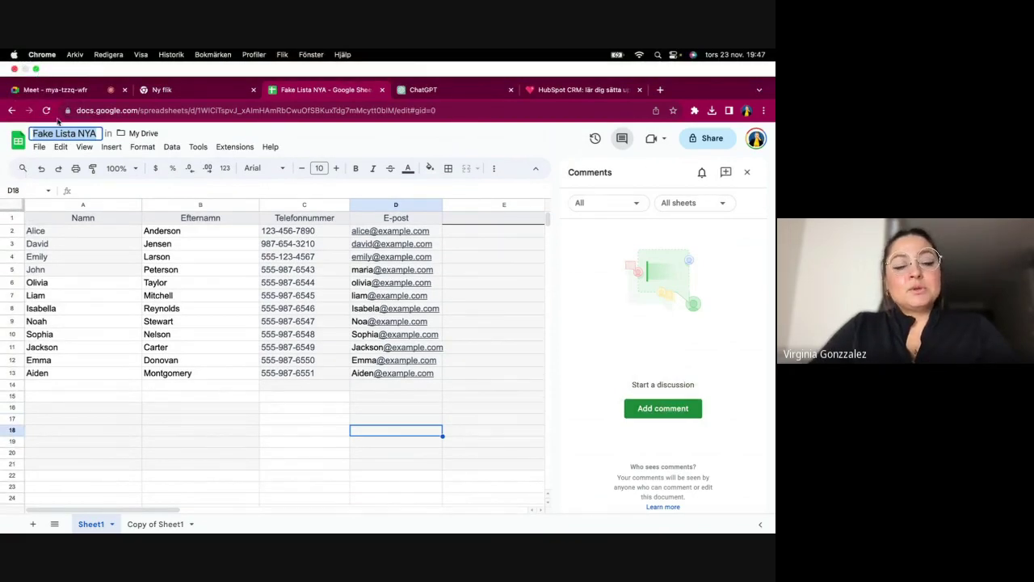
pyautogui.press('Return')
# - Back in the HubSpot import window, choose a single object type (Ett objekt) and pick Kontakter
pyautogui.moveTo(399, 517)
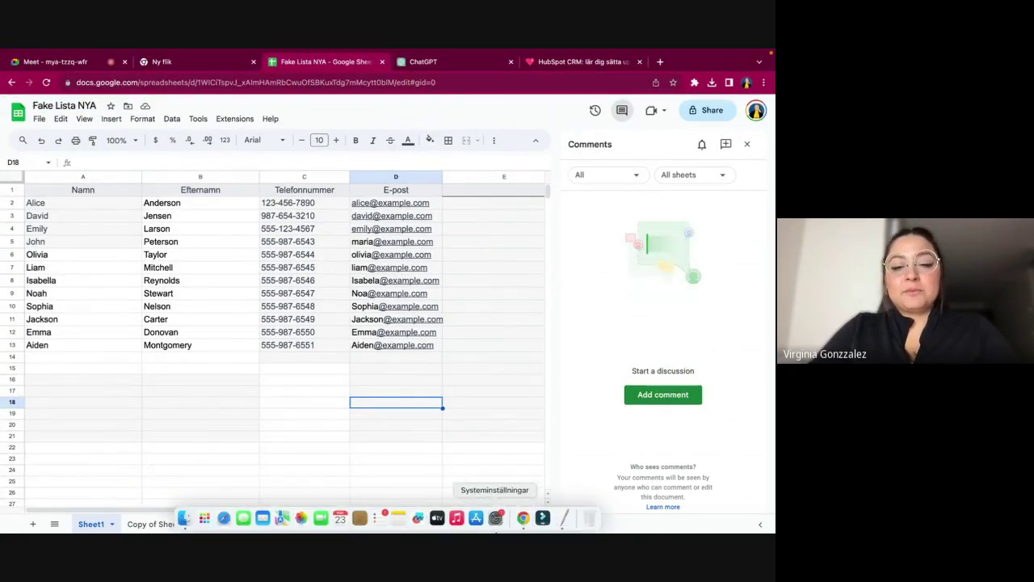
pyautogui.rightClick(523, 518)
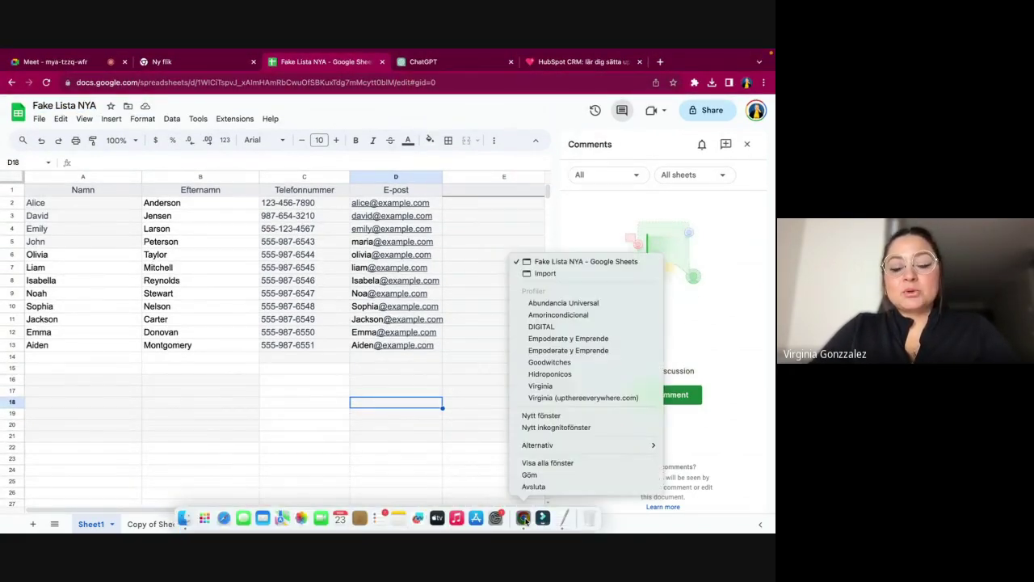
pyautogui.click(554, 363)
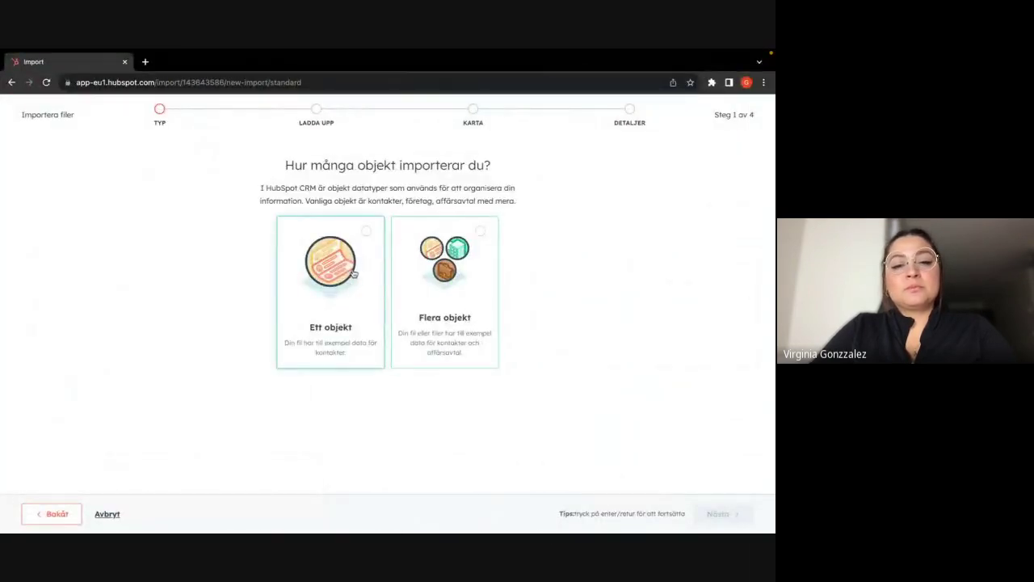
pyautogui.click(365, 233)
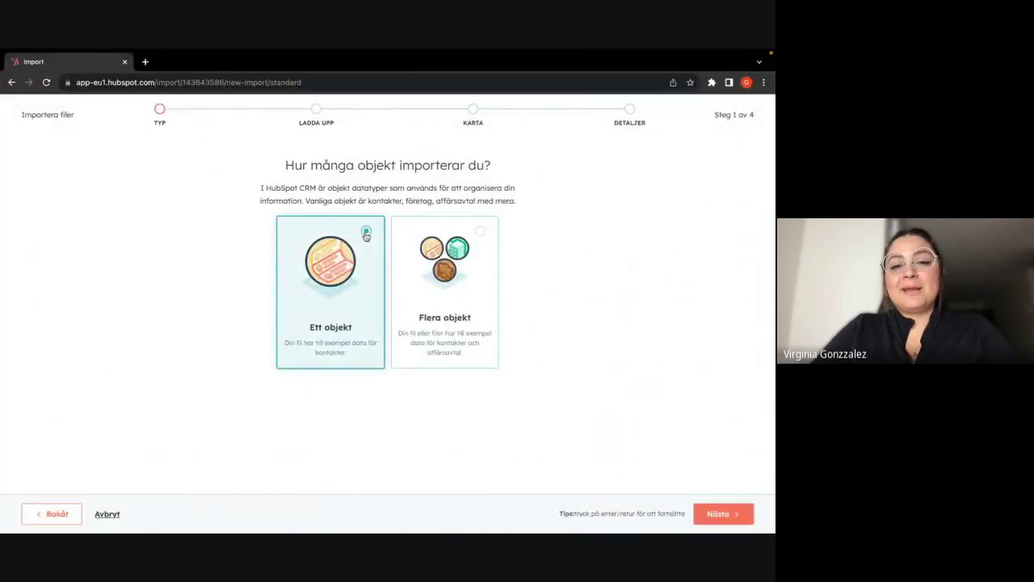
pyautogui.click(719, 516)
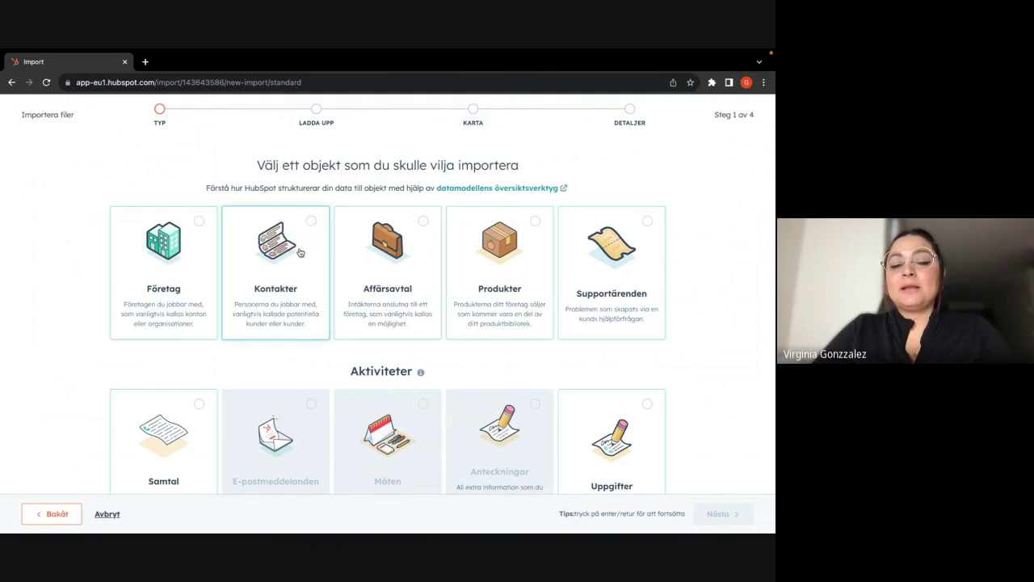
pyautogui.click(306, 225)
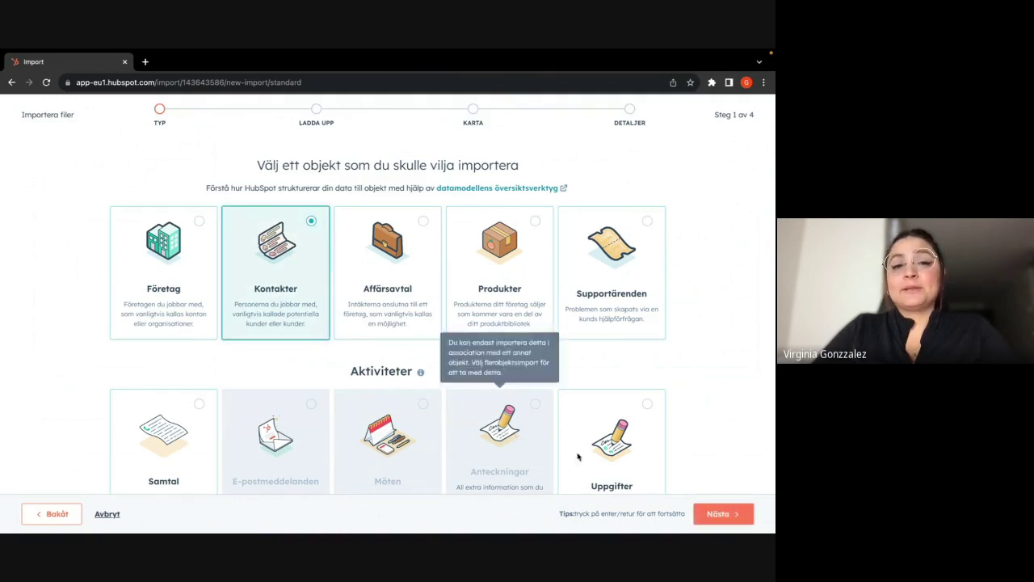
# - Upload the Fake Lista NYA - Sheet1.csv file to the import
pyautogui.click(725, 517)
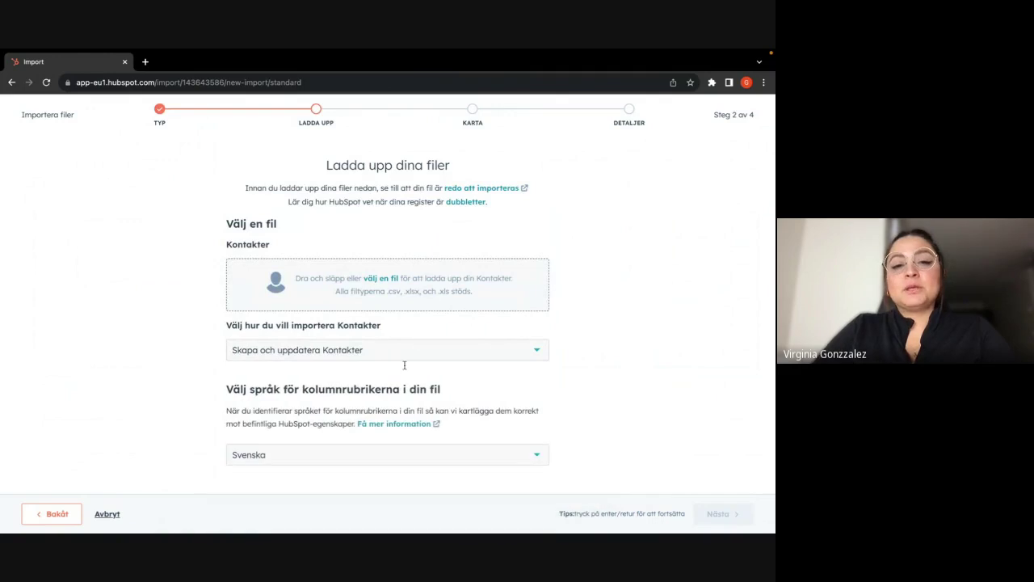
pyautogui.click(381, 280)
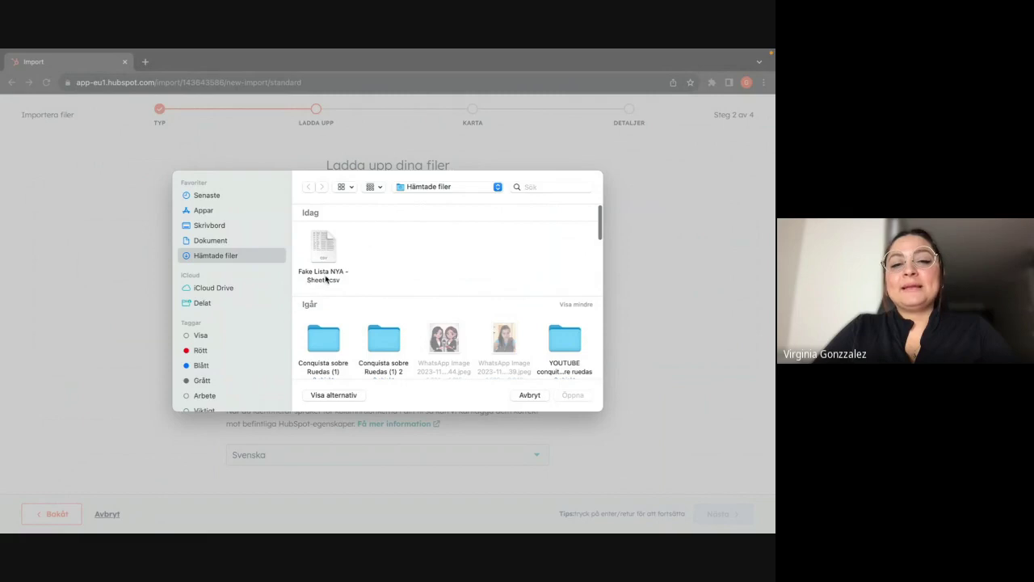
pyautogui.click(320, 241)
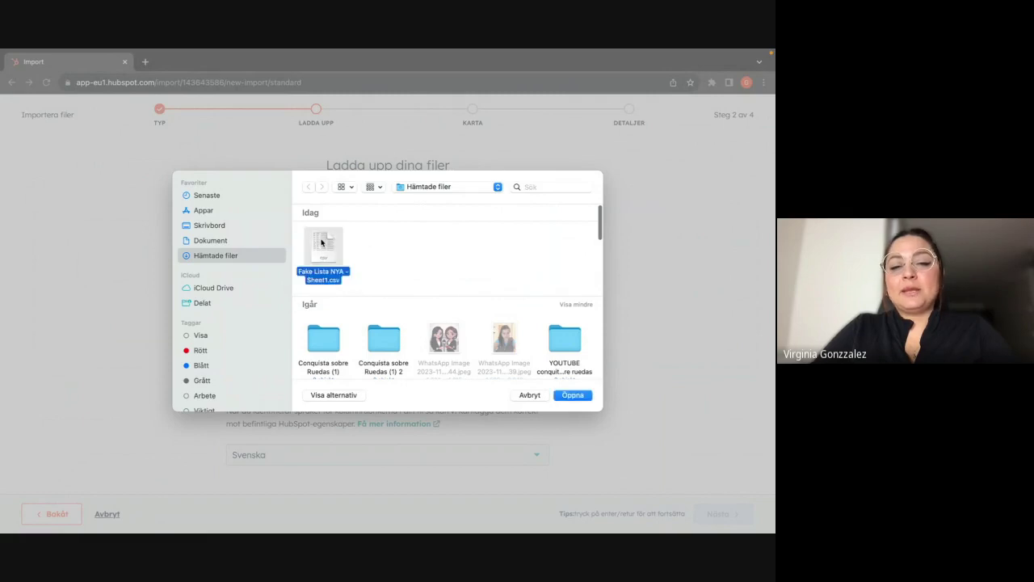
pyautogui.click(570, 395)
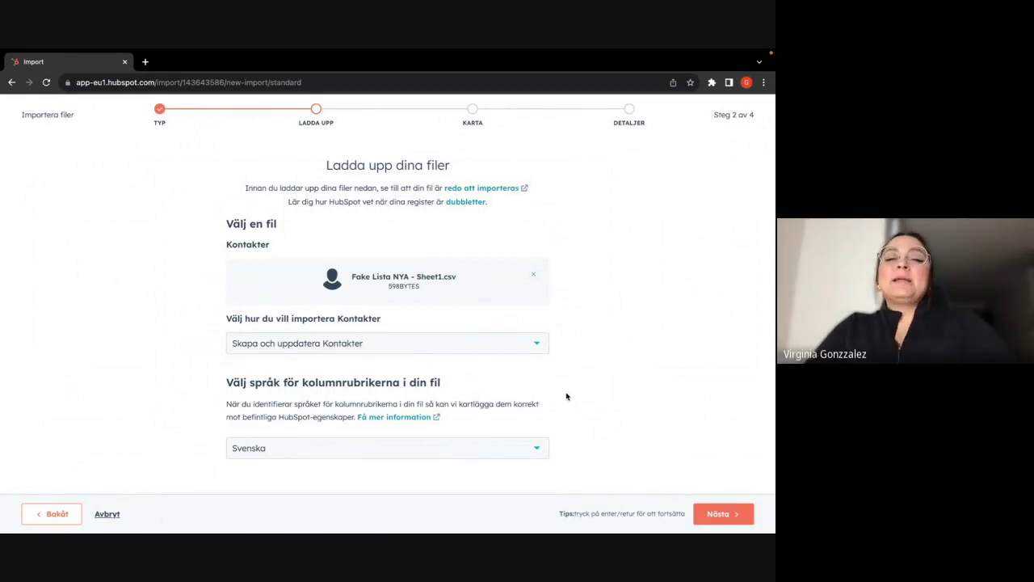
# - Set the import to create and update contacts with Svenska headers, and continue to mapping
pyautogui.scroll(-1, 543, 318)
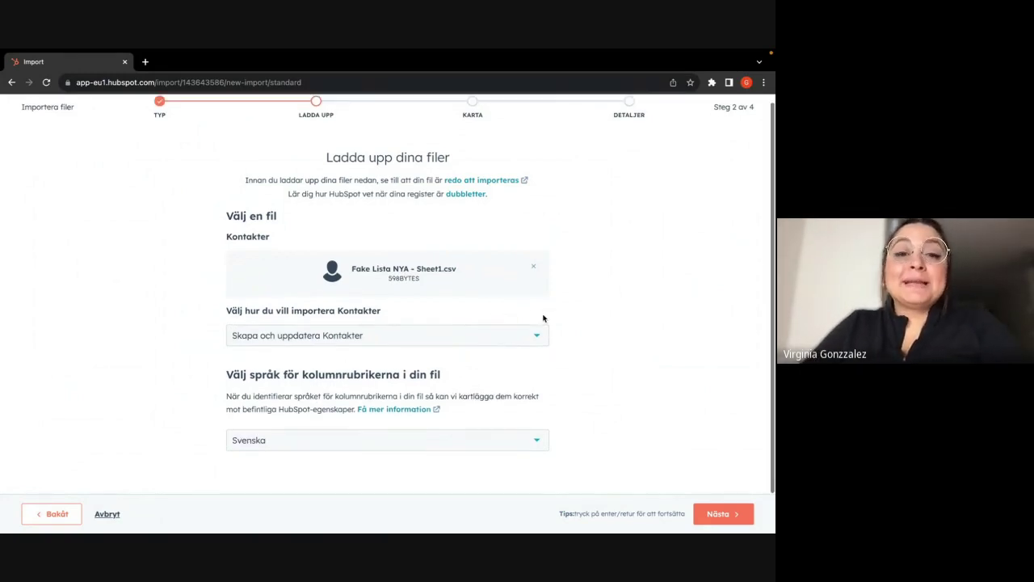
pyautogui.click(462, 332)
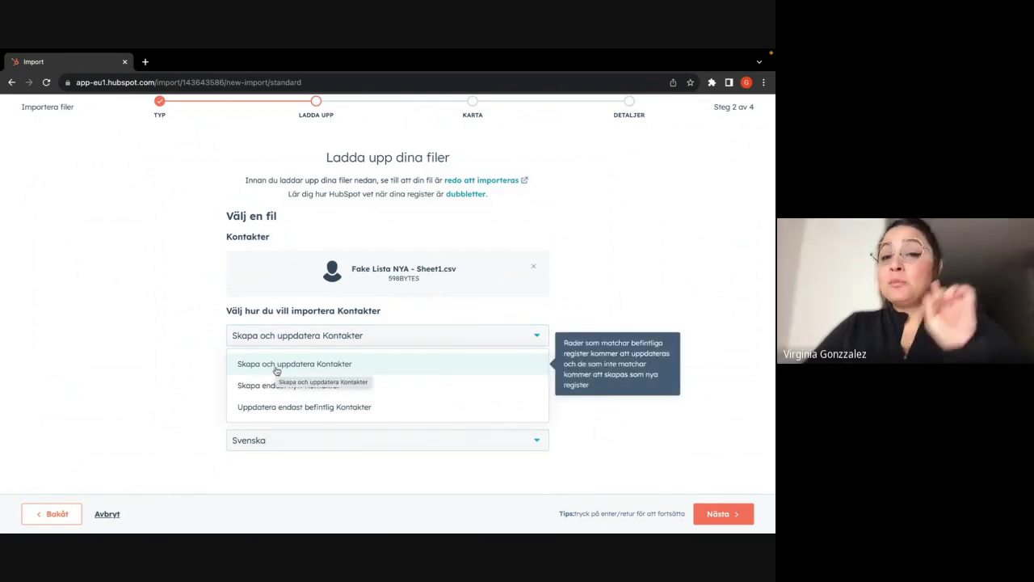
pyautogui.click(377, 416)
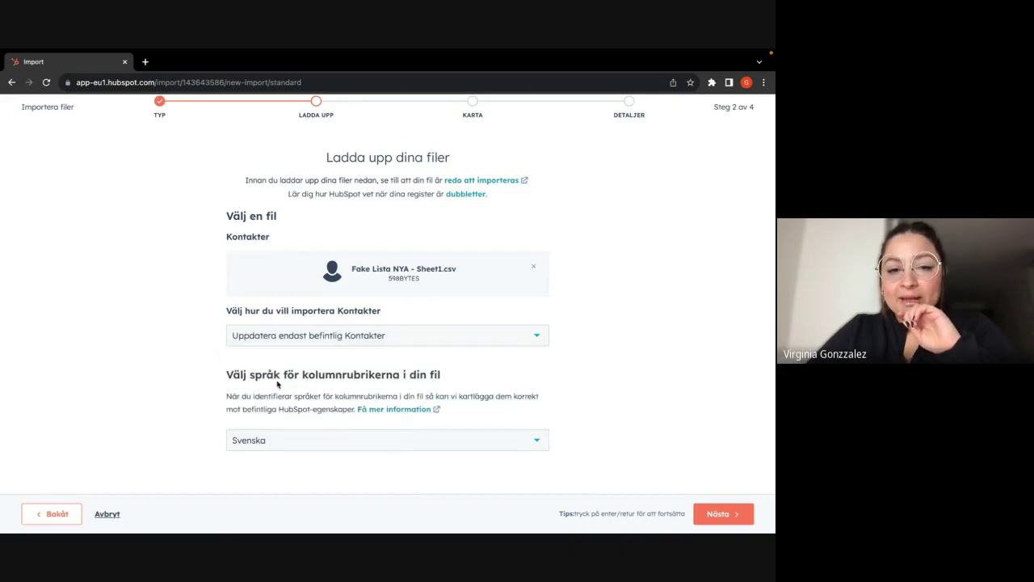
pyautogui.click(309, 340)
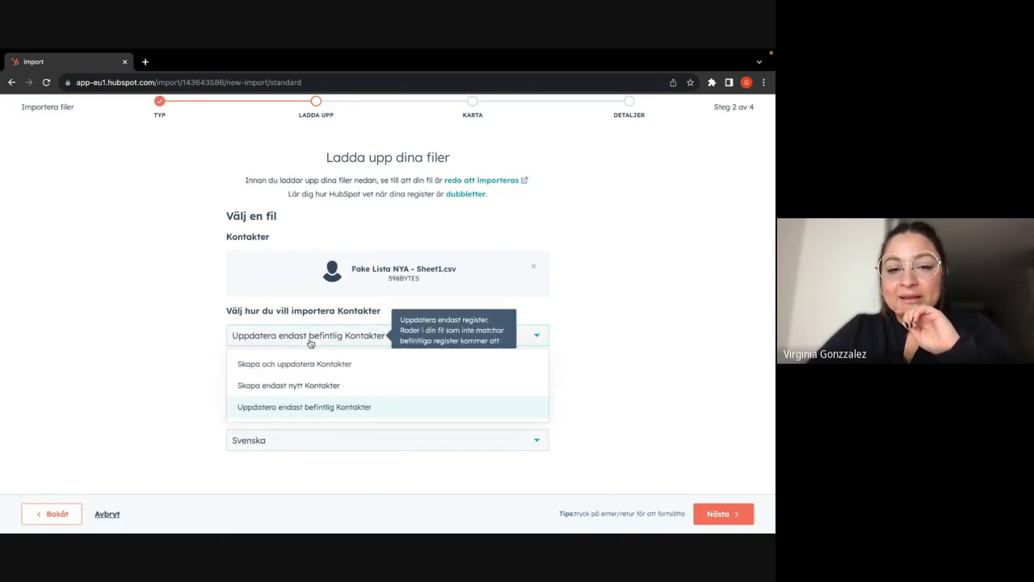
pyautogui.click(312, 383)
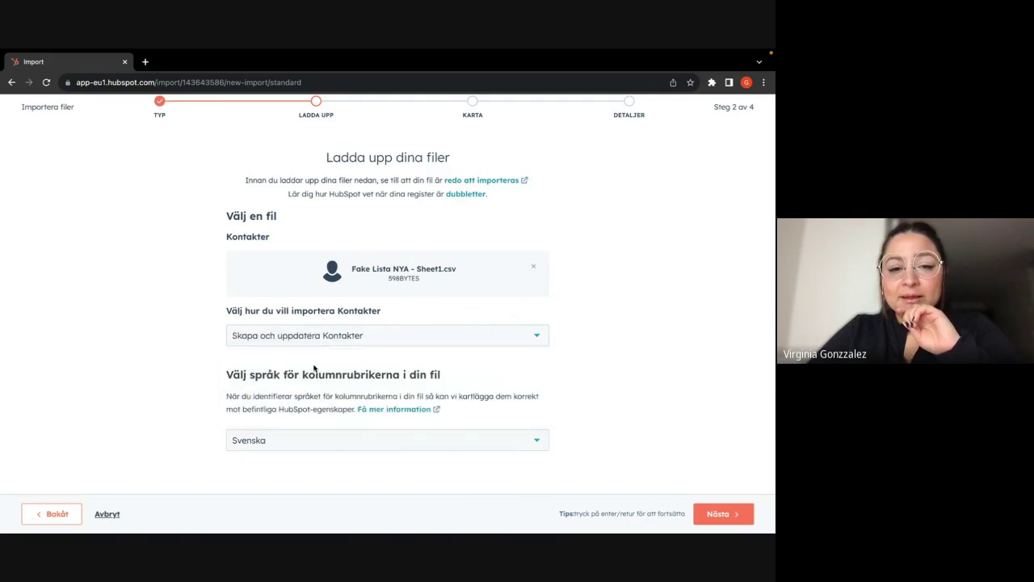
pyautogui.click(286, 440)
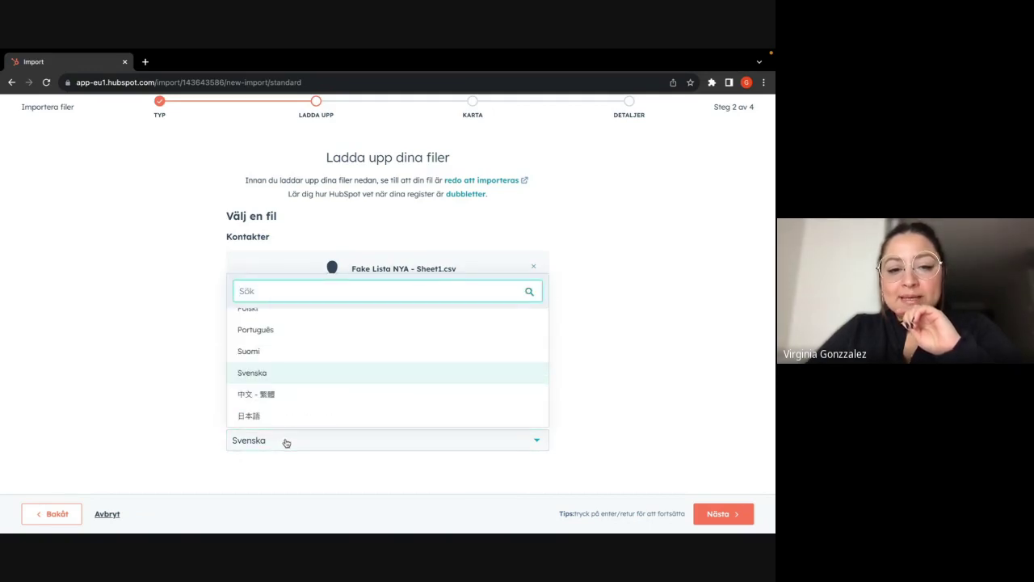
pyautogui.click(286, 440)
pyautogui.click(721, 514)
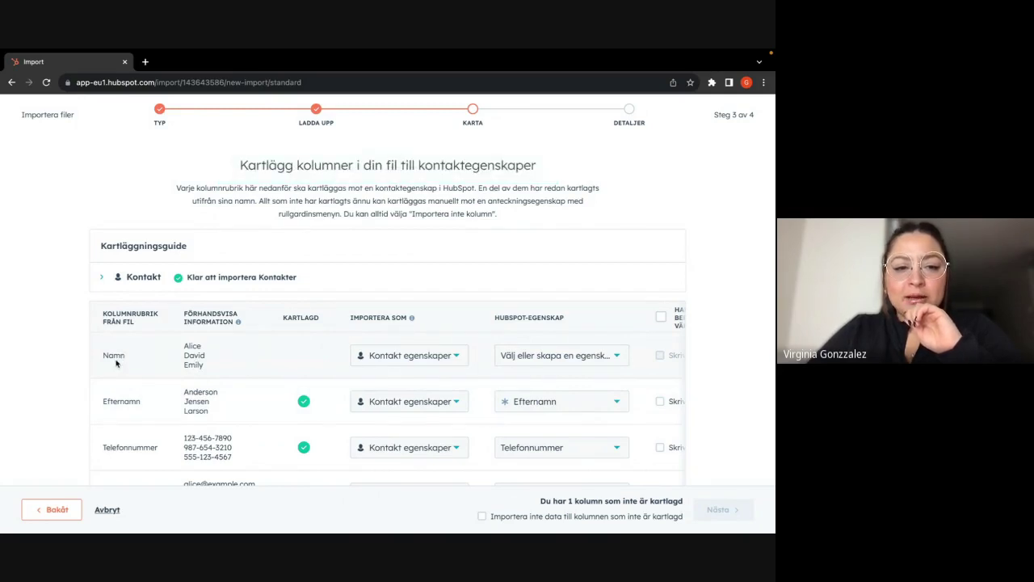
# - Open a new tab, type 'namn' into Google search, then return to the HubSpot import tab
pyautogui.click(145, 61)
pyautogui.click(304, 277)
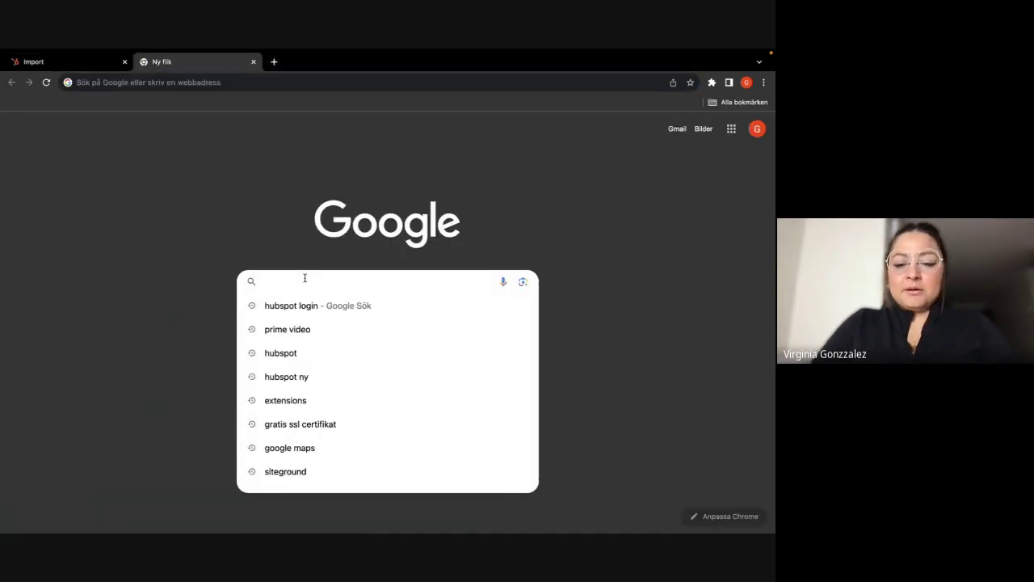
pyautogui.write('namn')
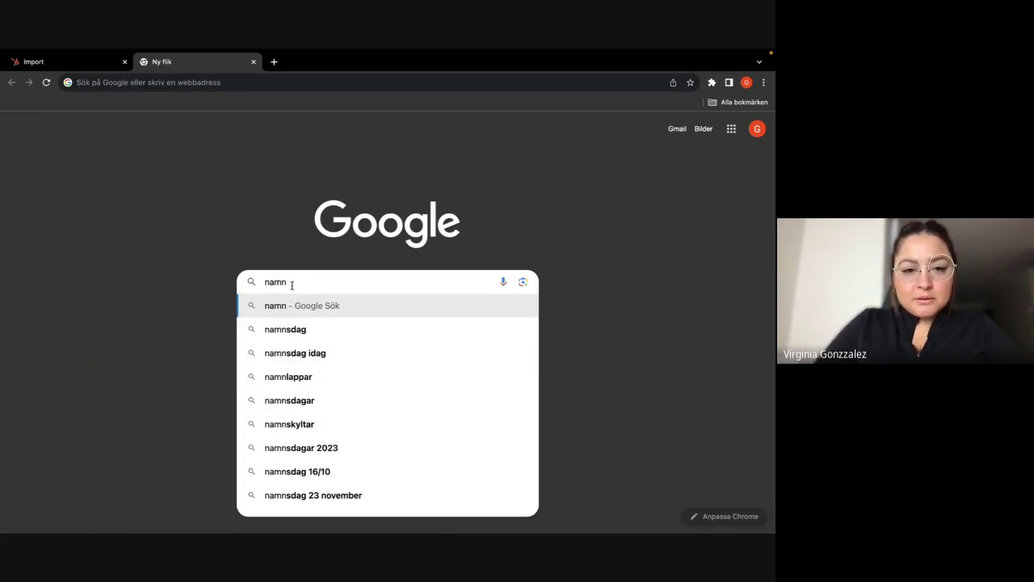
pyautogui.click(47, 61)
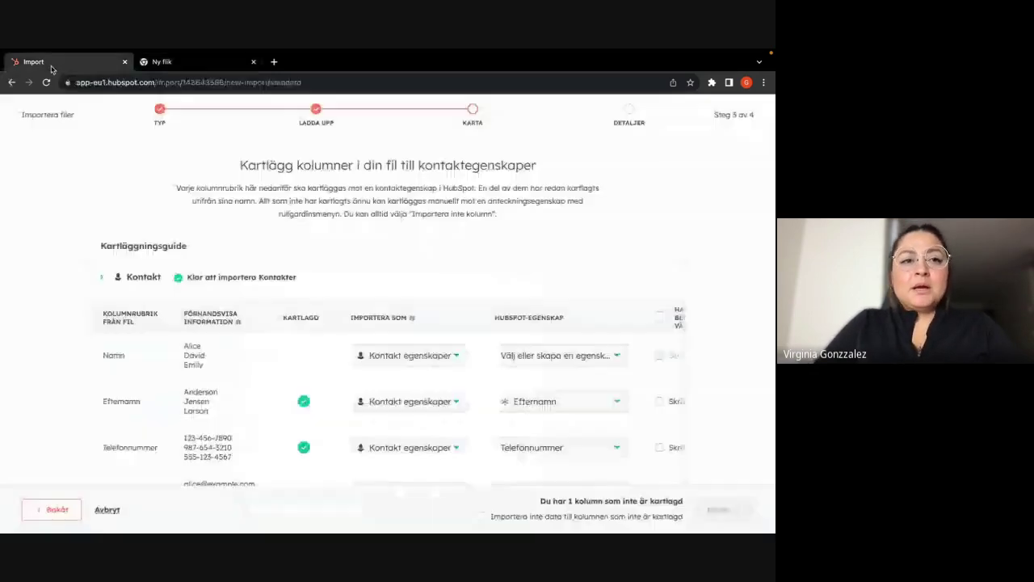
# - Keep Kontakt egenskaper for the Namn column and map it to Förnamn via a 'namn' search
pyautogui.click(434, 366)
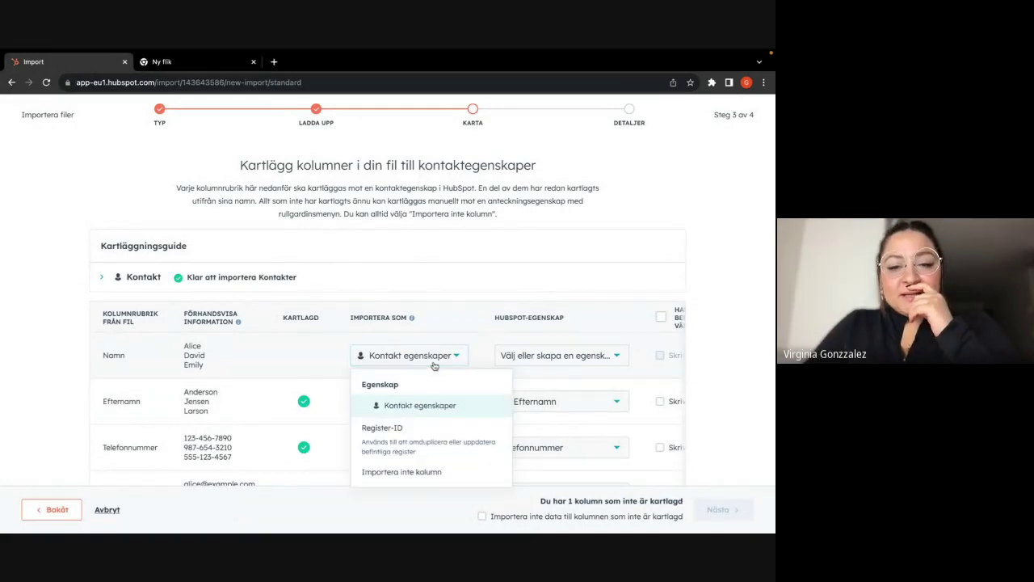
pyautogui.click(439, 412)
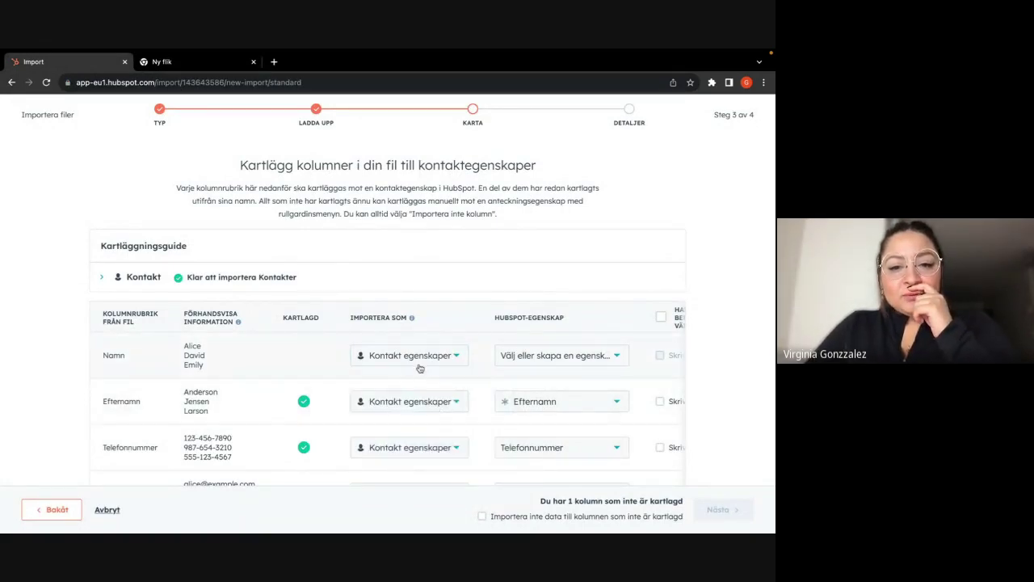
pyautogui.click(538, 356)
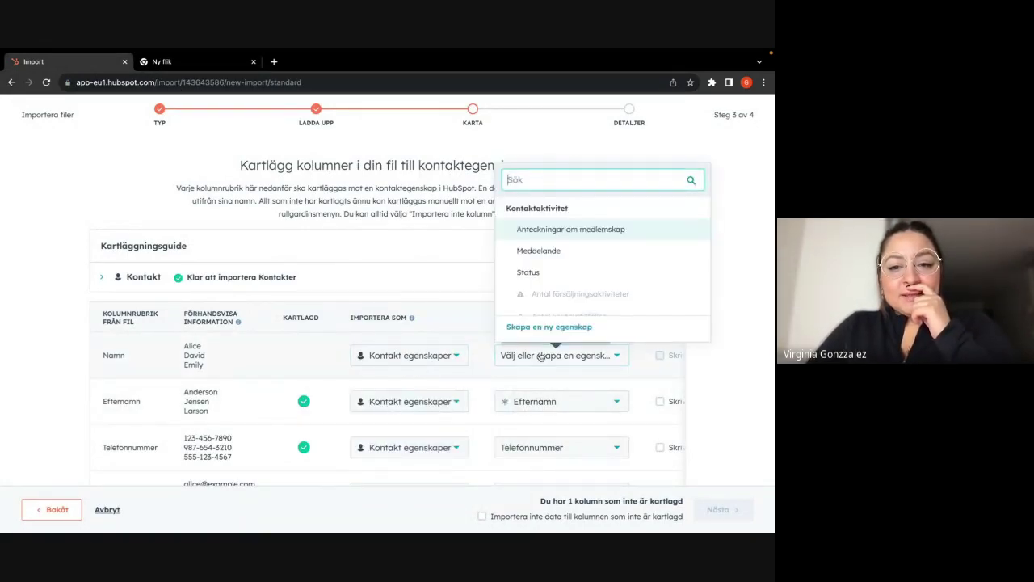
pyautogui.write('nam')
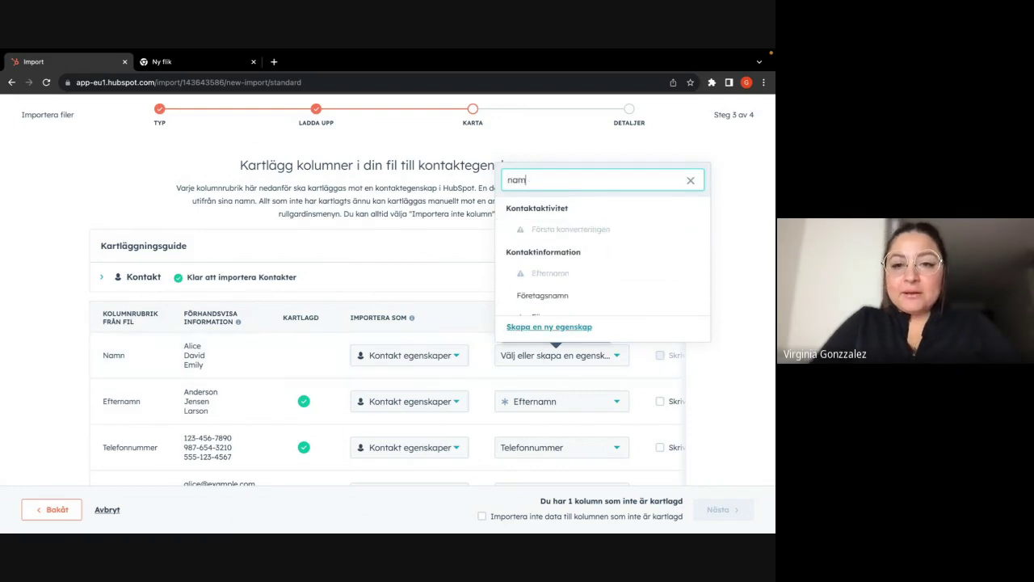
pyautogui.press('BackSpace')
pyautogui.press('BackSpace')
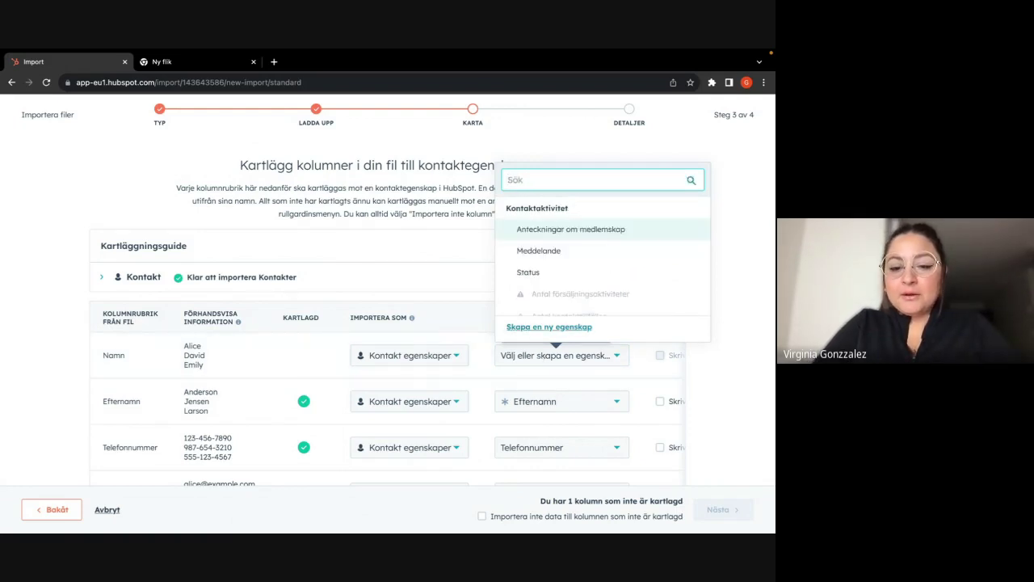
pyautogui.write('för')
pyautogui.press('BackSpace')
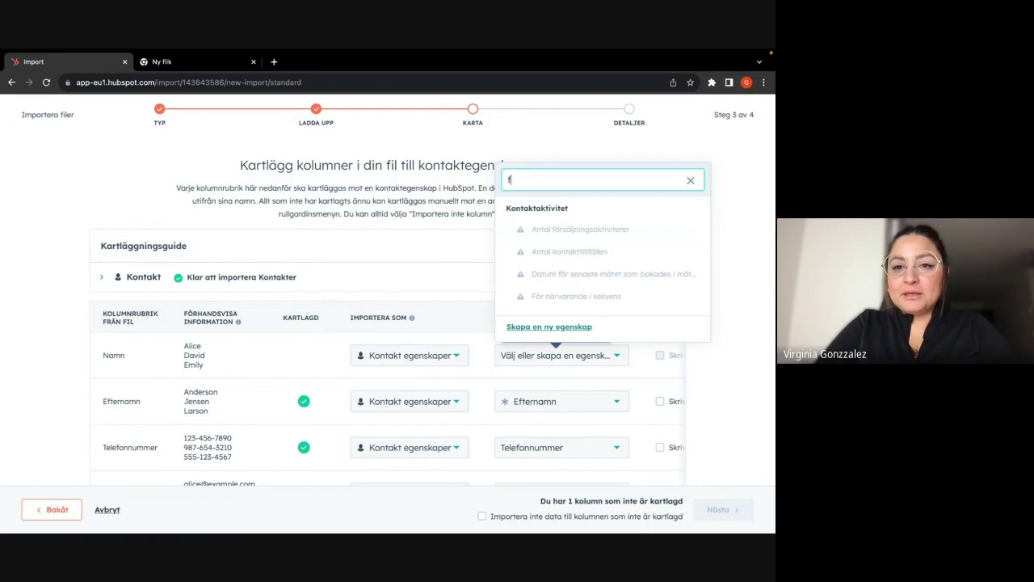
pyautogui.write('or')
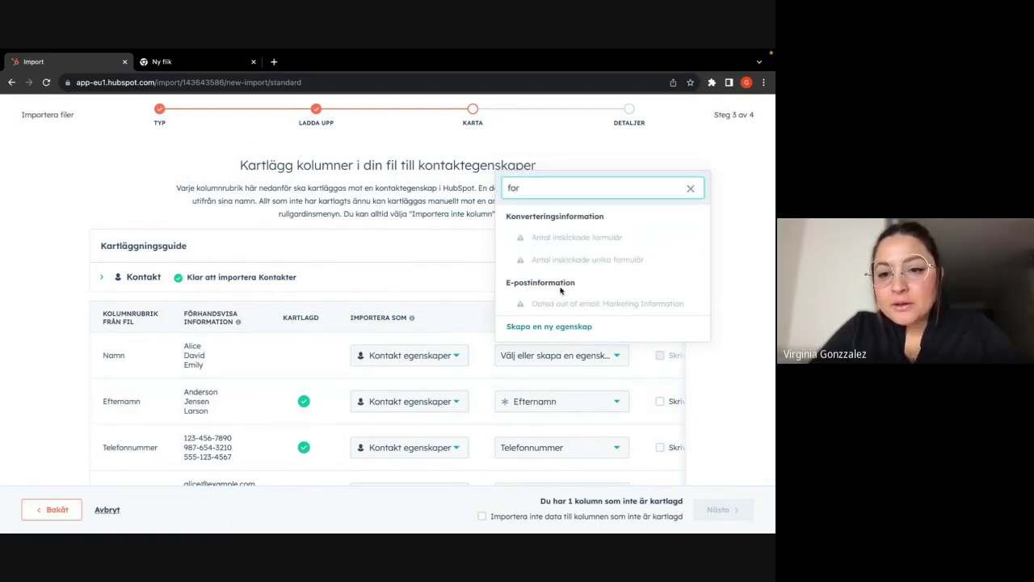
pyautogui.press('BackSpace')
pyautogui.press('BackSpace')
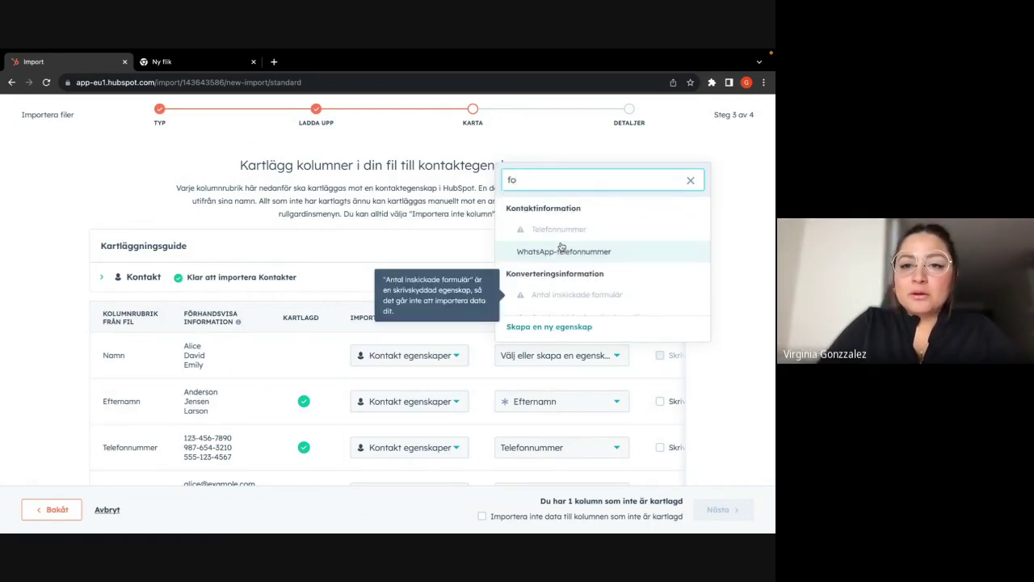
pyautogui.write('ör')
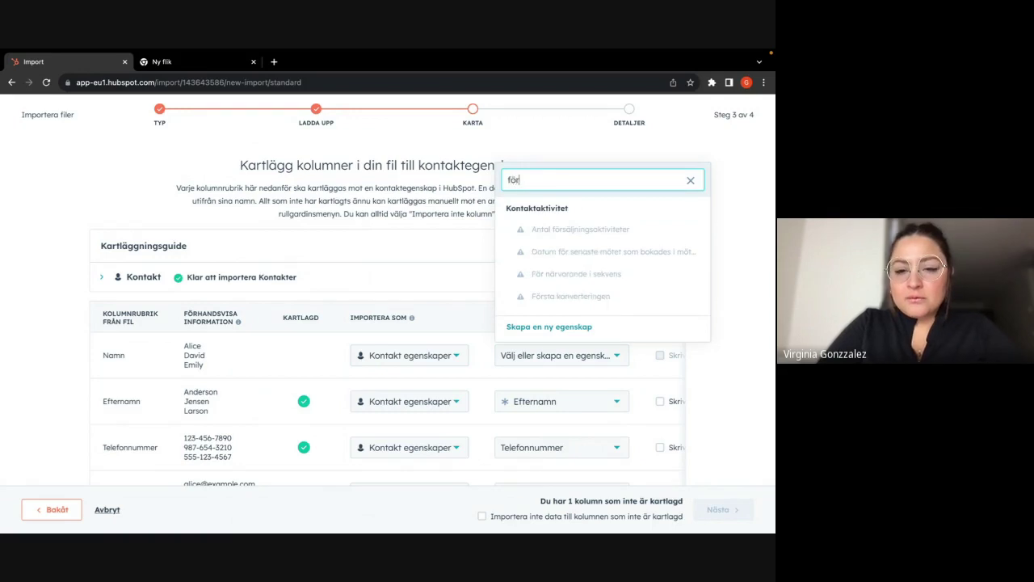
pyautogui.press('BackSpace')
pyautogui.press('BackSpace')
pyautogui.press('BackSpace')
pyautogui.write('namn')
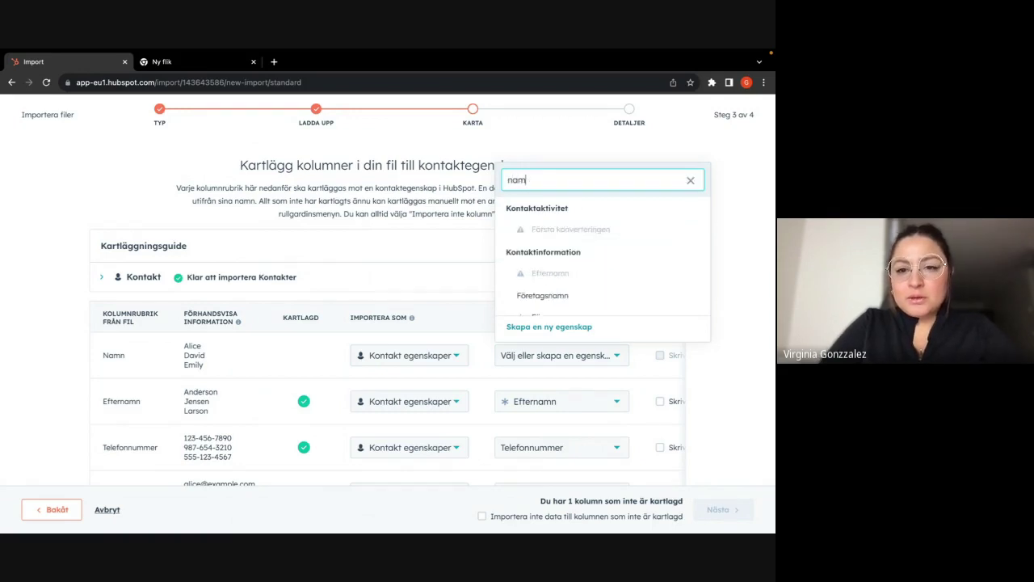
pyautogui.moveTo(544, 274)
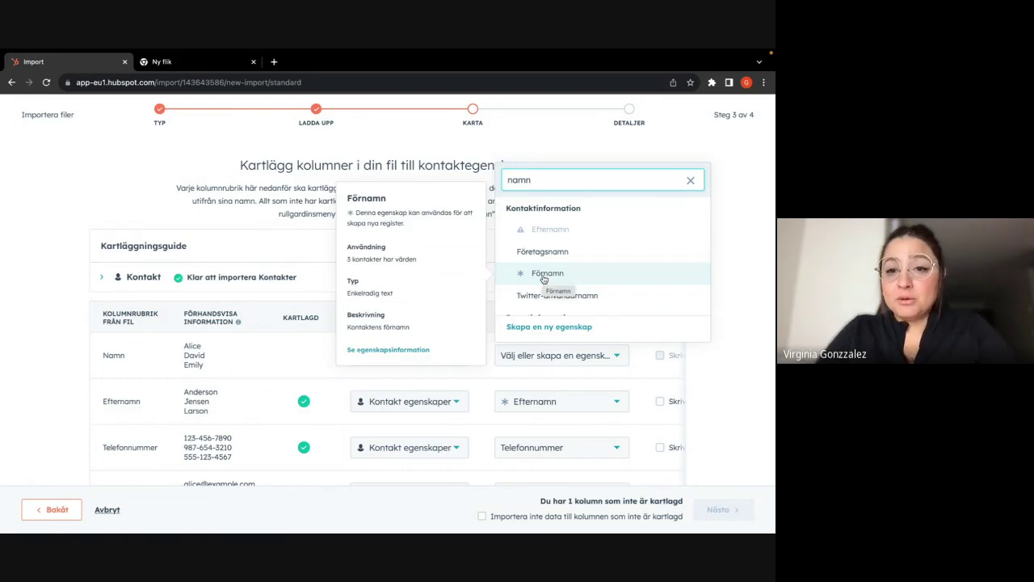
pyautogui.click(544, 274)
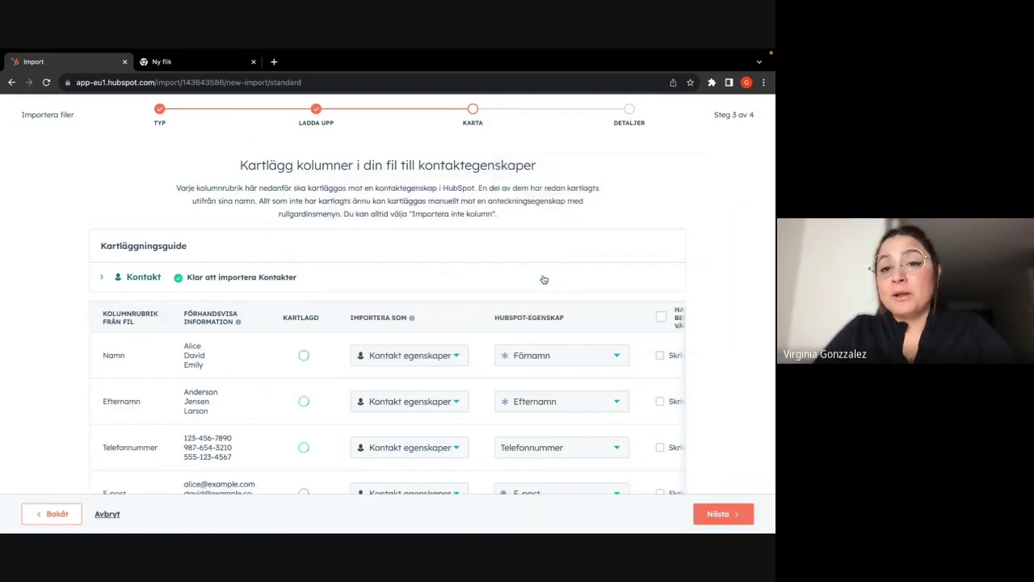
# - Review the mapping table and continue to the final import details
pyautogui.hscroll(1, 487, 369)
pyautogui.hscroll(1, 487, 369)
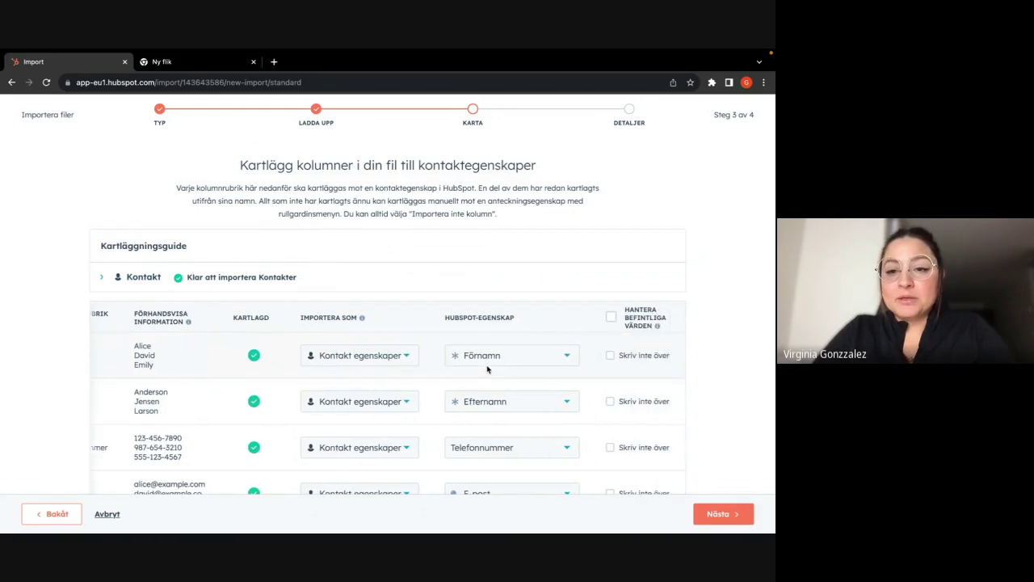
pyautogui.scroll(-1, 406, 367)
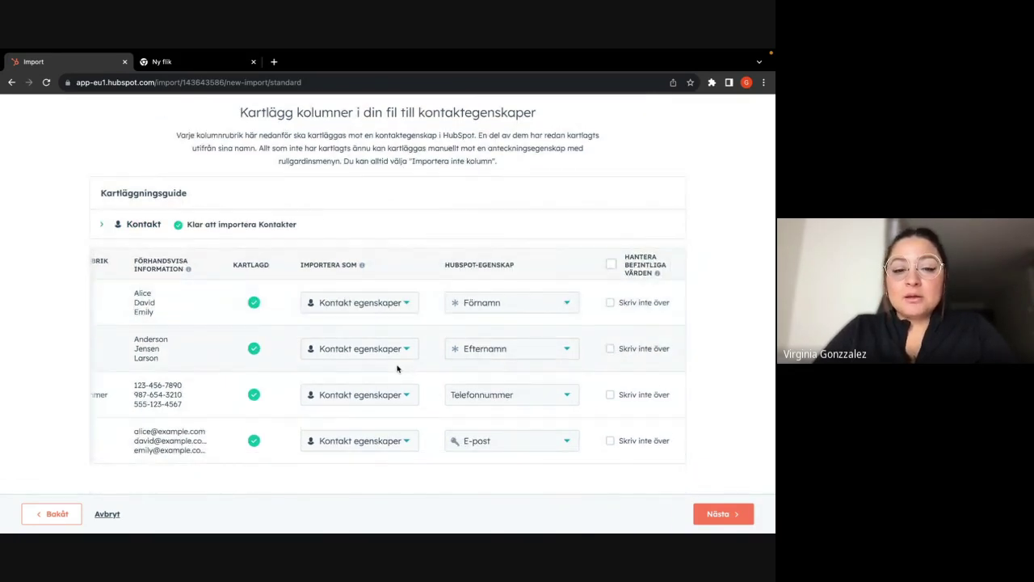
pyautogui.hscroll(-2, 396, 369)
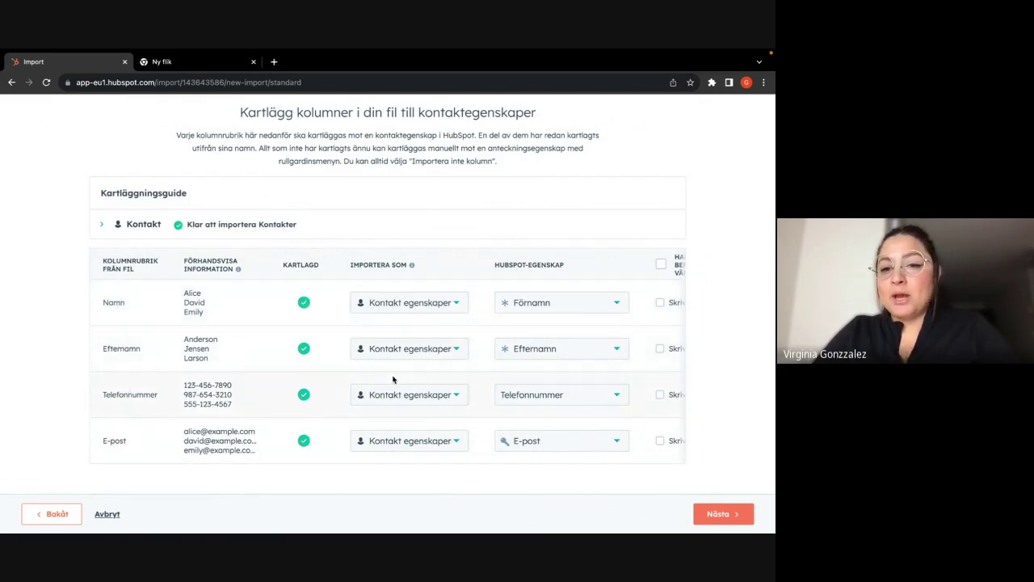
pyautogui.hscroll(2, 394, 380)
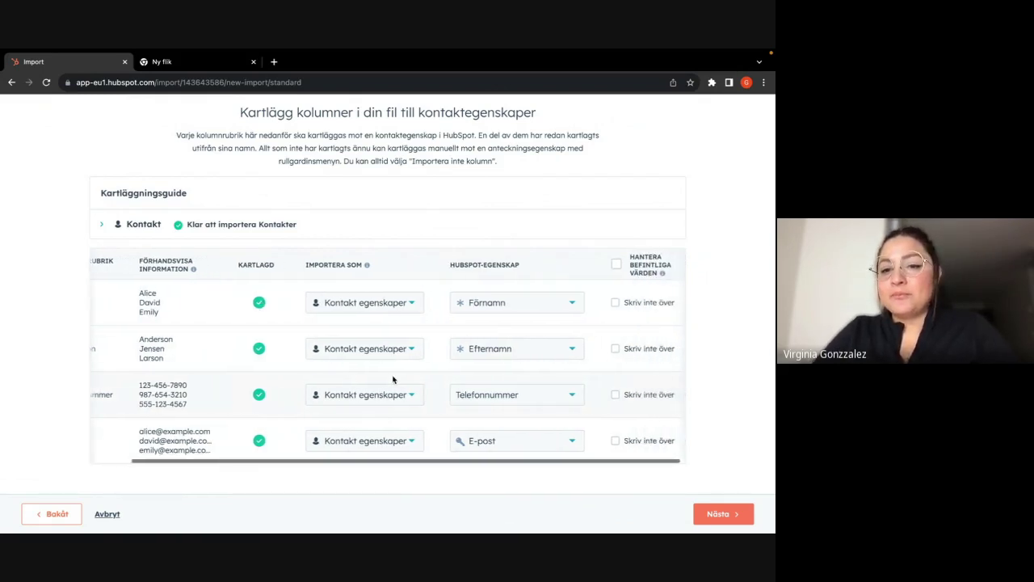
pyautogui.click(732, 514)
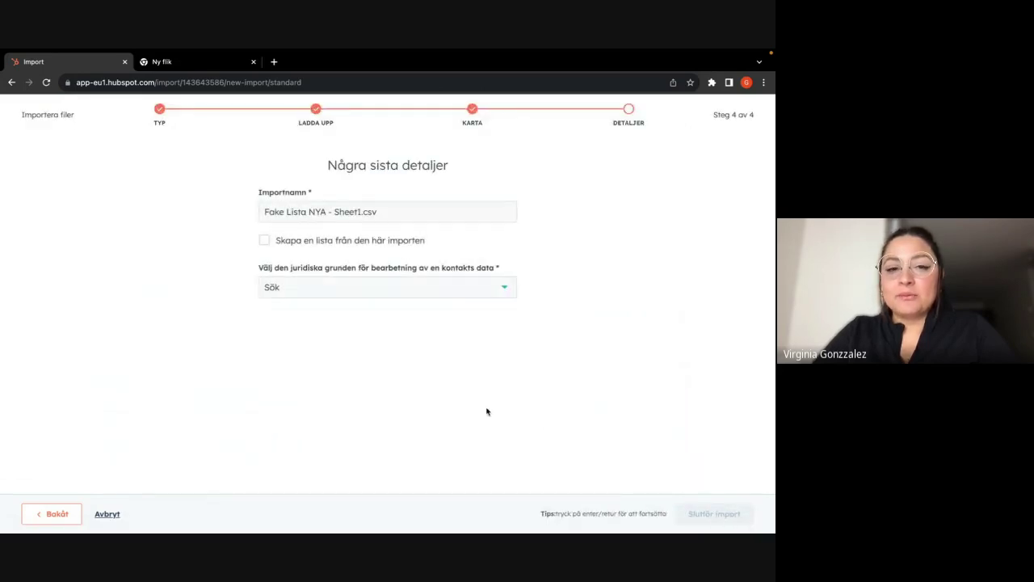
# - Create a list from the import, set legal basis to Fritt lämnat samtycke från kontakt, and finish
pyautogui.moveTo(389, 216); pyautogui.dragTo(261, 213)
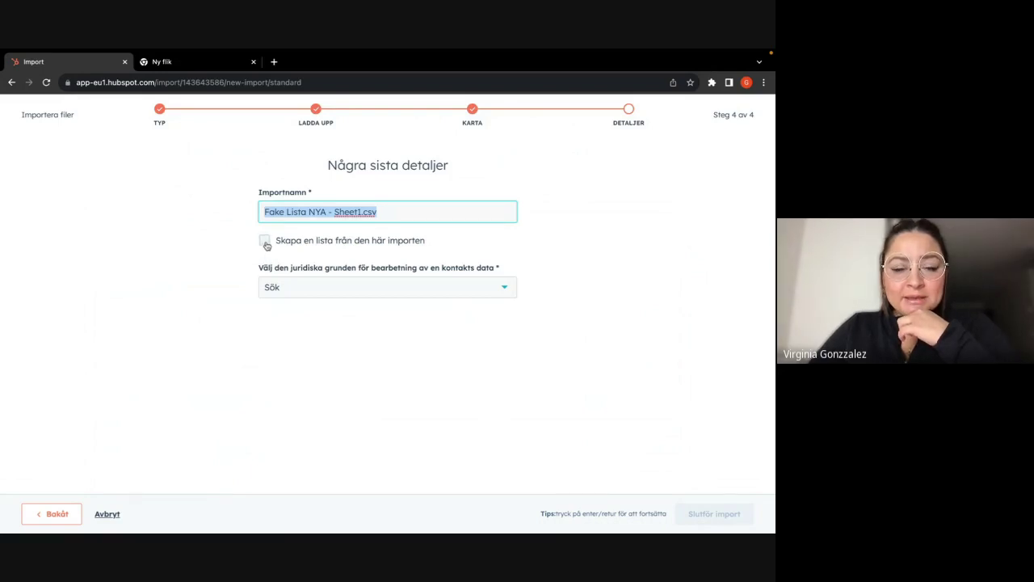
pyautogui.click(265, 242)
pyautogui.click(291, 291)
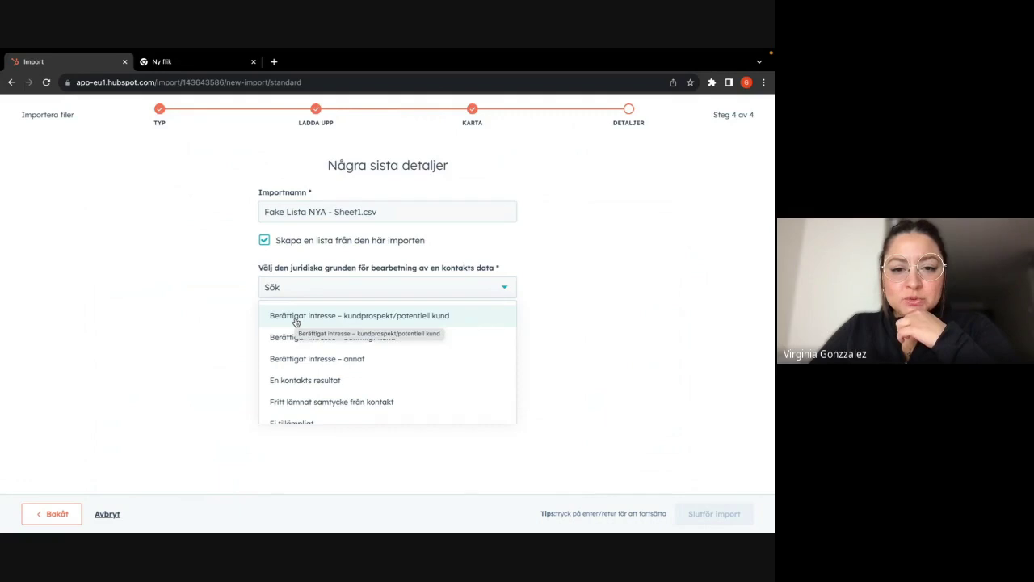
pyautogui.scroll(-1, 300, 380)
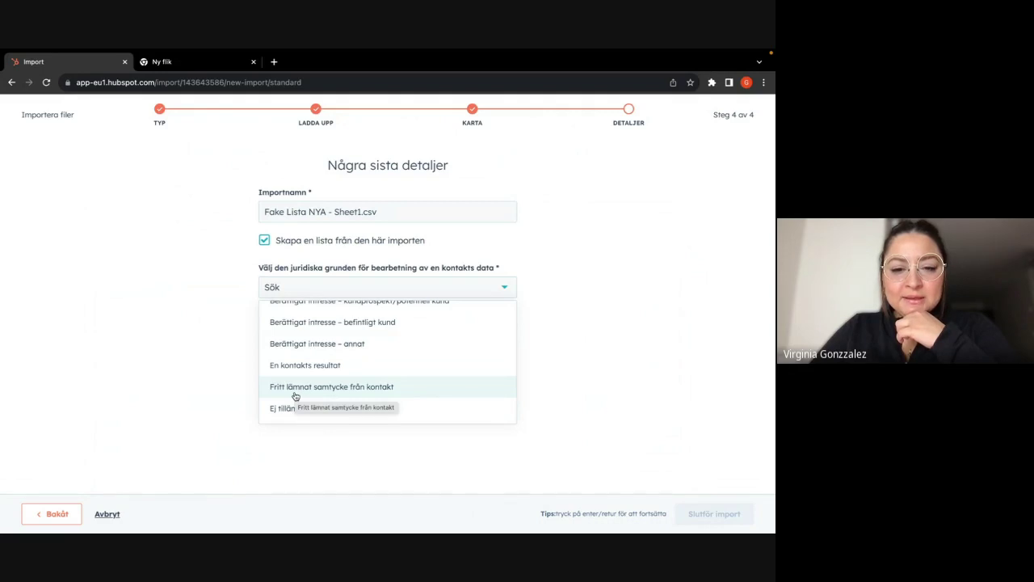
pyautogui.click(297, 408)
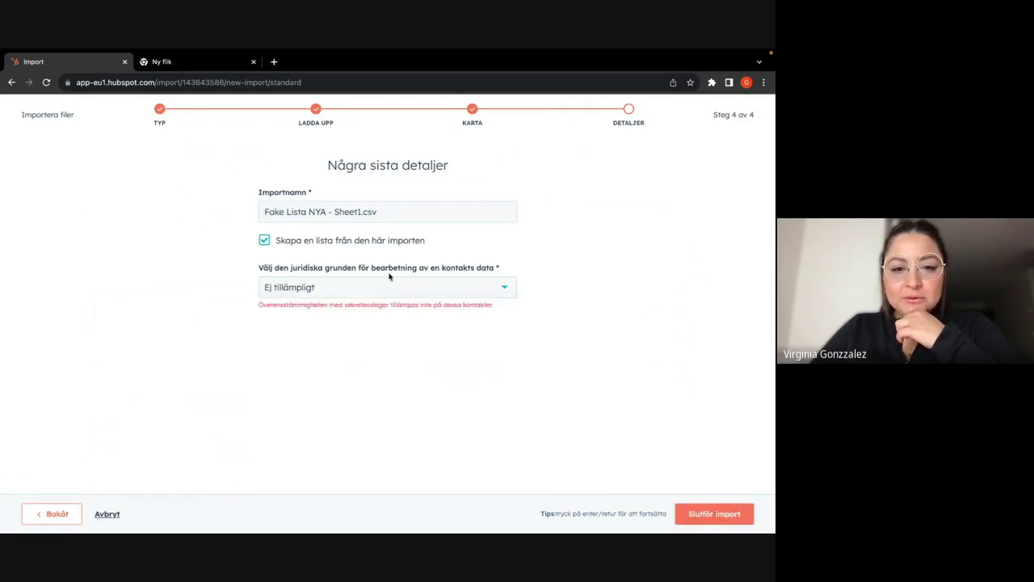
pyautogui.click(389, 278)
pyautogui.click(353, 391)
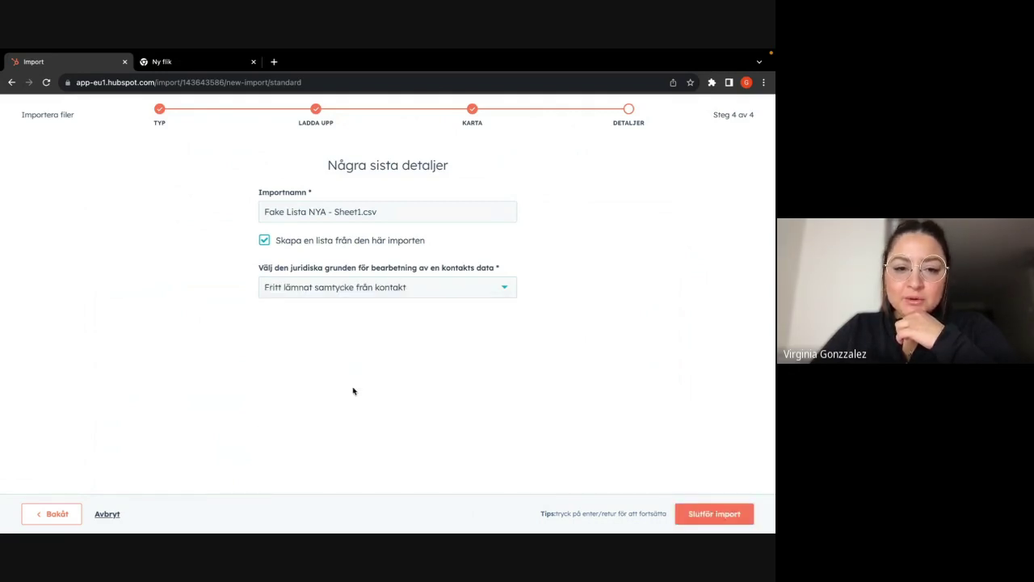
pyautogui.click(731, 518)
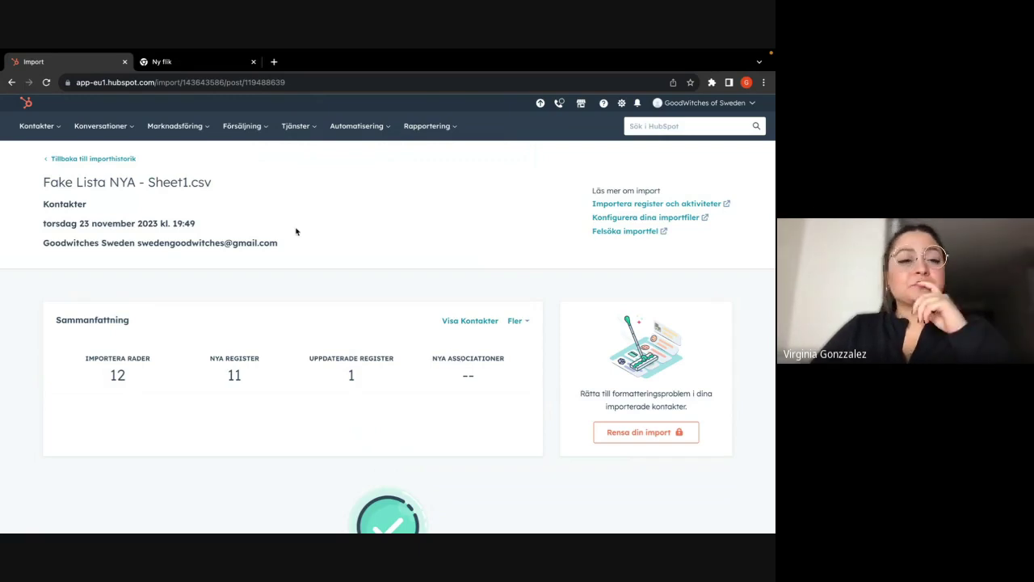
# - Return to the import history, then open Kontakter > Listor
pyautogui.click(70, 160)
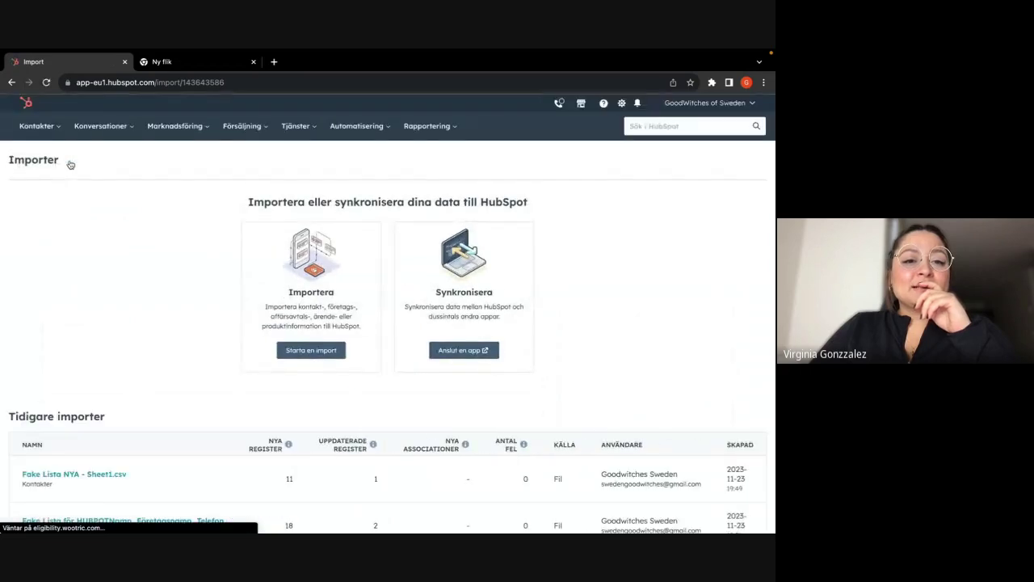
pyautogui.moveTo(38, 129)
pyautogui.click(36, 260)
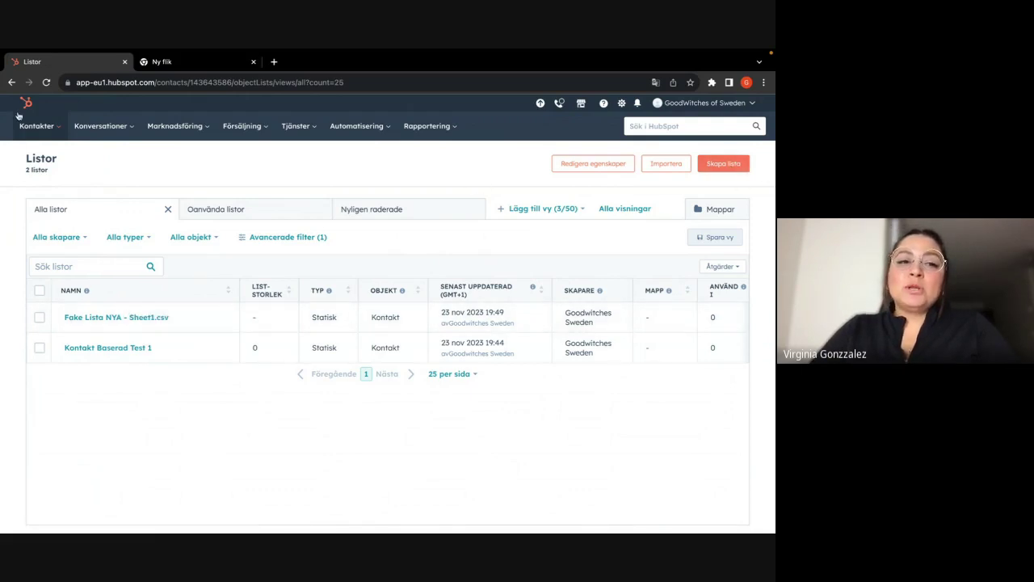
# - Reload the Listor page, begin a new list, then return to lists without saving
pyautogui.click(46, 84)
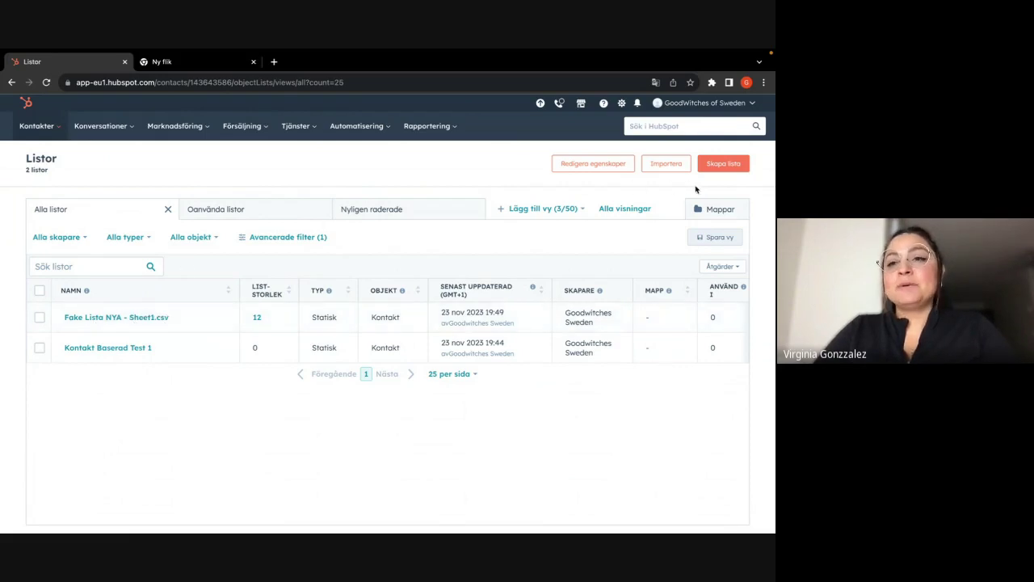
pyautogui.click(718, 170)
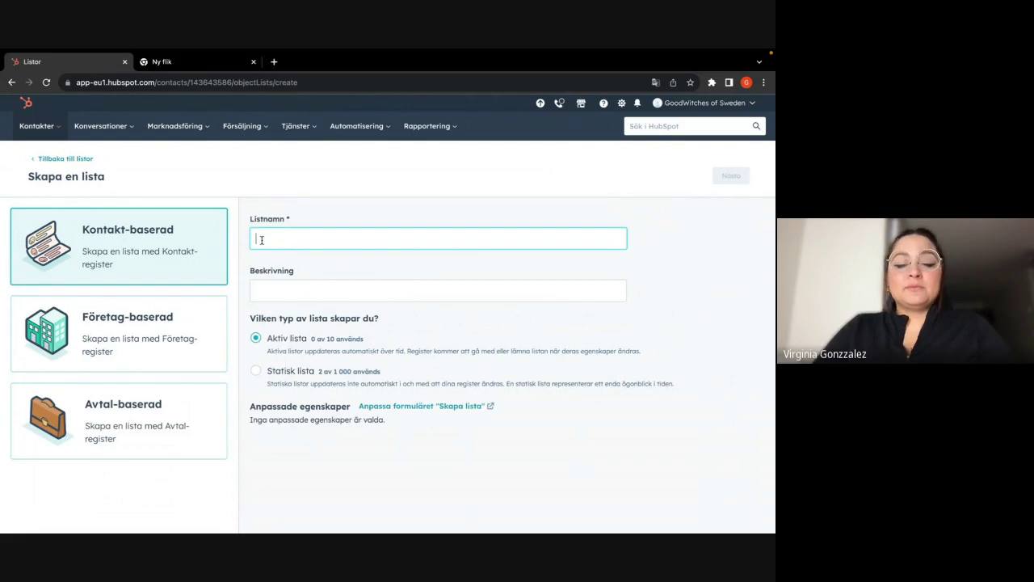
pyautogui.write('u')
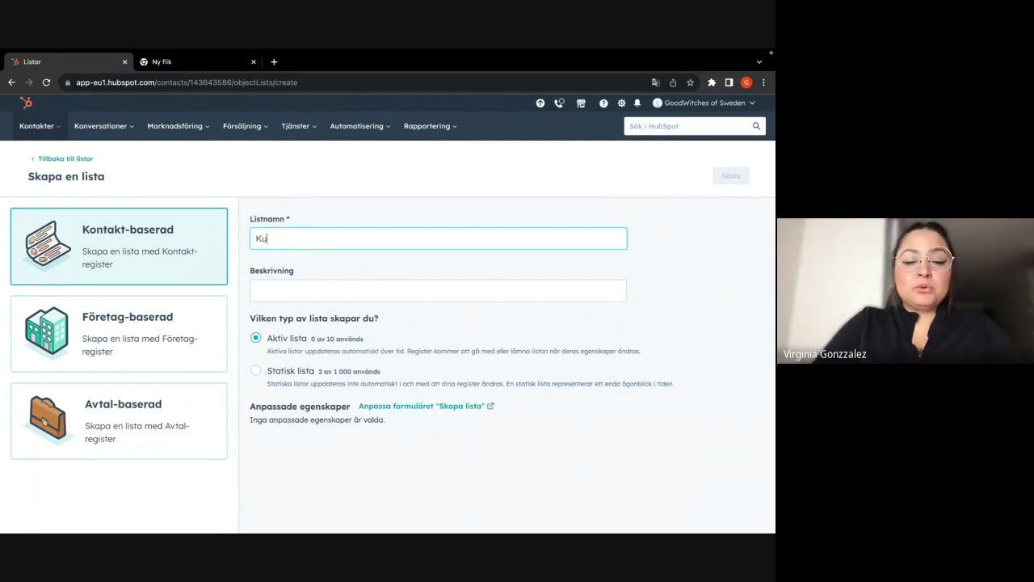
pyautogui.click(61, 159)
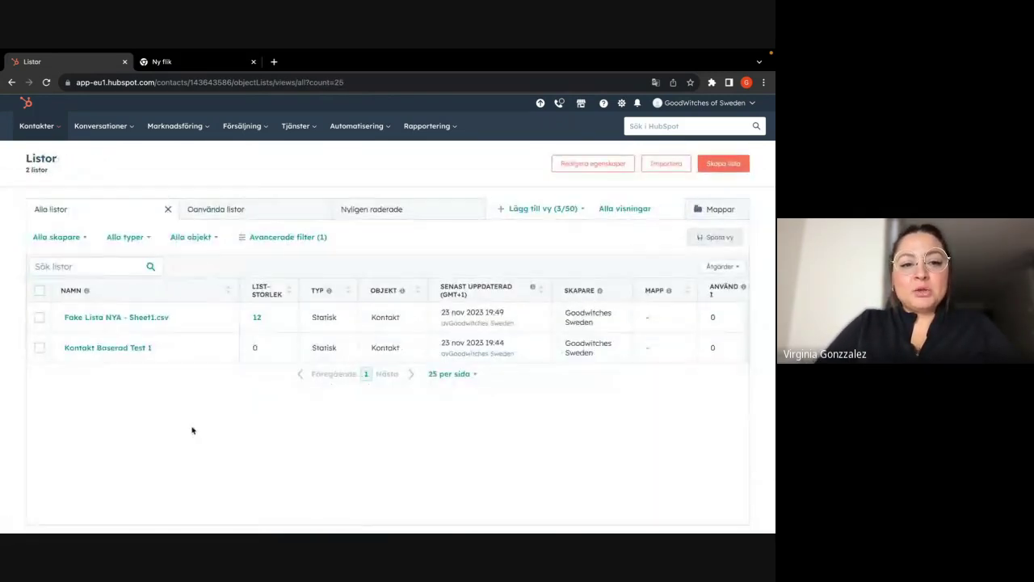
# - Delete Kontakt Baserad Test 1 via Åtgärder > Radera lista, reload, and start a new list
pyautogui.click(91, 349)
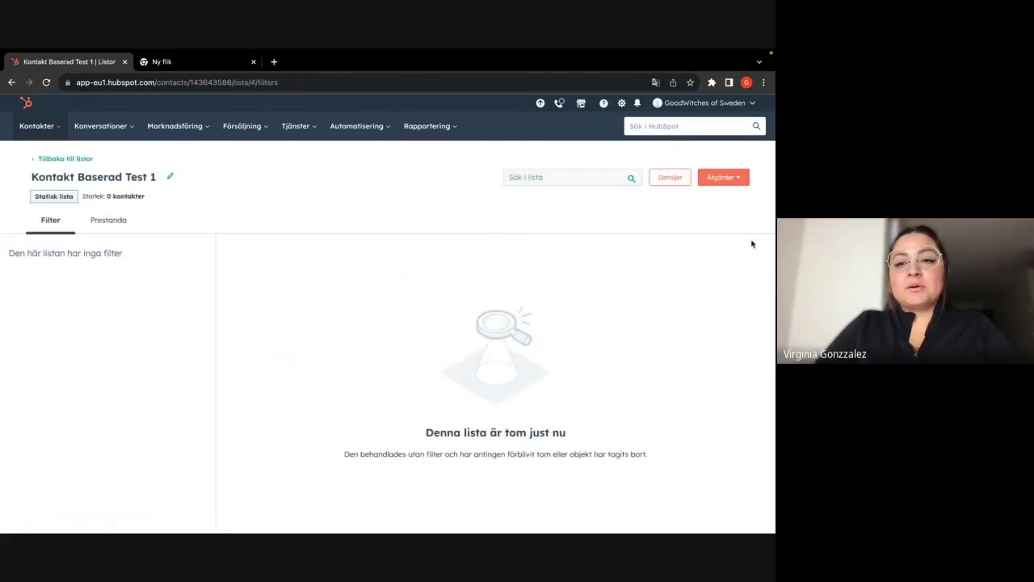
pyautogui.click(723, 177)
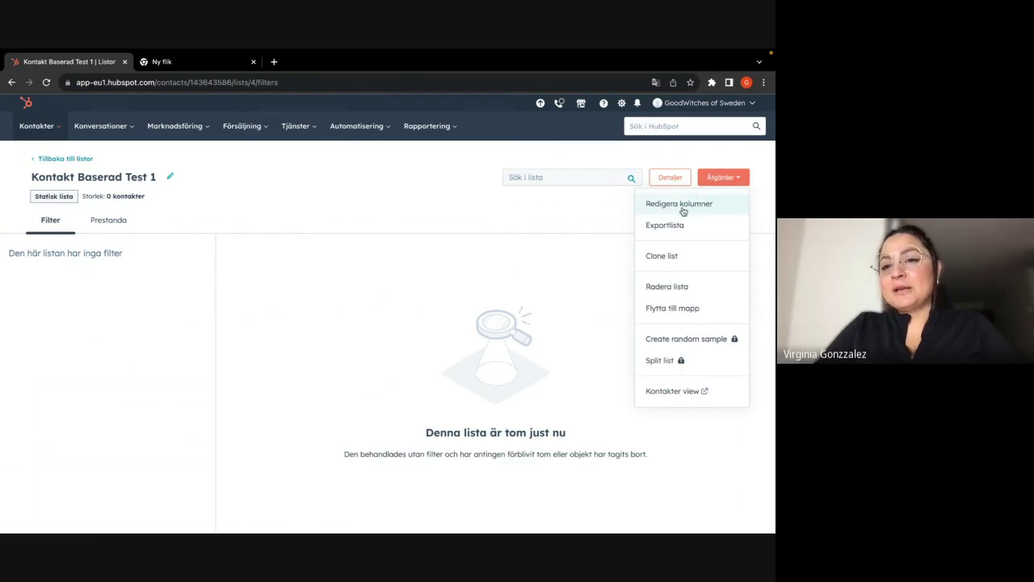
pyautogui.click(653, 287)
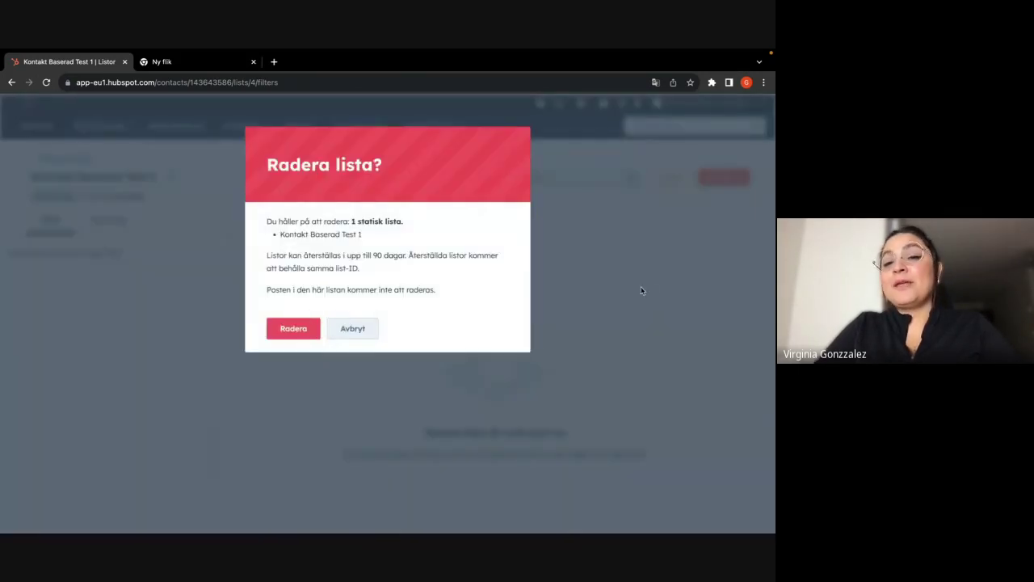
pyautogui.click(295, 328)
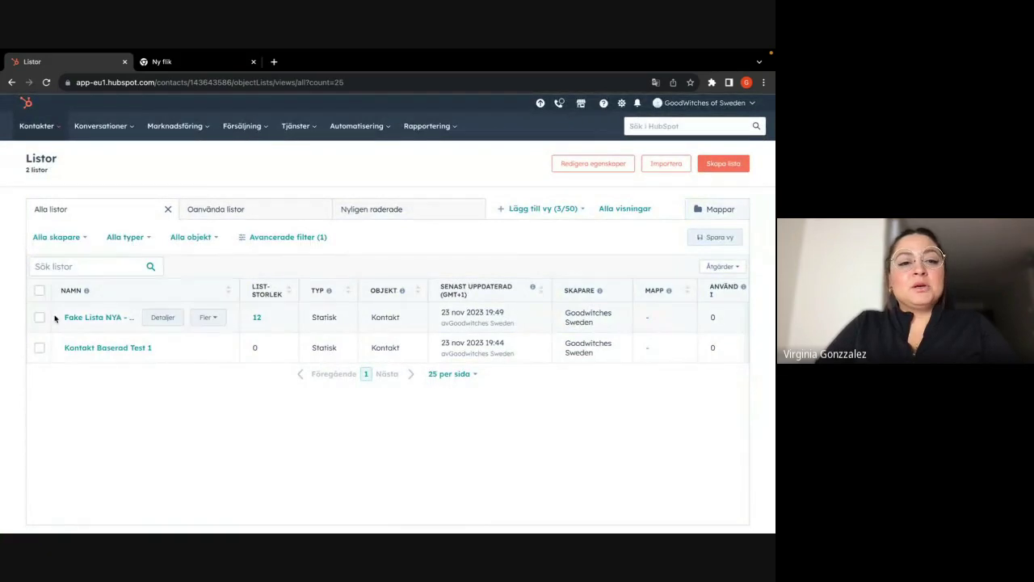
pyautogui.click(46, 82)
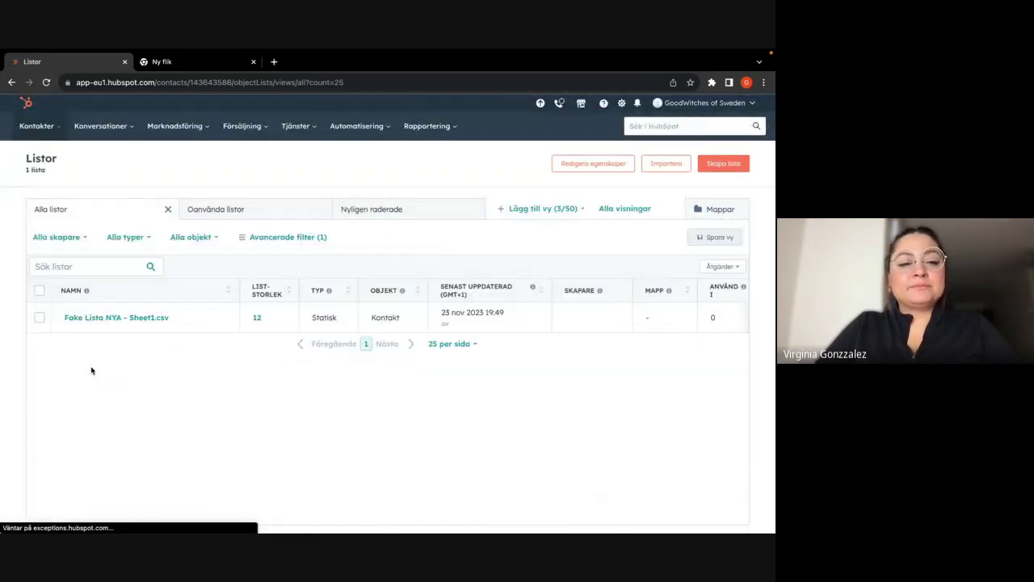
pyautogui.click(719, 166)
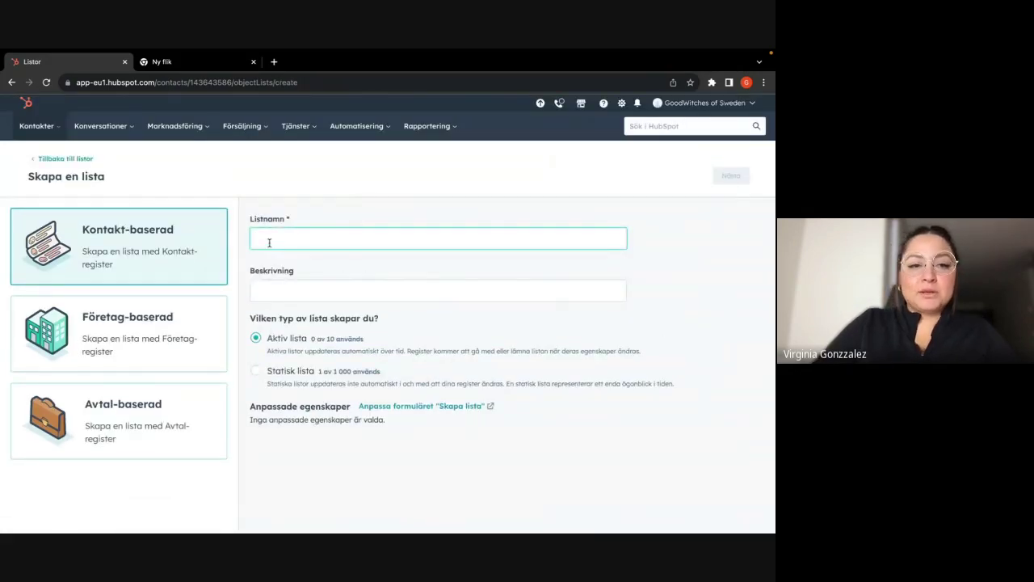
# - Name the active list 'Kontakt Baserad Aktiv Lista' and proceed to its filter editor
pyautogui.write('Kont')
pyautogui.write('ak')
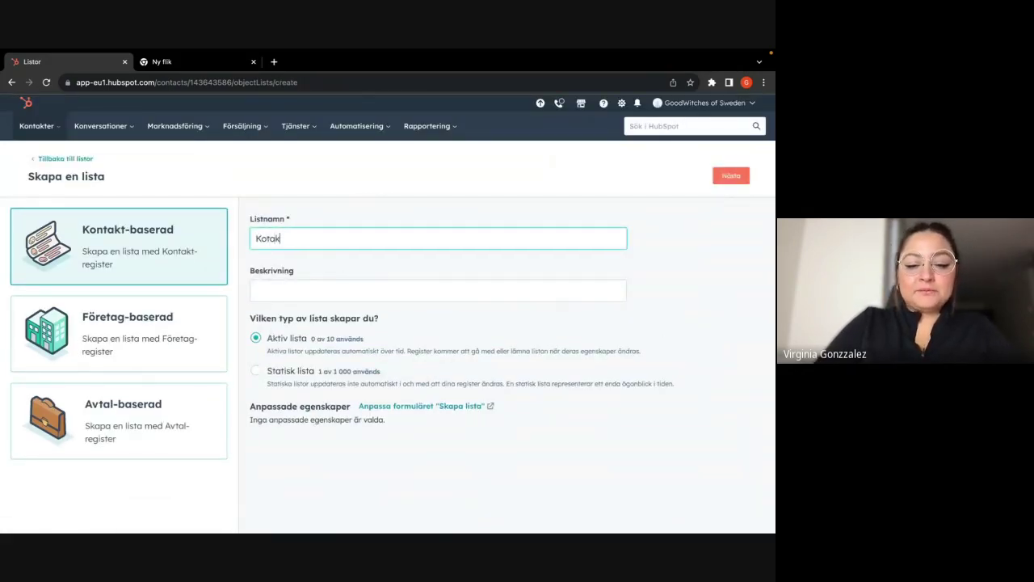
pyautogui.write('t ')
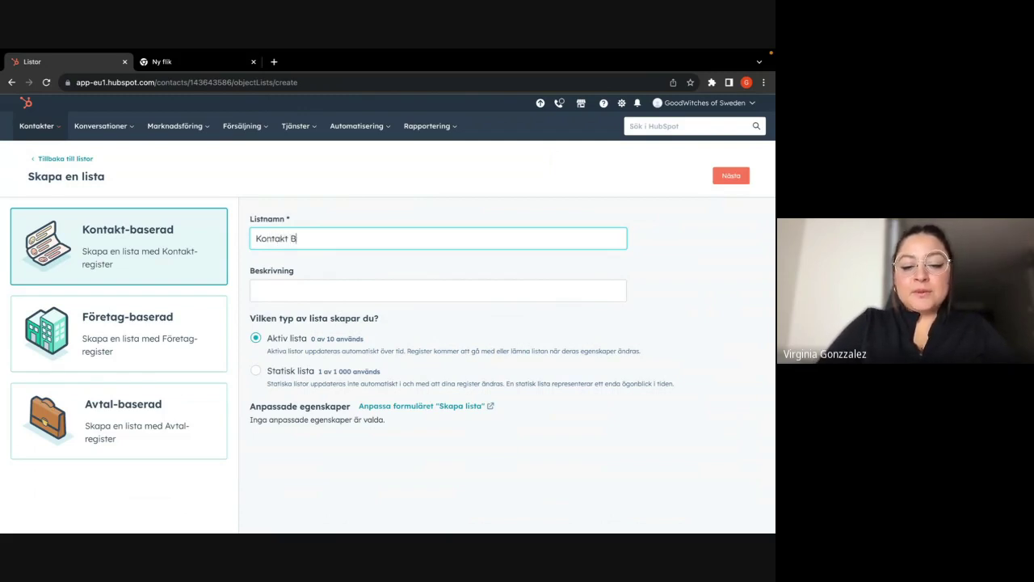
pyautogui.write('Baserad Aktiv Lista')
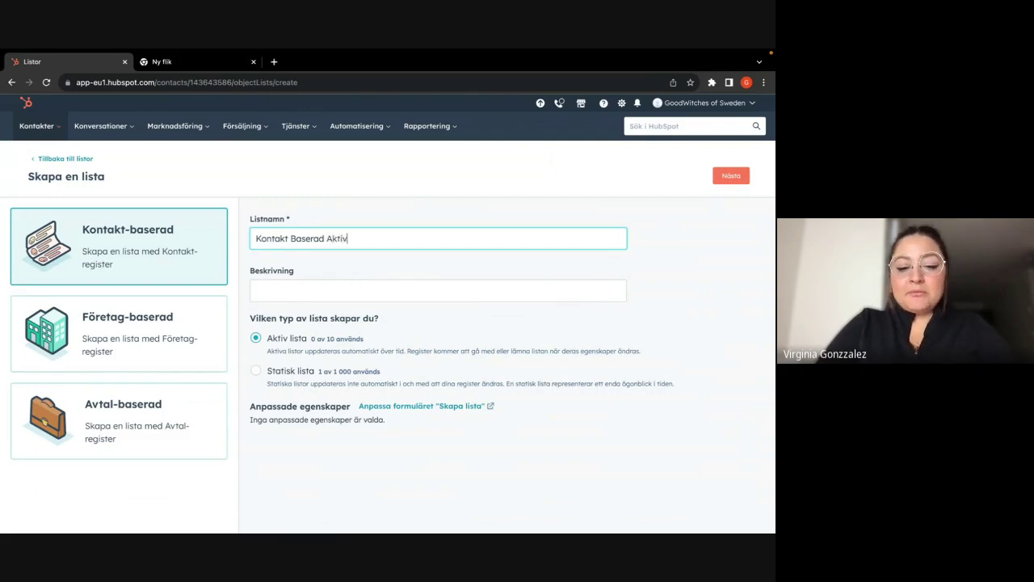
pyautogui.click(269, 290)
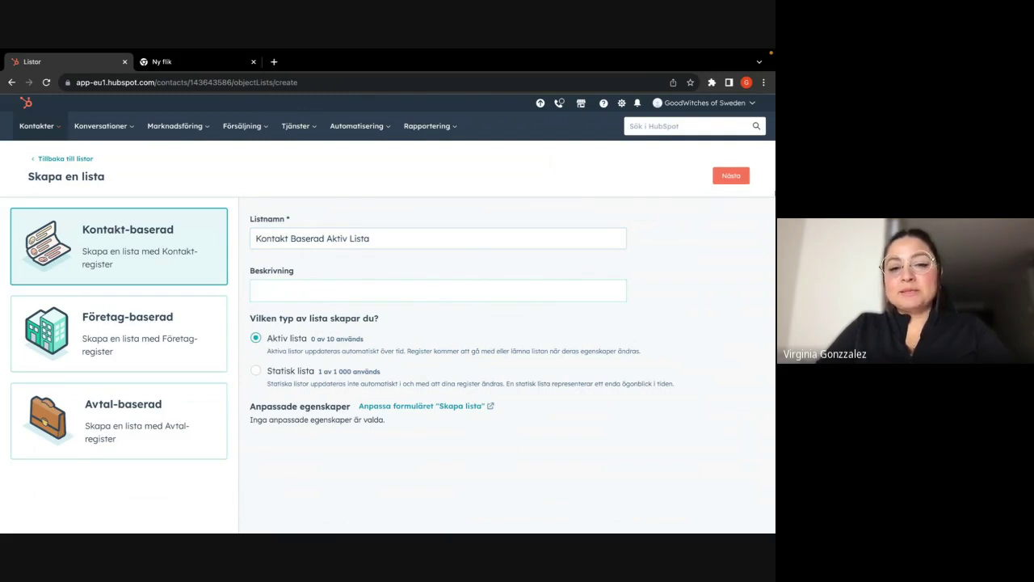
pyautogui.click(729, 179)
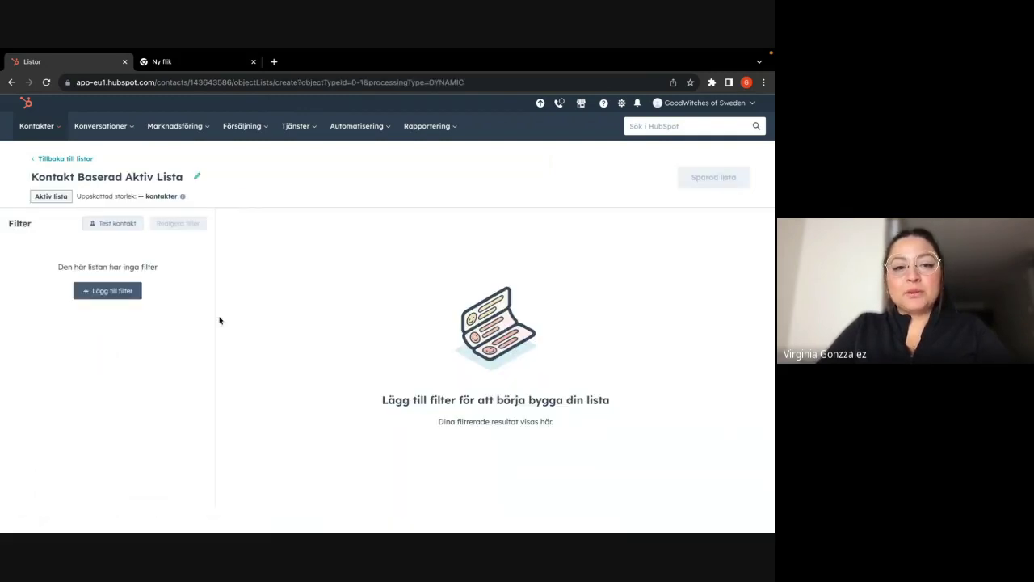
# - Start a new filter based on Kontakt-egenskaper and browse through the contact property list
pyautogui.click(111, 292)
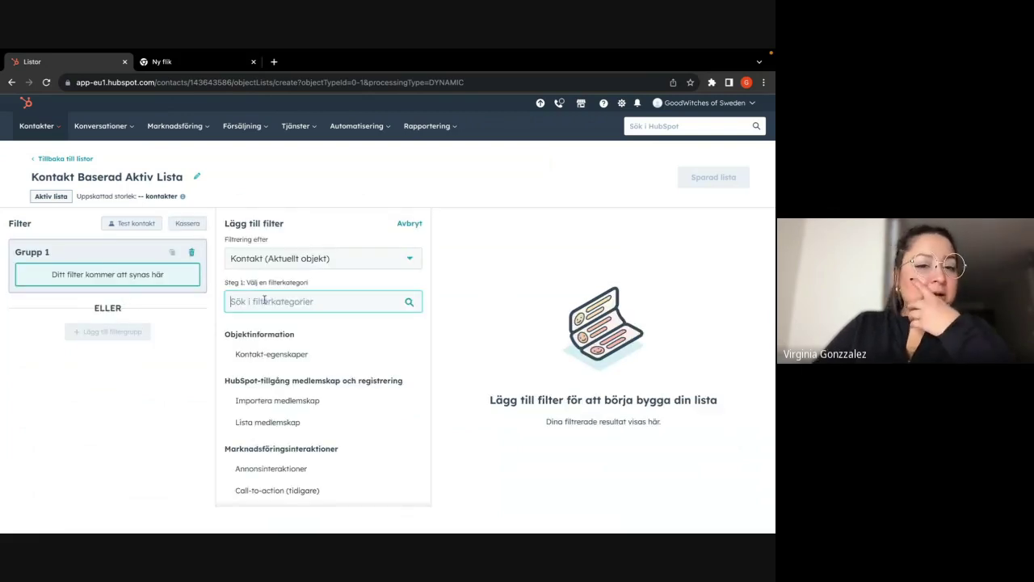
pyautogui.click(273, 354)
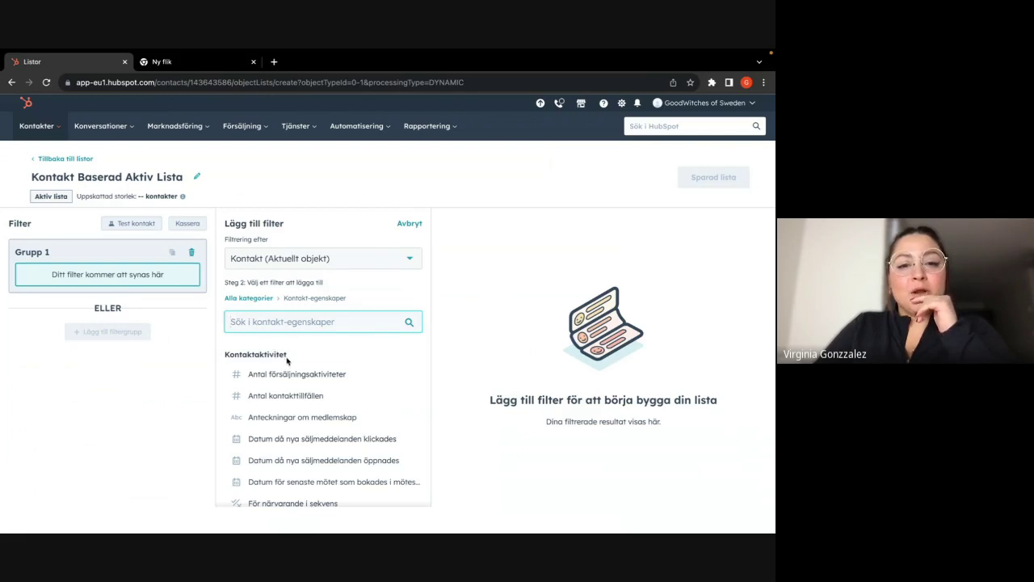
pyautogui.scroll(-1, 284, 376)
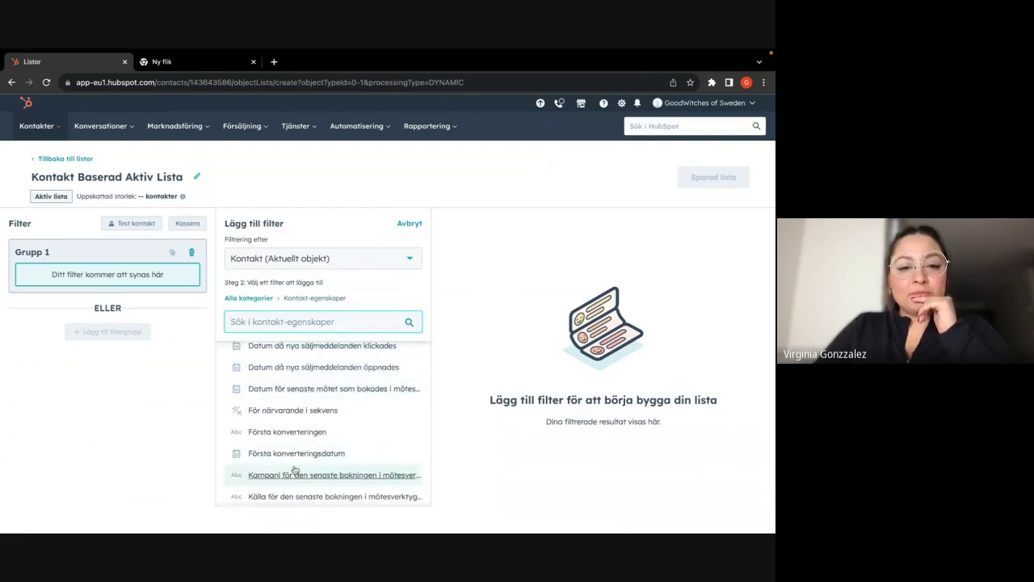
pyautogui.scroll(-1, 296, 468)
pyautogui.scroll(-5, 324, 467)
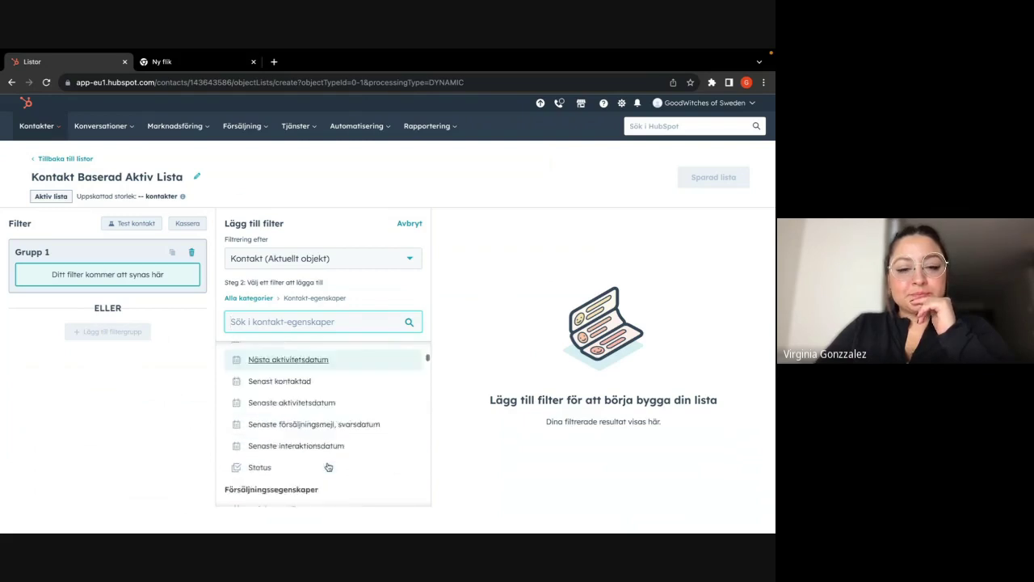
pyautogui.scroll(-1, 296, 466)
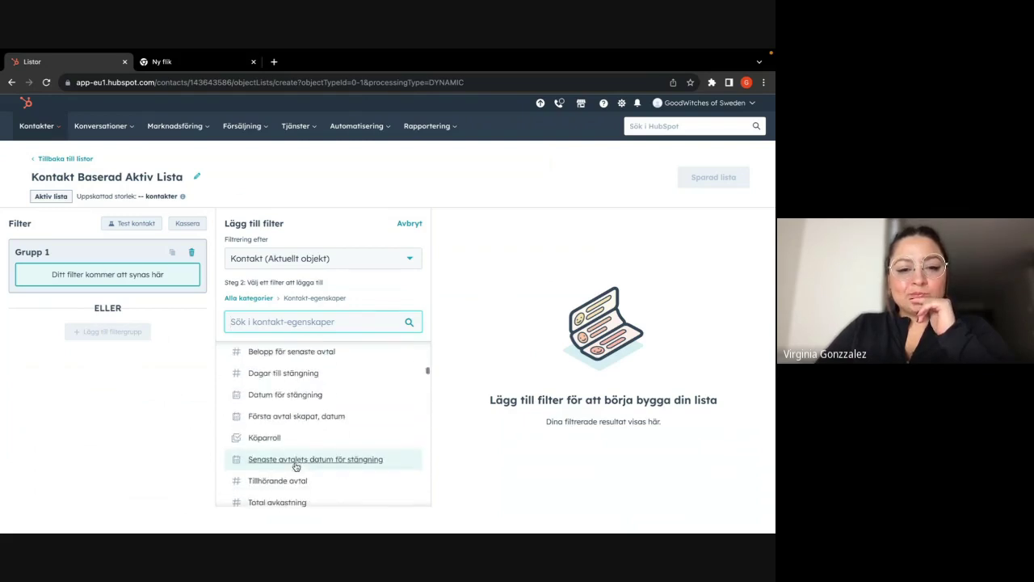
pyautogui.scroll(-2, 296, 468)
pyautogui.scroll(-2, 296, 468)
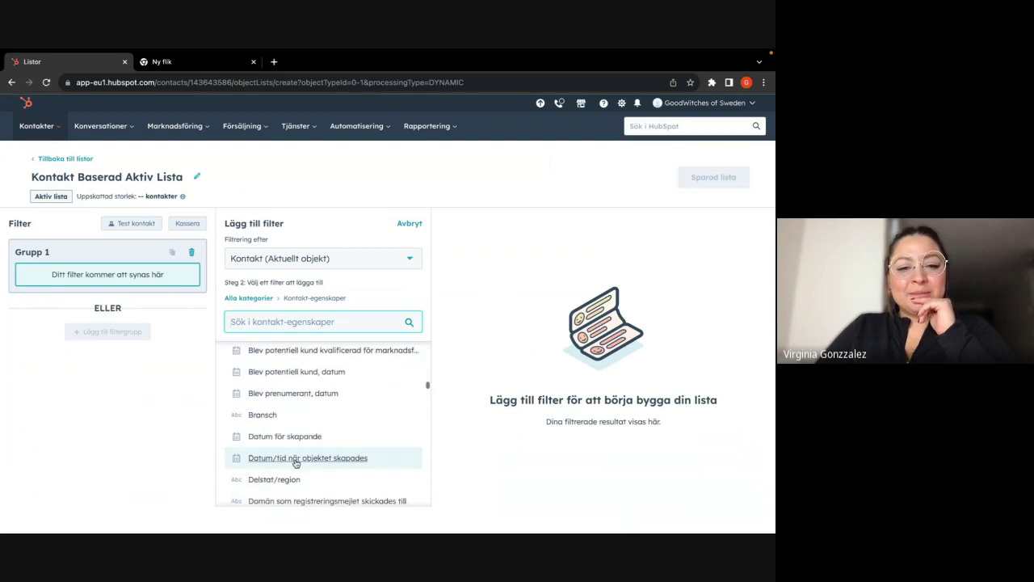
pyautogui.scroll(-2, 297, 460)
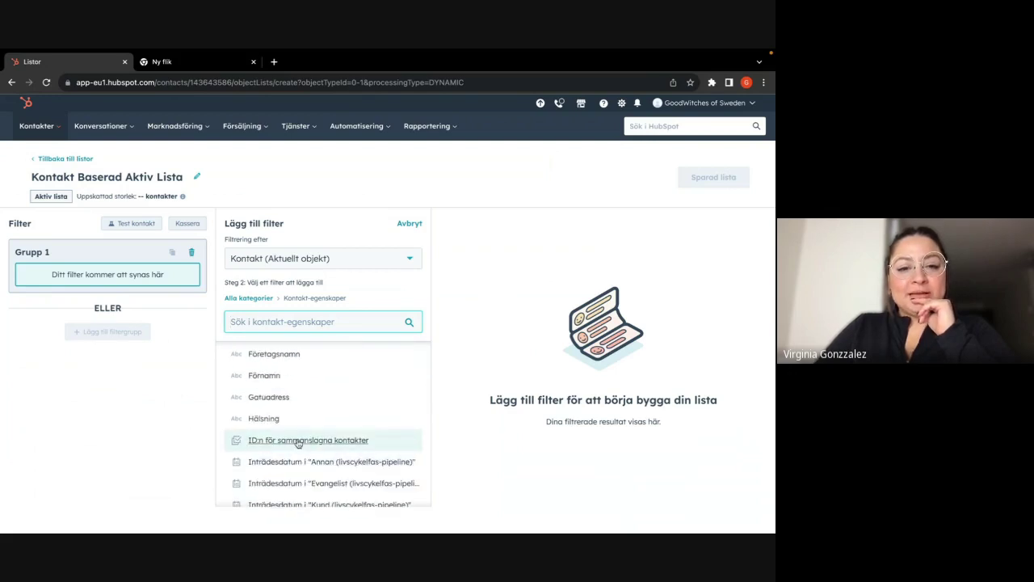
pyautogui.scroll(-1, 298, 441)
pyautogui.scroll(-3, 298, 443)
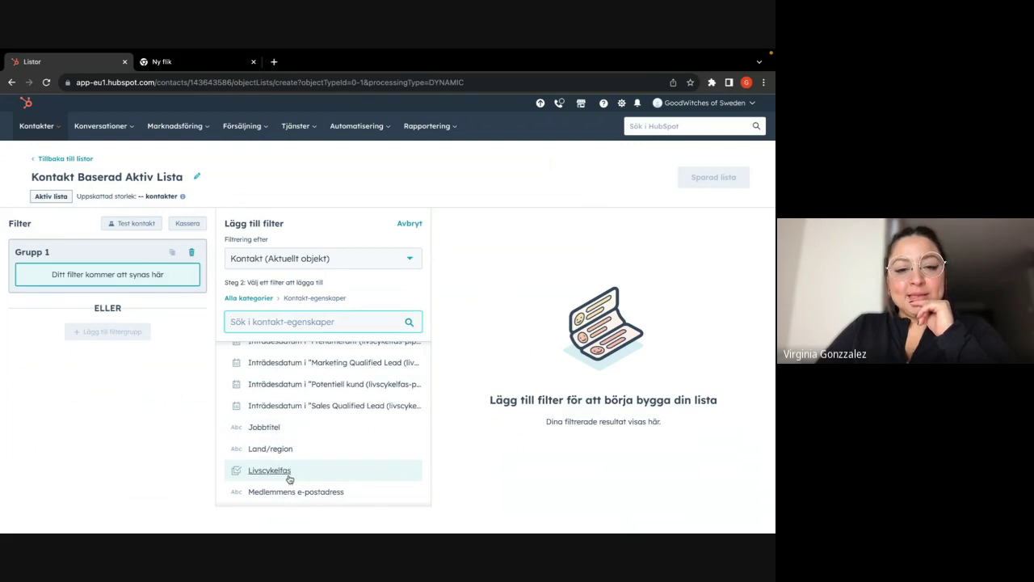
pyautogui.scroll(-3, 289, 478)
pyautogui.scroll(8, 289, 478)
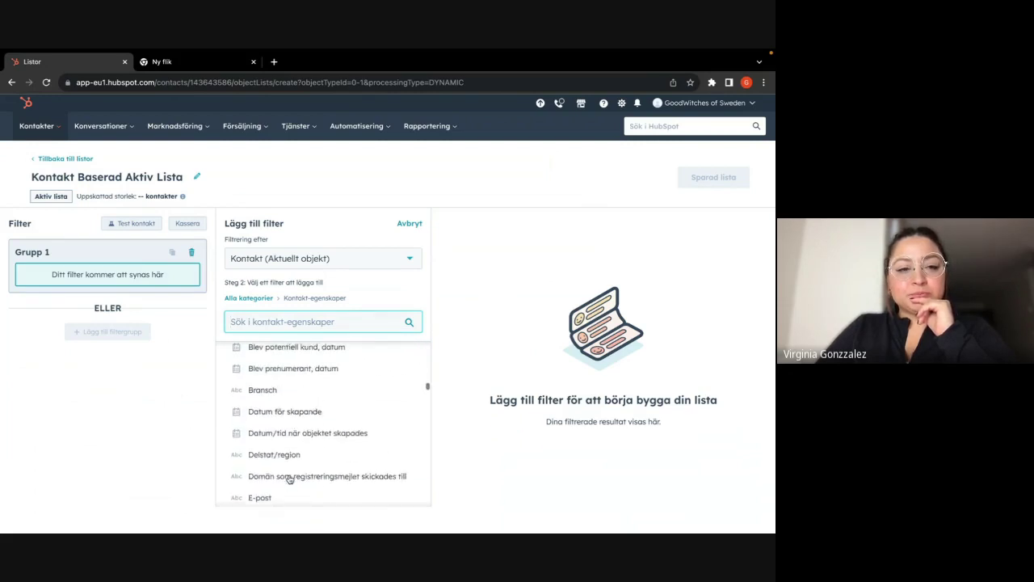
pyautogui.scroll(1, 289, 478)
pyautogui.scroll(5, 289, 478)
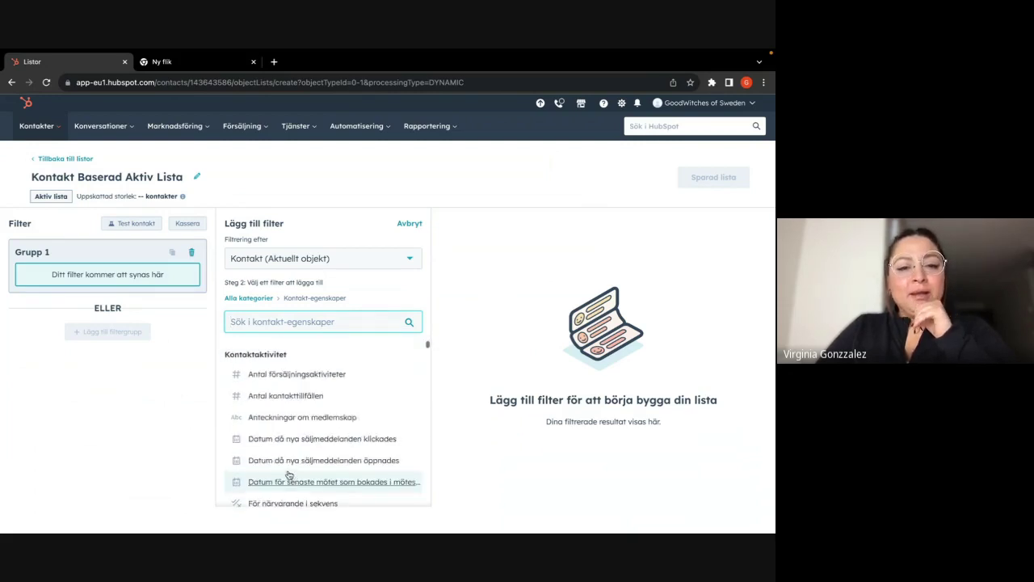
# - Search the properties, add a Förnamn filter, and show its matching conditions
pyautogui.click(283, 322)
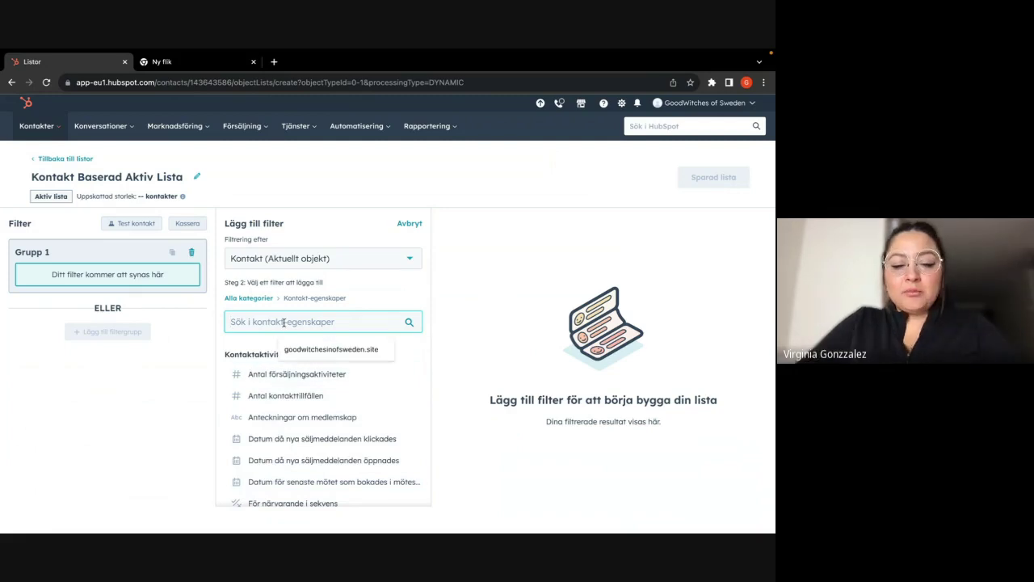
pyautogui.write('för')
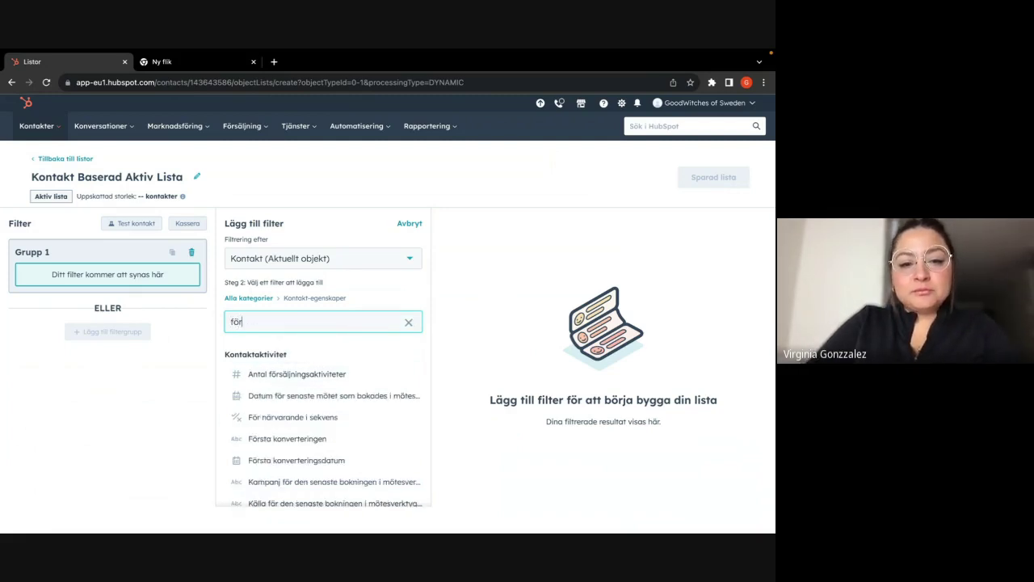
pyautogui.write('ö')
pyautogui.press('BackSpace')
pyautogui.press('BackSpace')
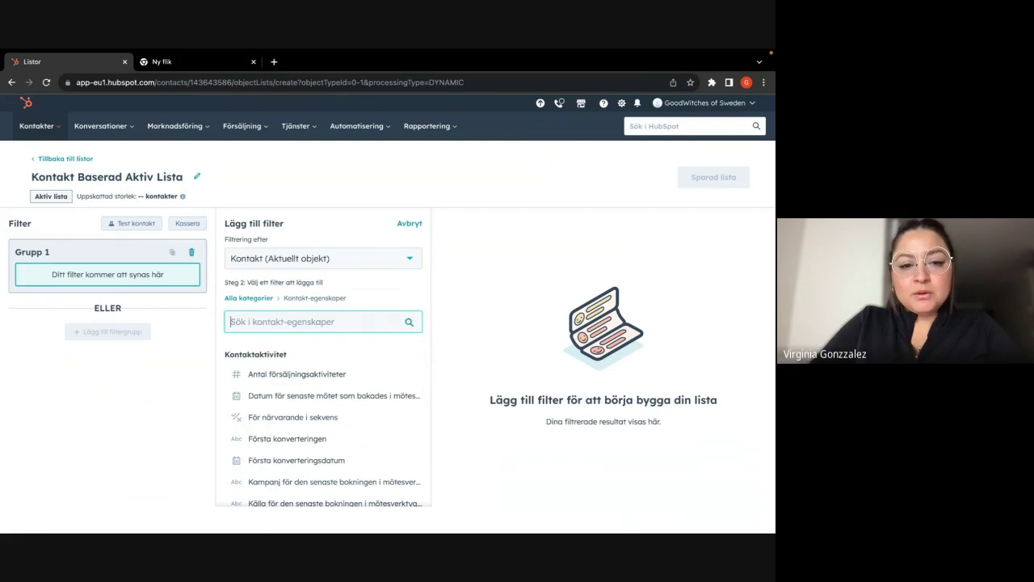
pyautogui.write('namn')
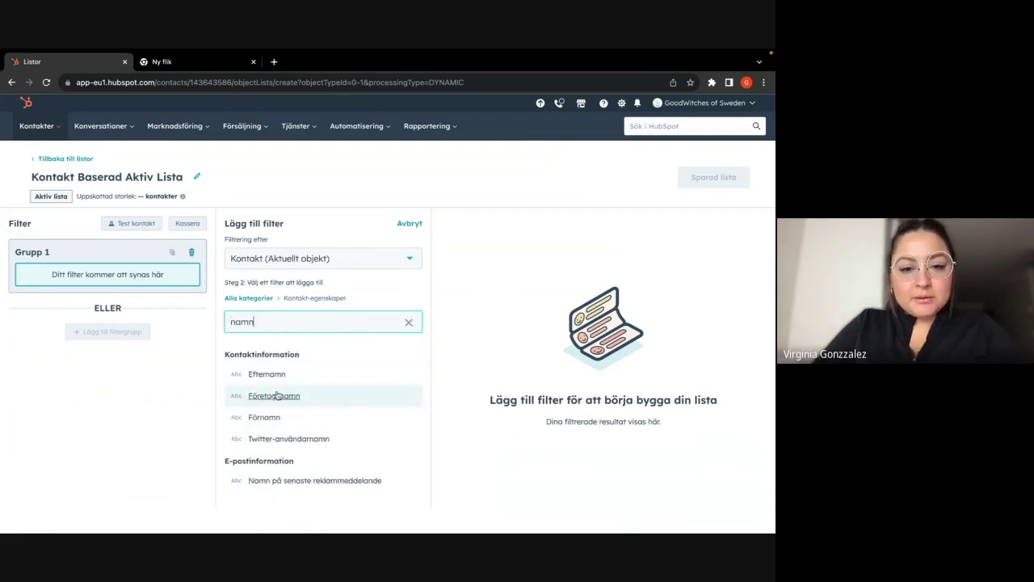
pyautogui.click(273, 418)
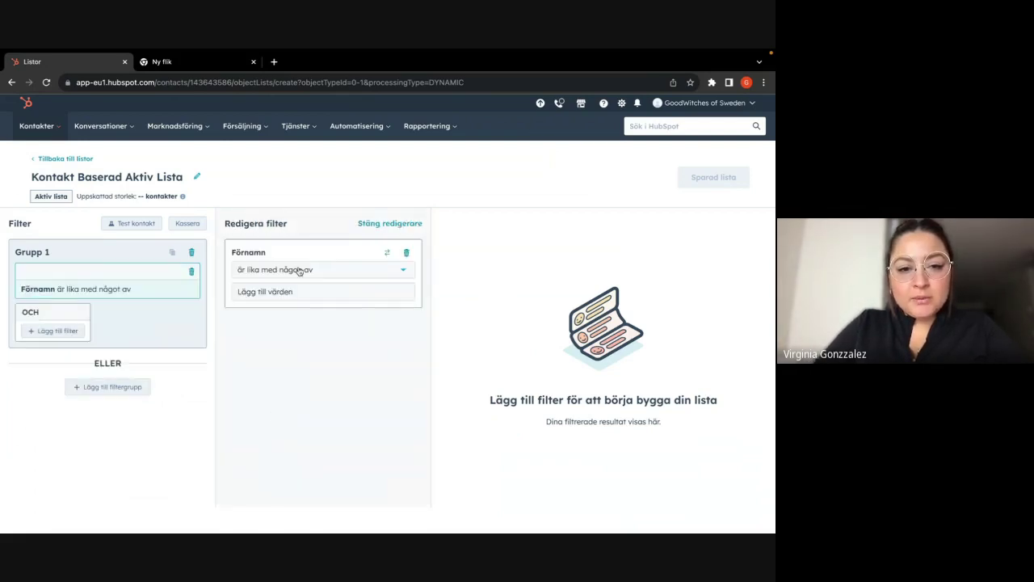
pyautogui.click(264, 271)
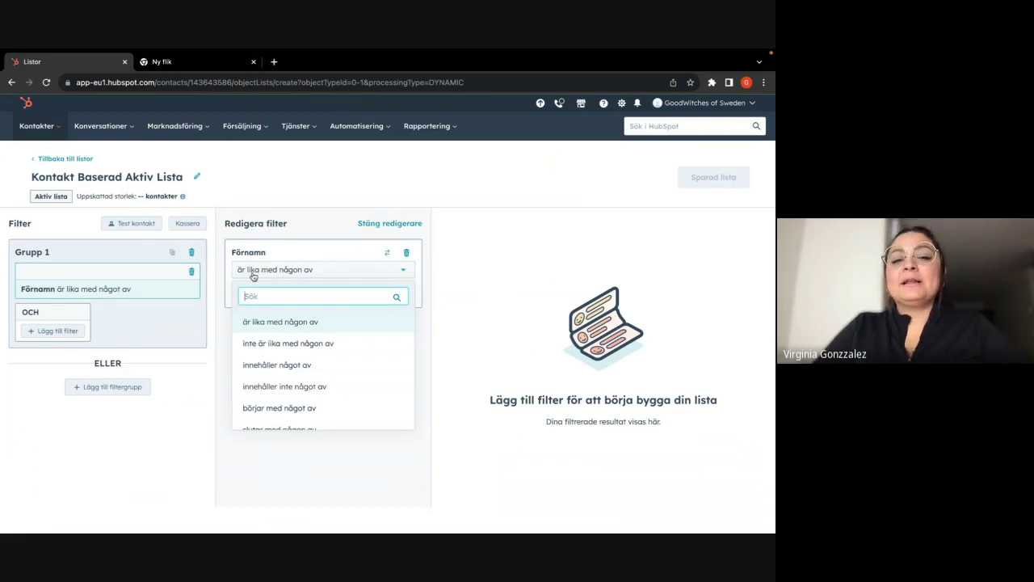
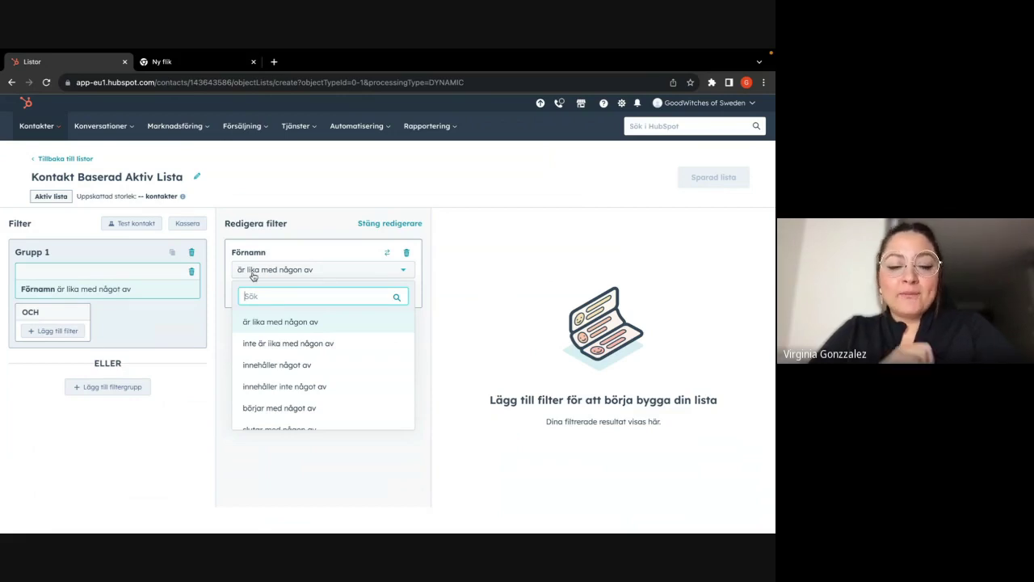
# - Keep Förnamn 'är lika med någon av' and set its value to c, replacing a
pyautogui.press('Return')
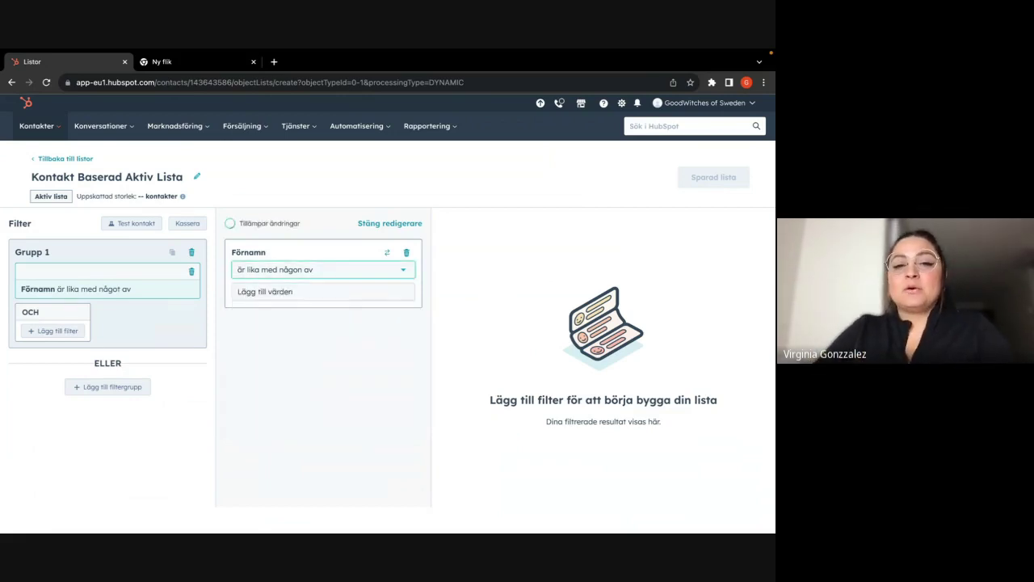
pyautogui.click(288, 292)
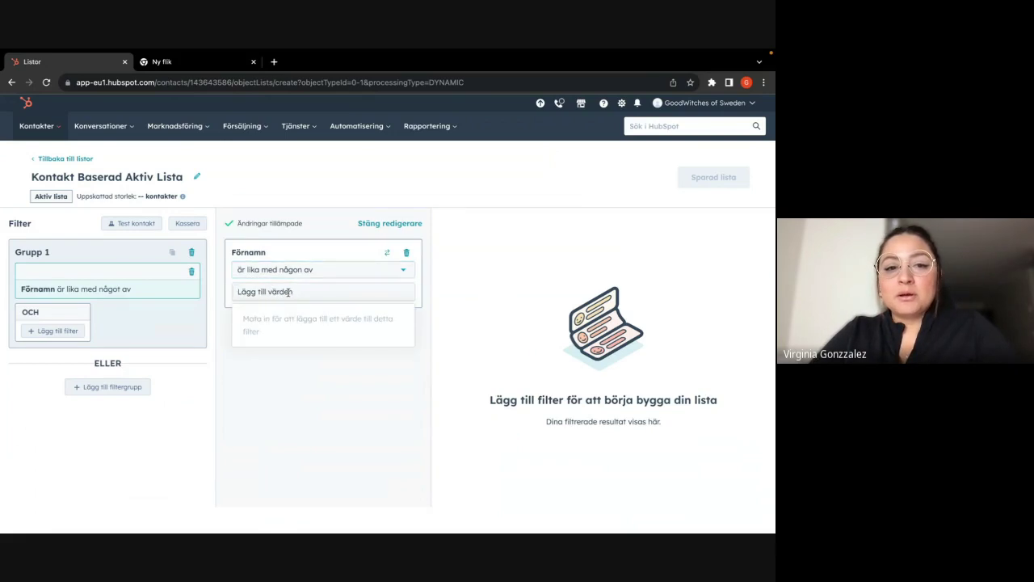
pyautogui.write('a')
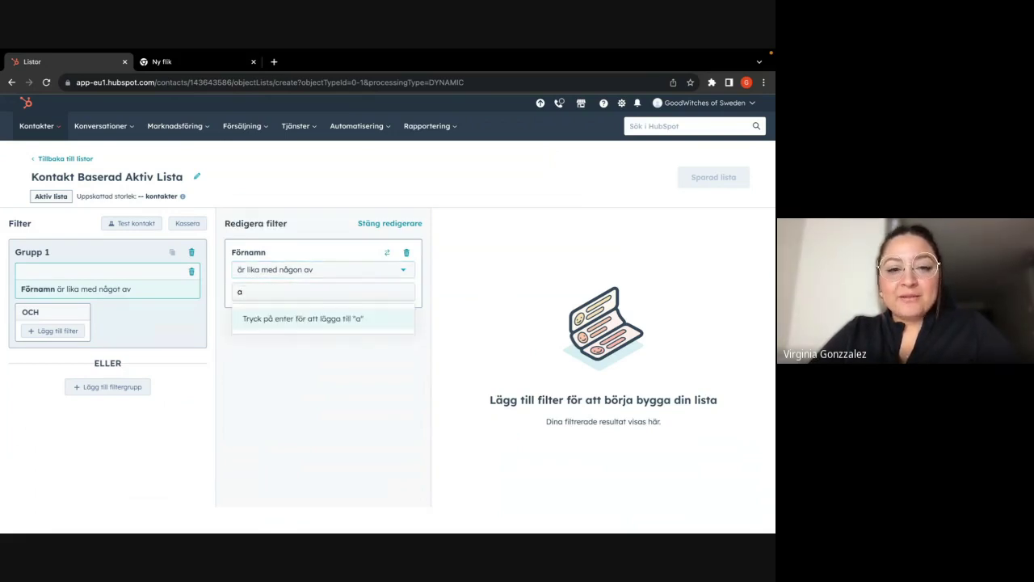
pyautogui.press('Return')
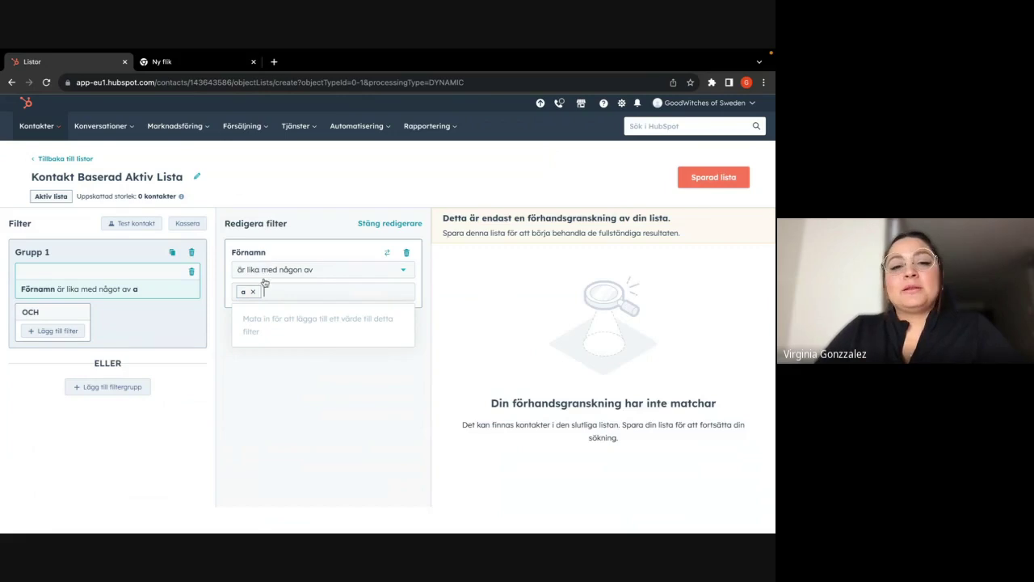
pyautogui.click(253, 292)
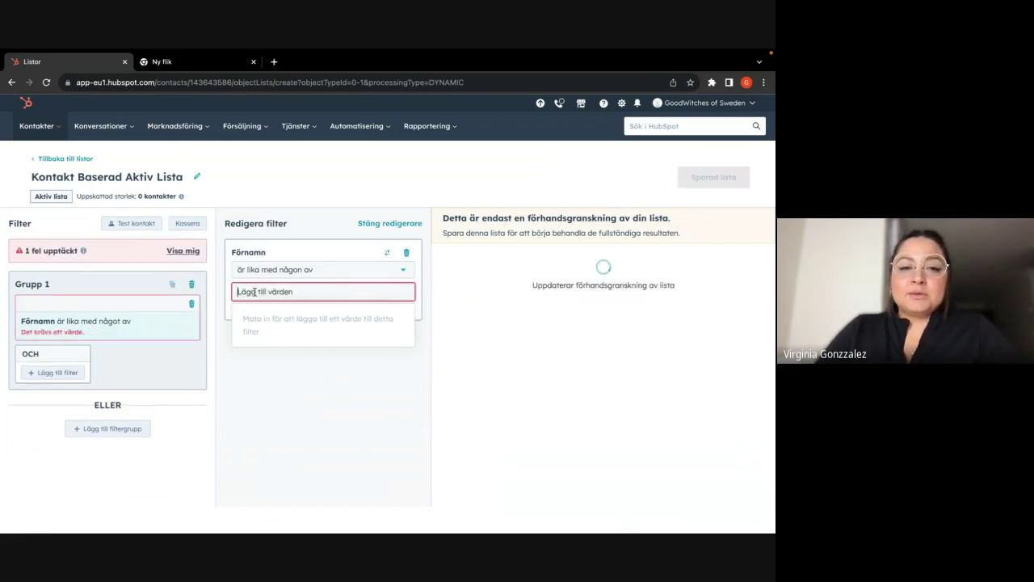
pyautogui.write('c')
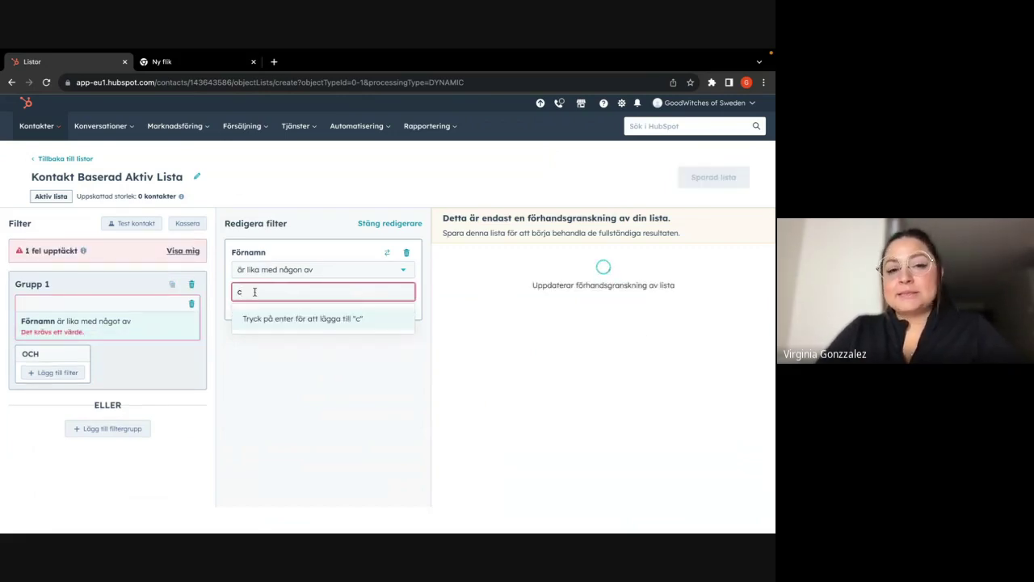
pyautogui.press('Return')
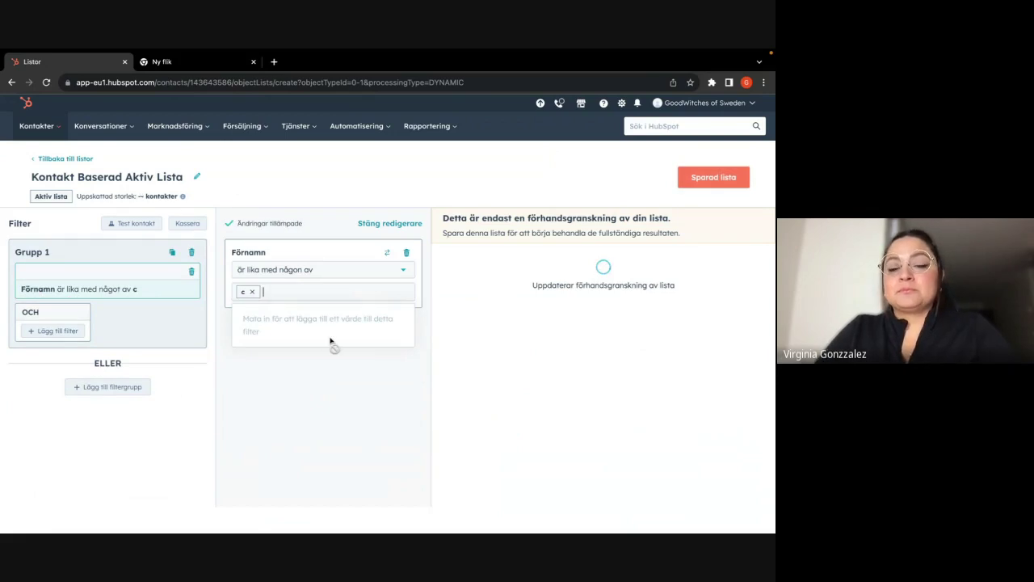
# - Change the Förnamn condition to 'innehåller något av c' so the preview estimates 2 contacts
pyautogui.click(327, 271)
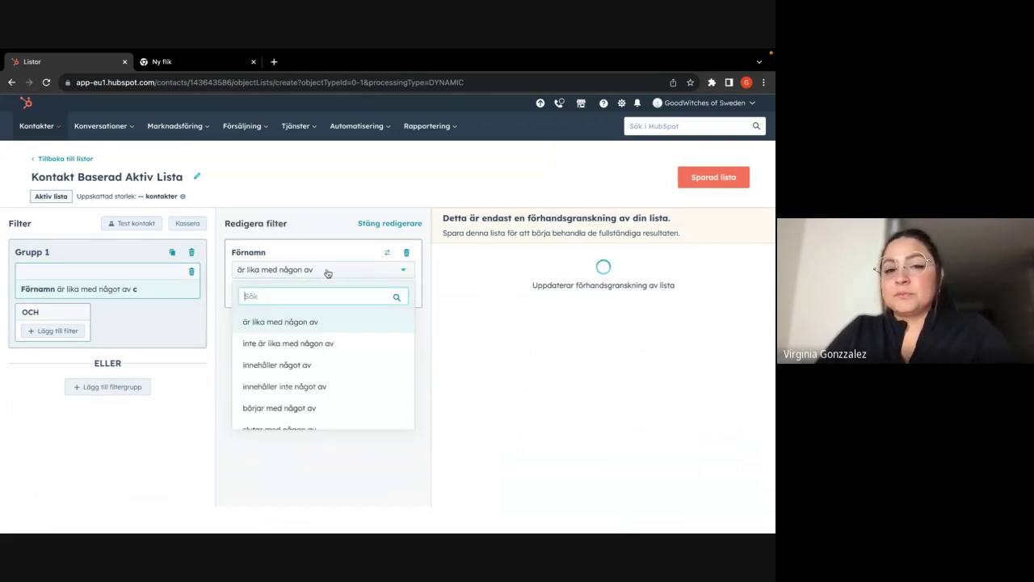
pyautogui.click(283, 366)
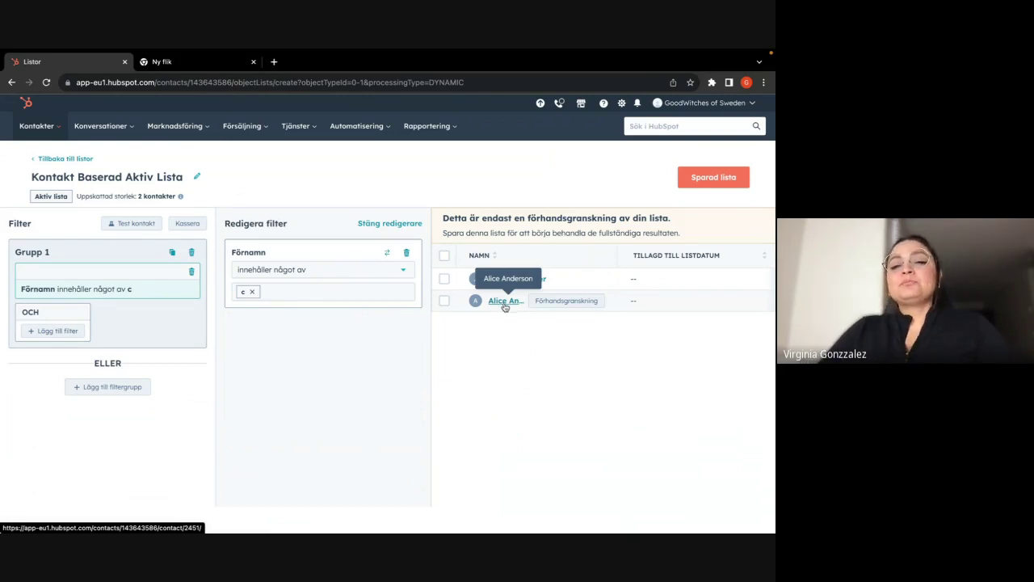
# - Save the Kontakt Baserad Aktiv Lista and return to the Listor overview
pyautogui.click(722, 179)
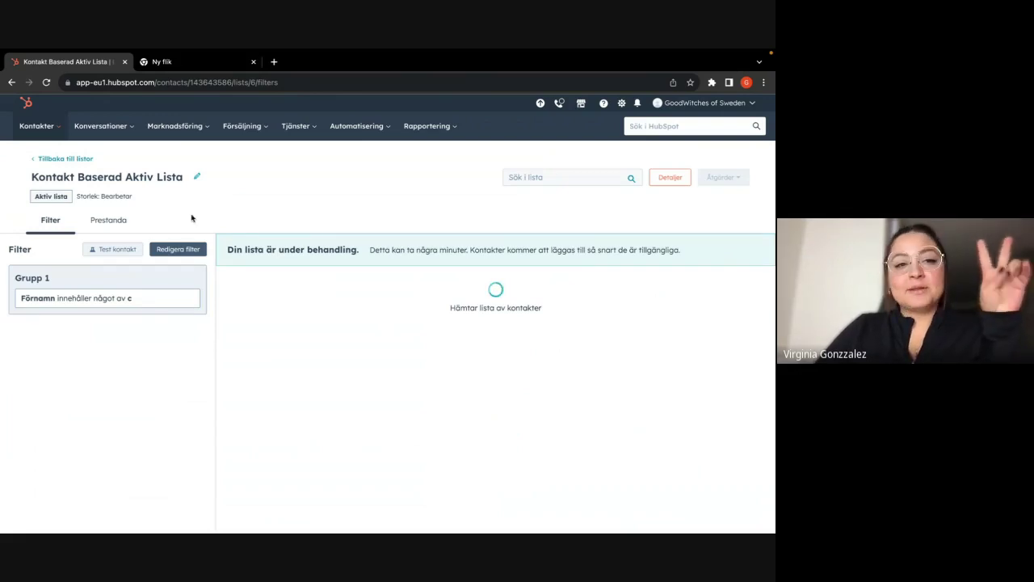
pyautogui.click(40, 160)
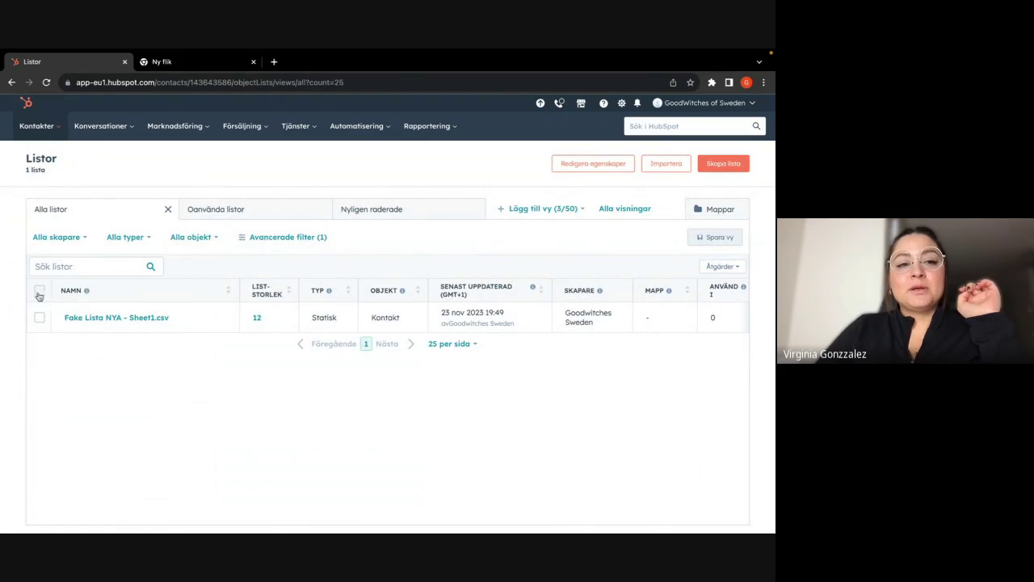
# - Reload the Listor overview, then go to the Aktivitetsflöde activity feed under Kontakter
pyautogui.click(48, 82)
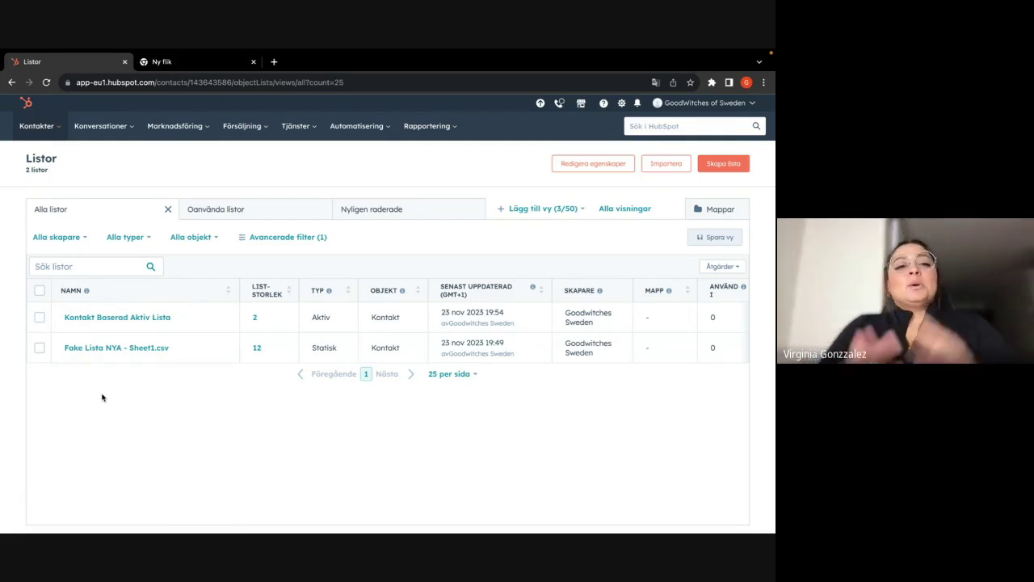
pyautogui.click(58, 130)
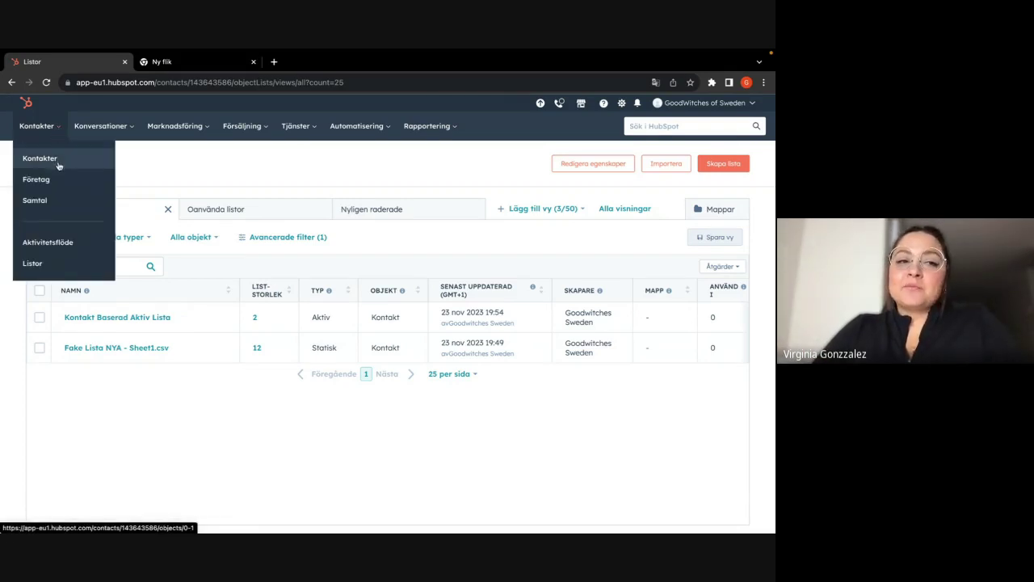
pyautogui.click(49, 244)
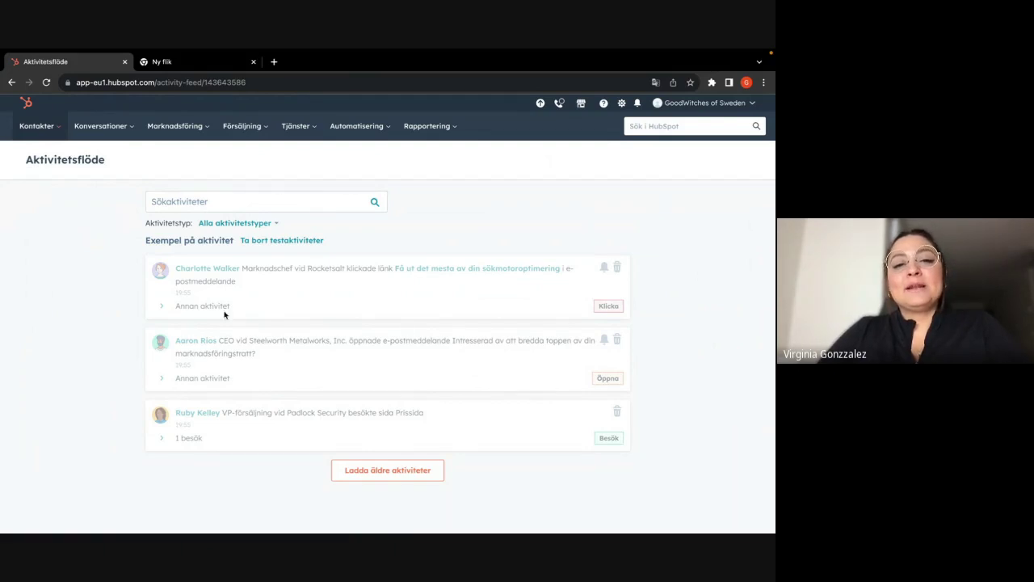
# - Review the Alla aktivitetstyper options without filtering, then open the Samtal recorded calls page
pyautogui.click(264, 225)
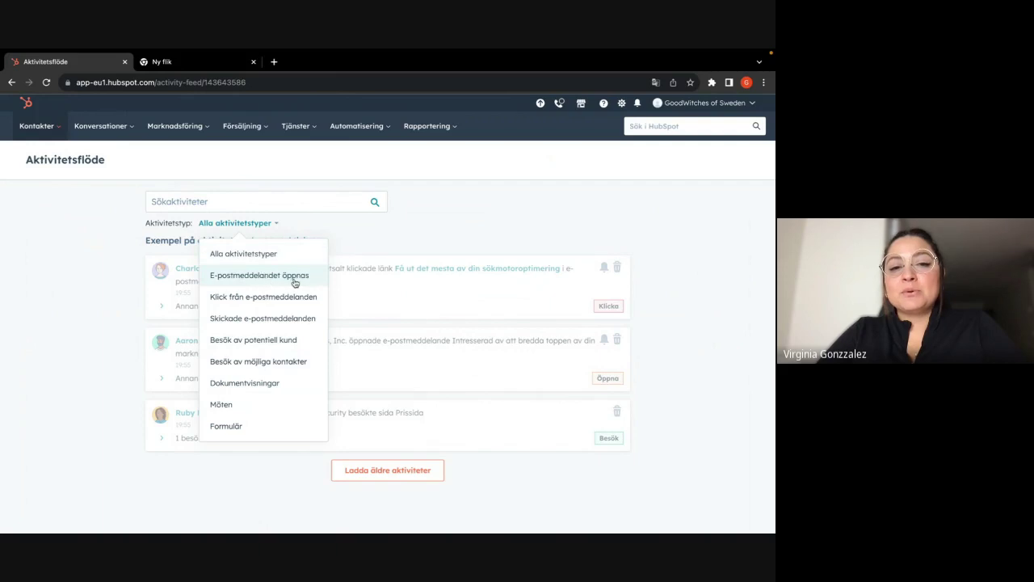
pyautogui.click(343, 240)
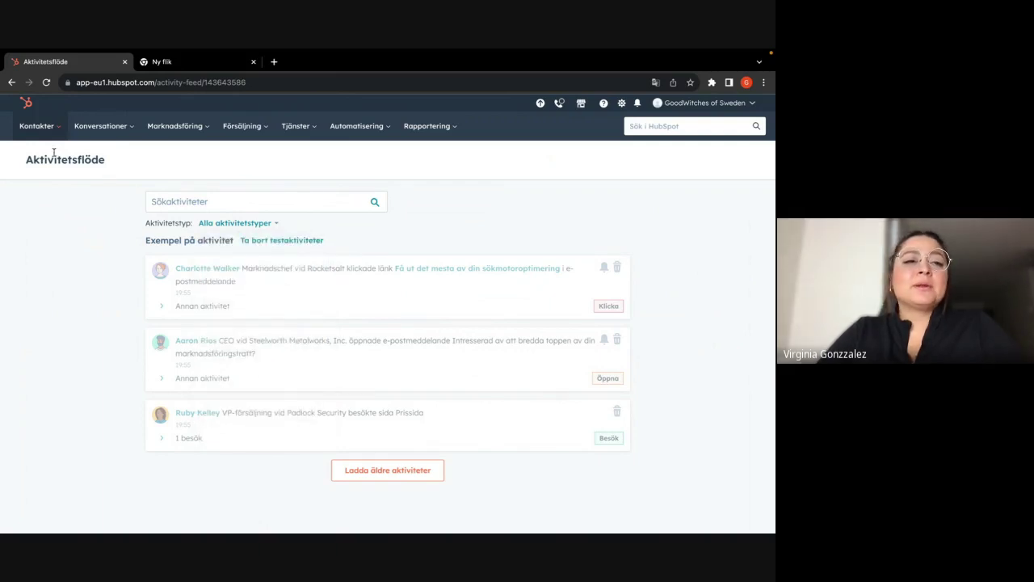
pyautogui.click(49, 127)
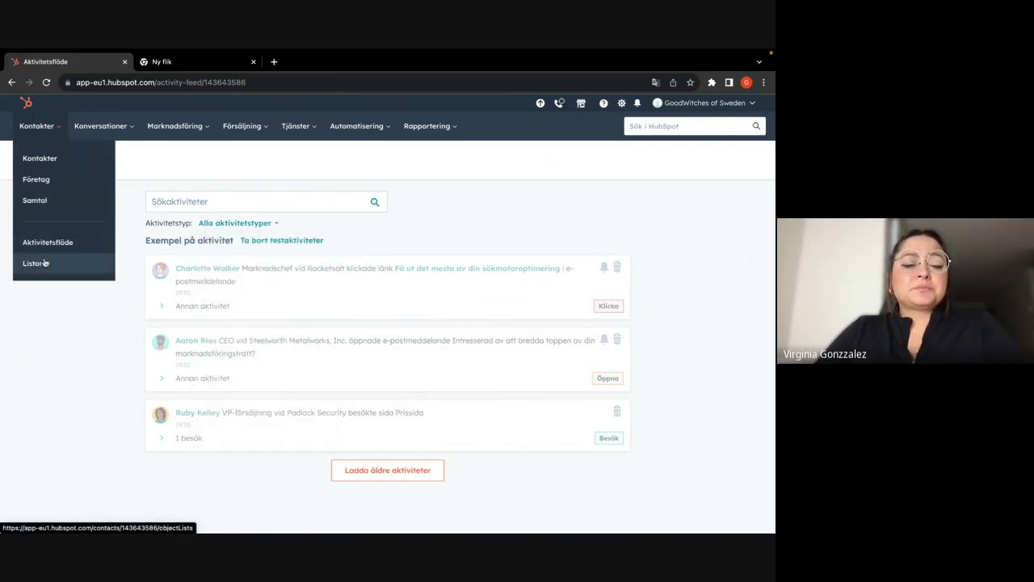
pyautogui.click(47, 207)
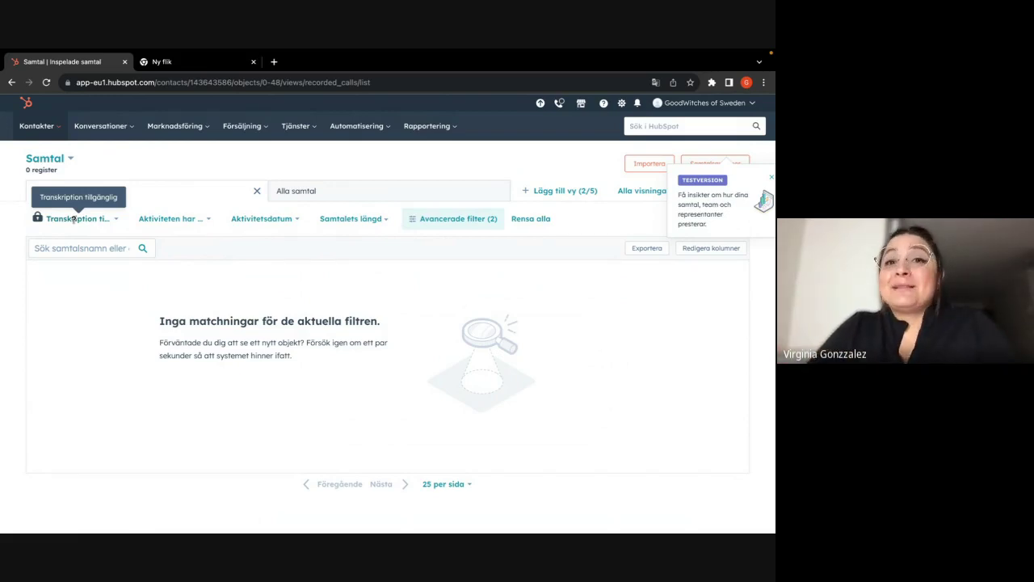
pyautogui.click(42, 127)
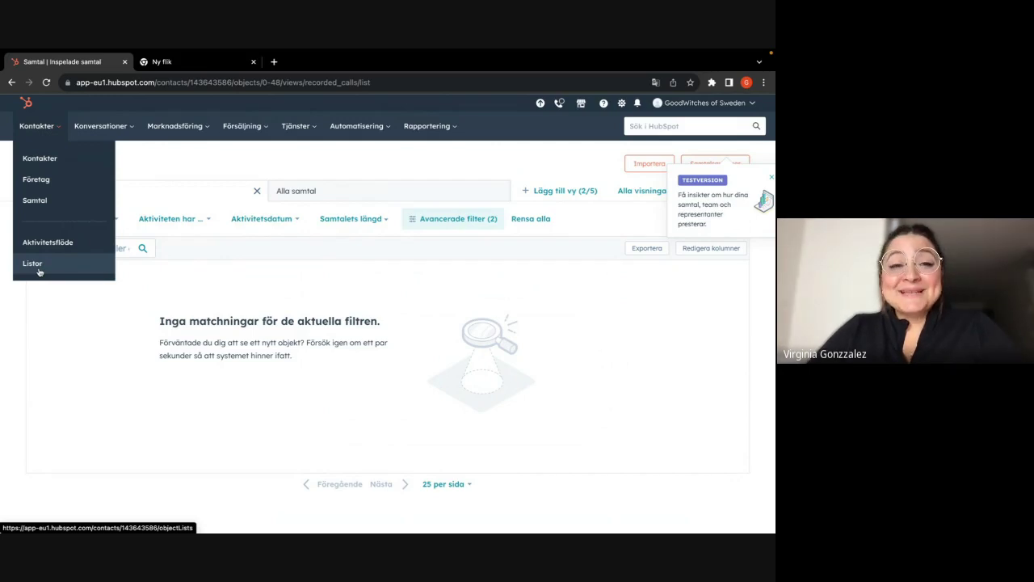
pyautogui.moveTo(117, 128)
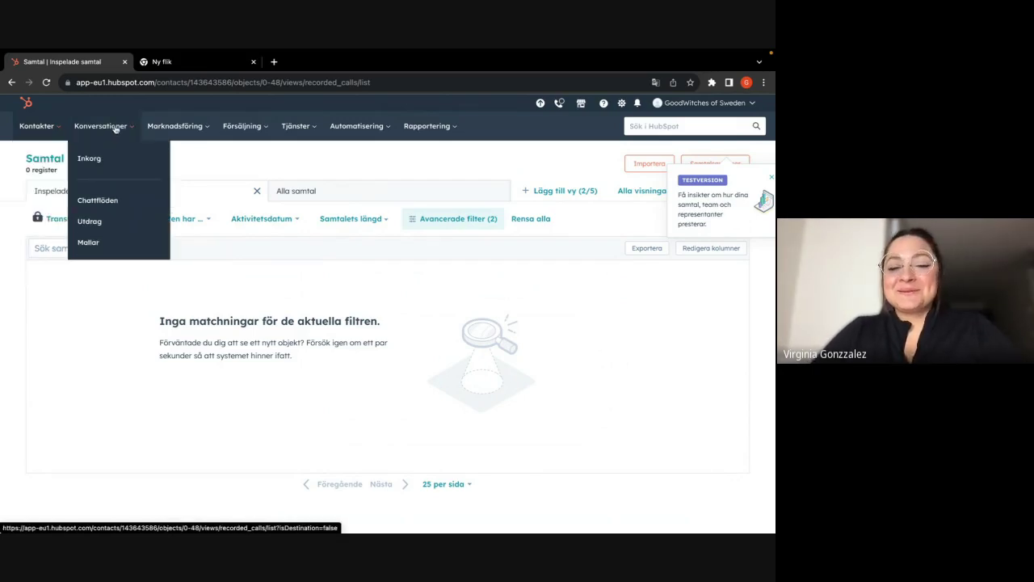
# - Return to the Google Meet call tab and bring up the stop-recording confirmation
pyautogui.moveTo(37, 53)
pyautogui.click(36, 72)
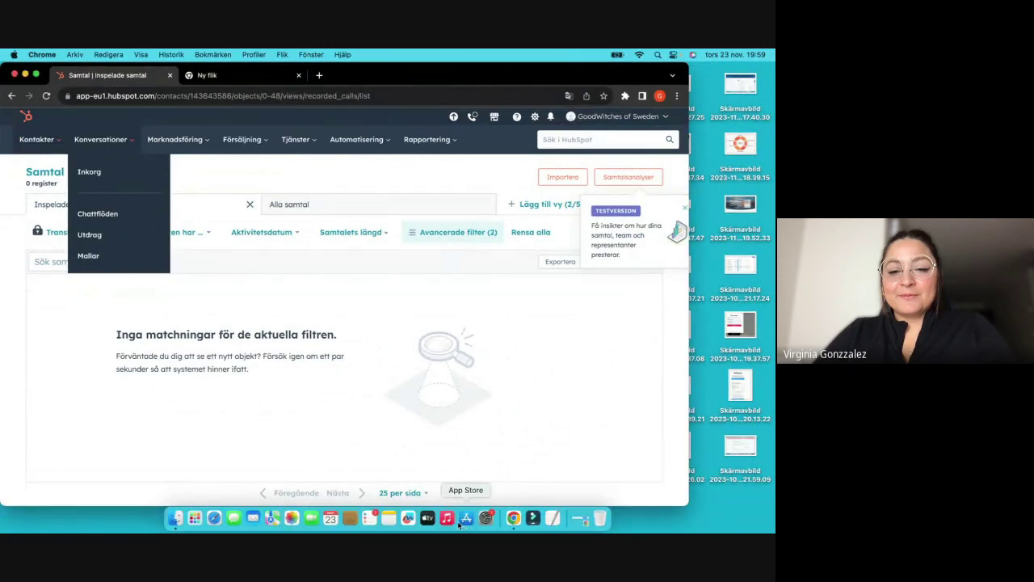
pyautogui.click(523, 517)
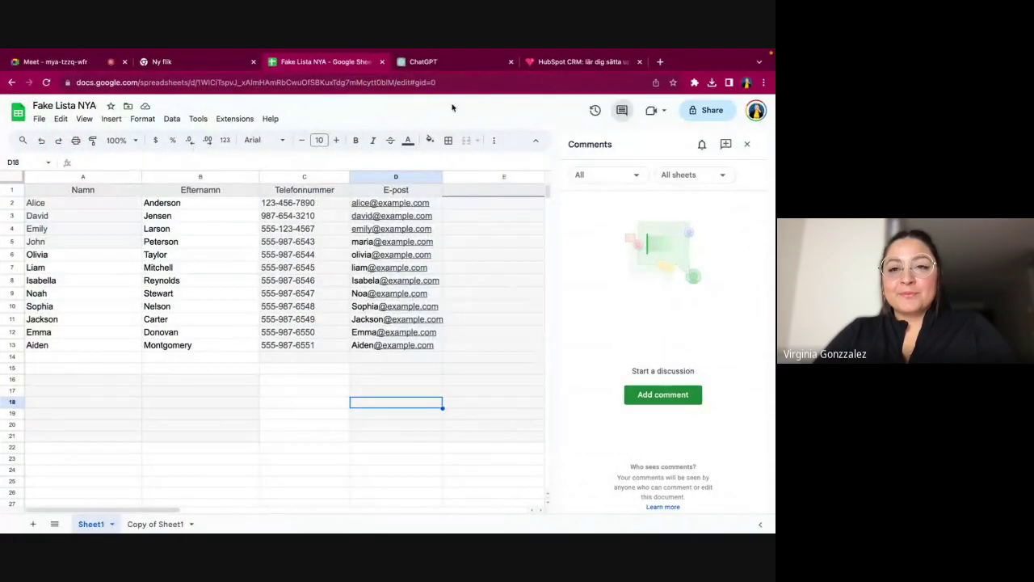
pyautogui.click(83, 63)
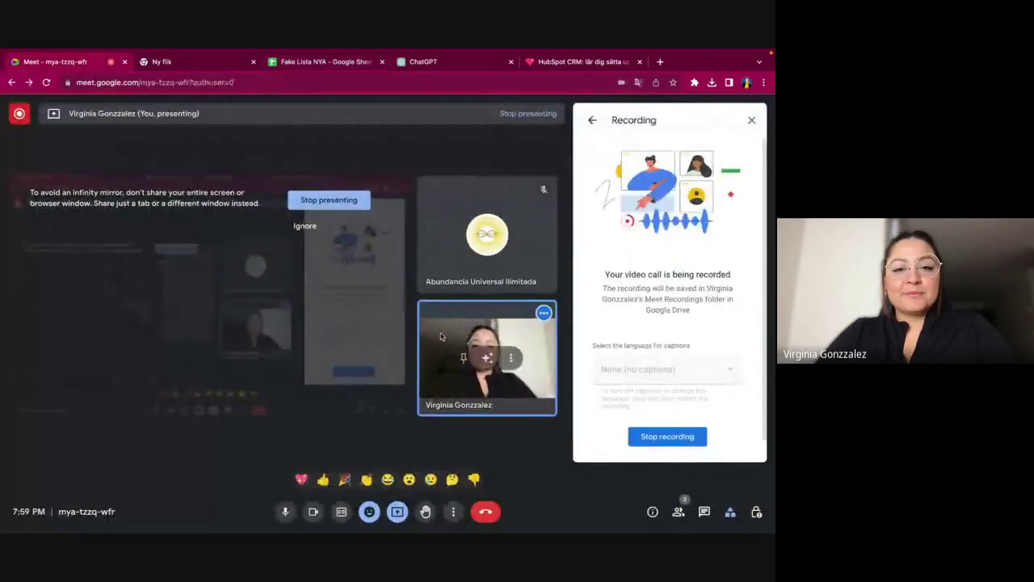
pyautogui.click(664, 437)
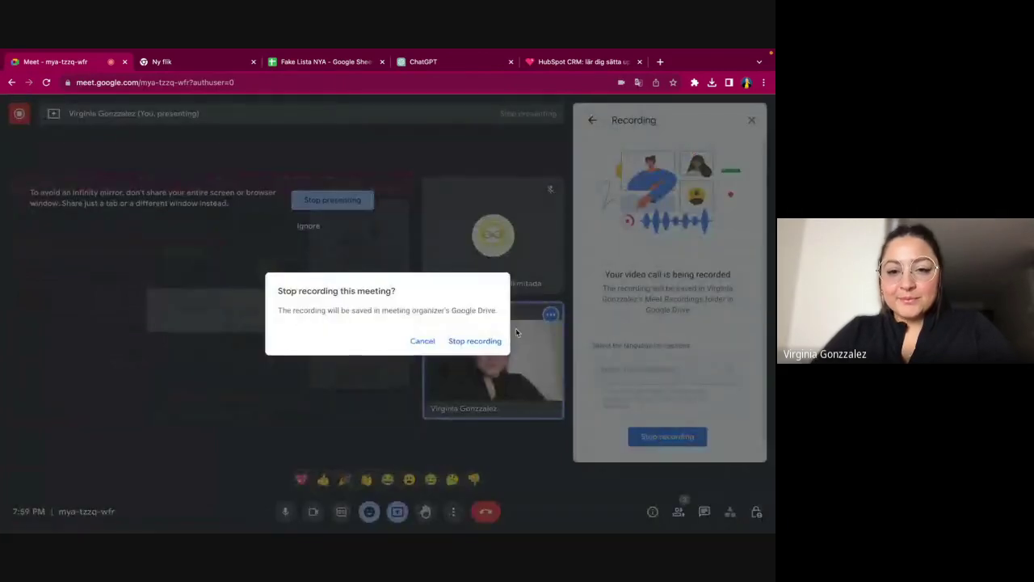